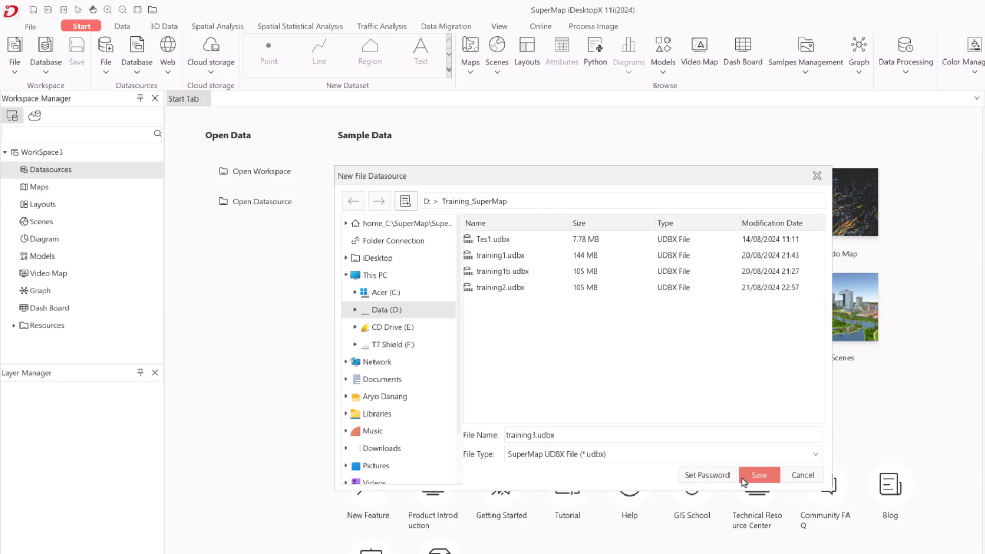
Step: Save the new file datasource as training3.udbx and set its coordinate system to GCS_WGS 1984, applying it to all datasets
click(758, 479)
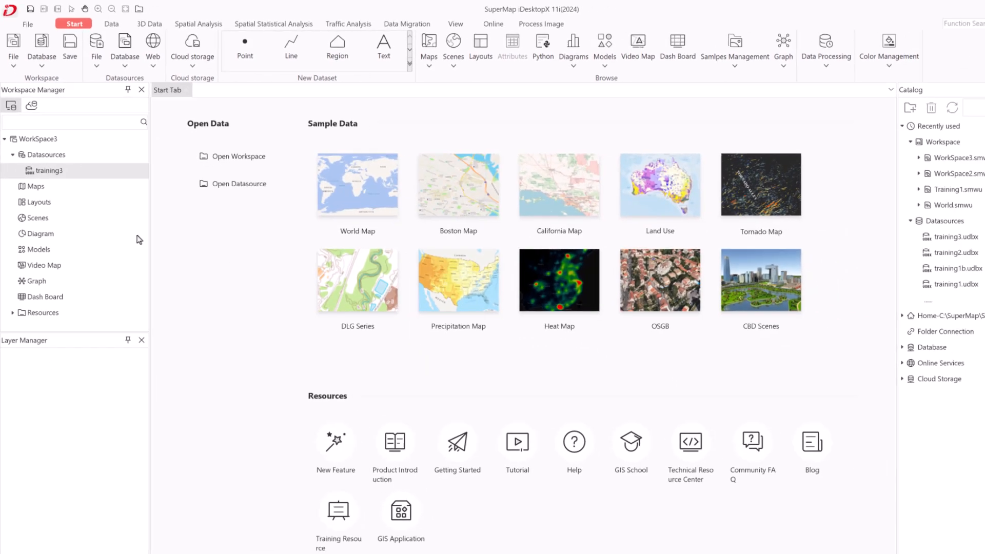
right_click(41, 171)
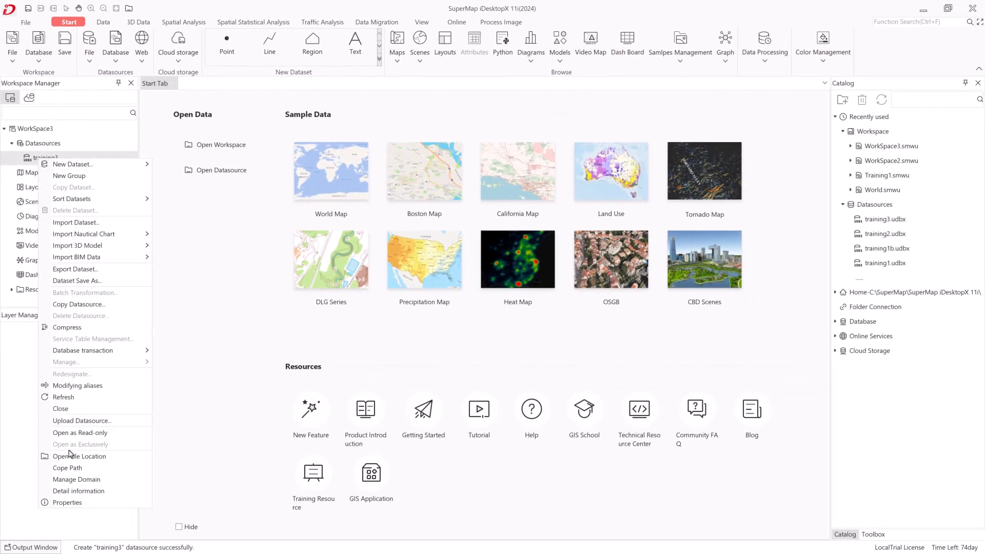
click(67, 503)
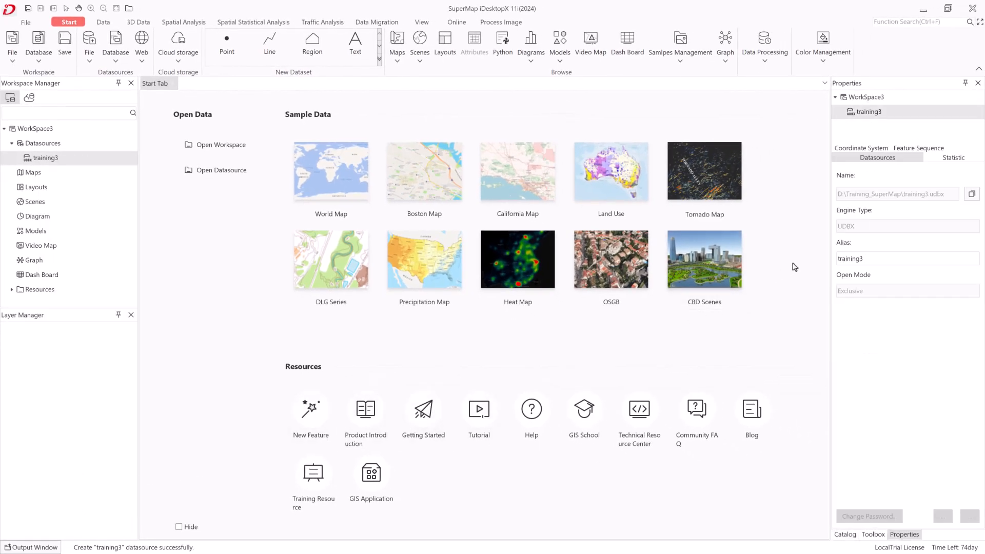
click(879, 149)
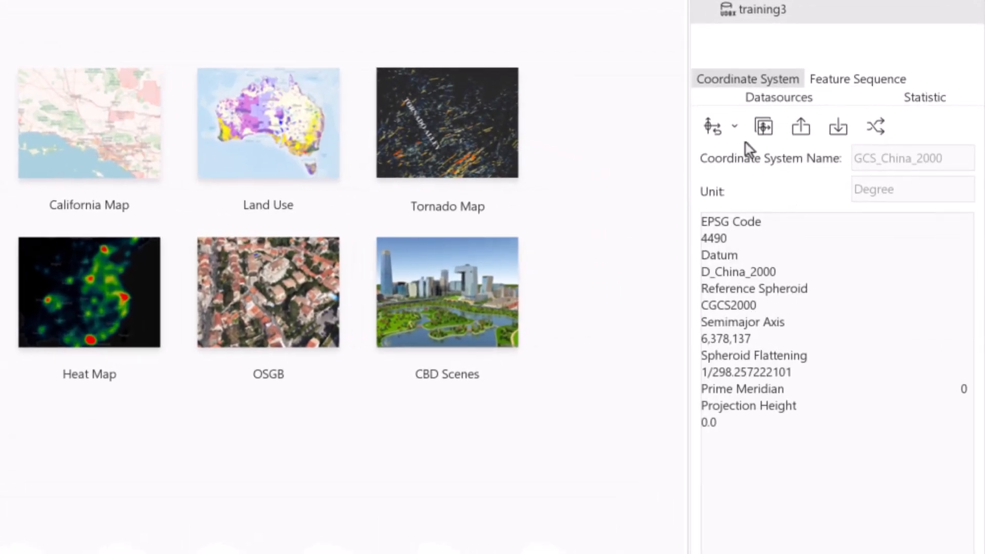
click(734, 128)
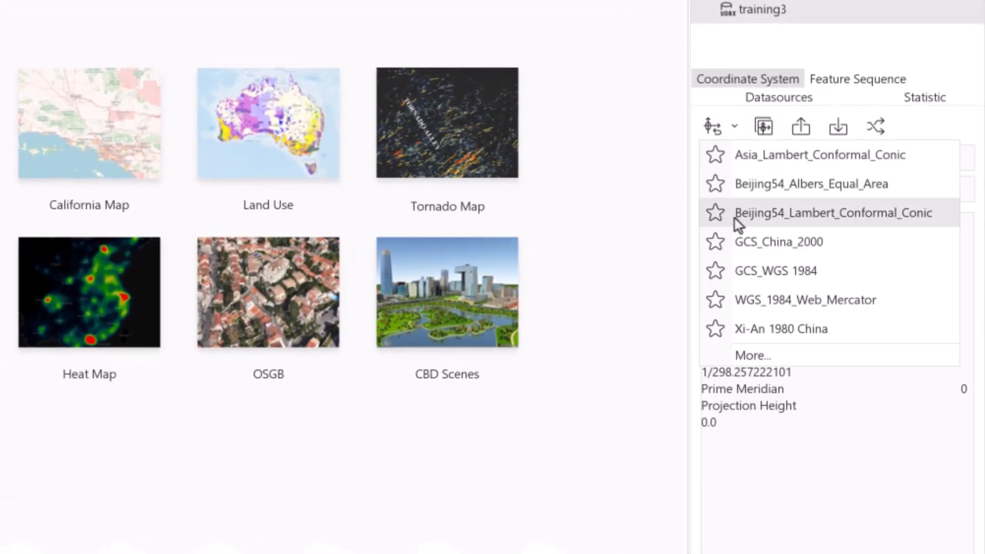
click(745, 269)
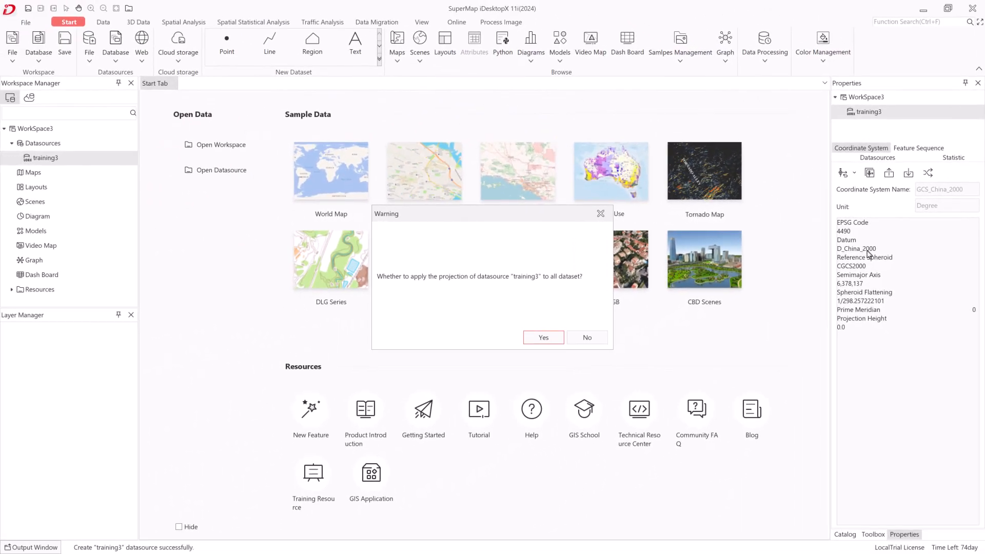
click(547, 338)
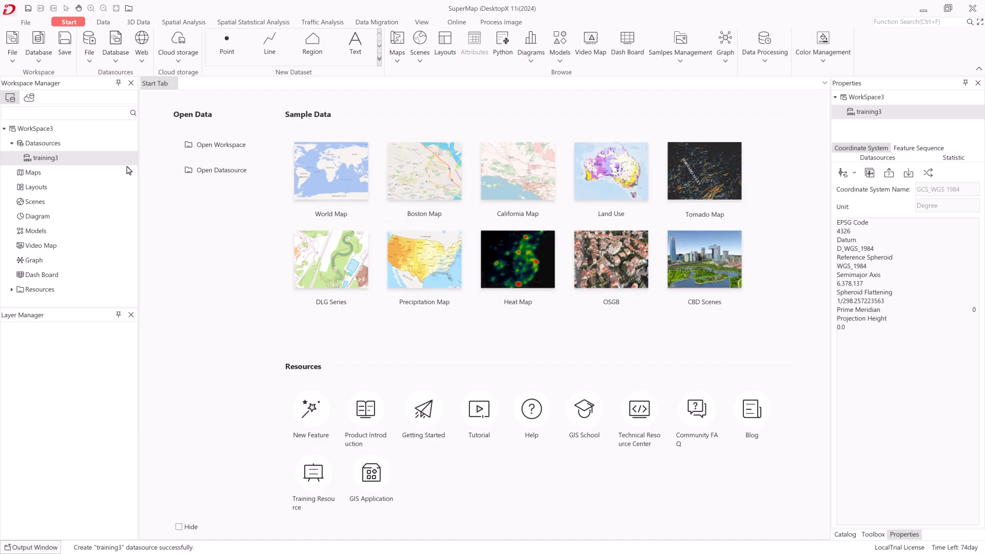
Step: Import BANYUMAS.jpg from D:\peta\RBI Image into the training3 datasource as an image dataset and add it to a new map
right_click(48, 159)
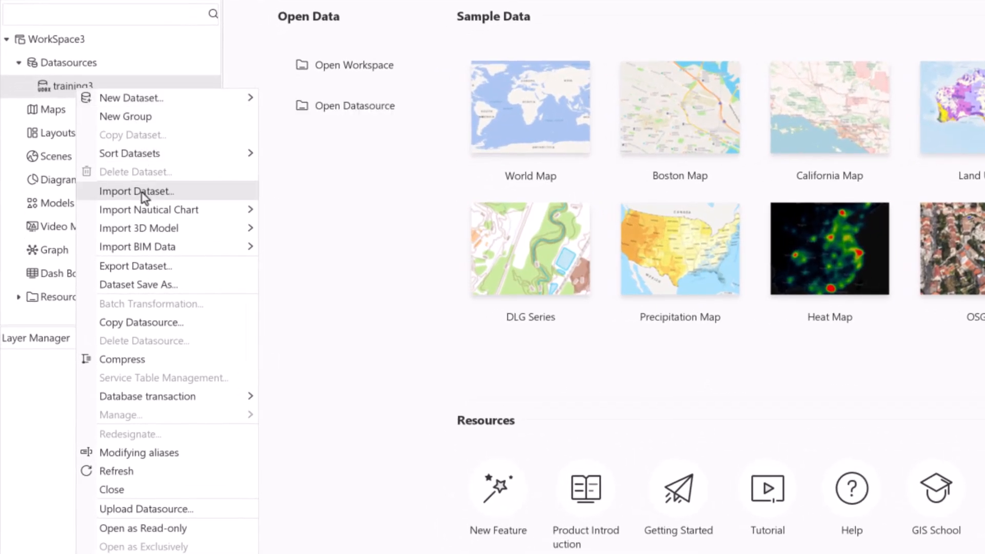
click(141, 192)
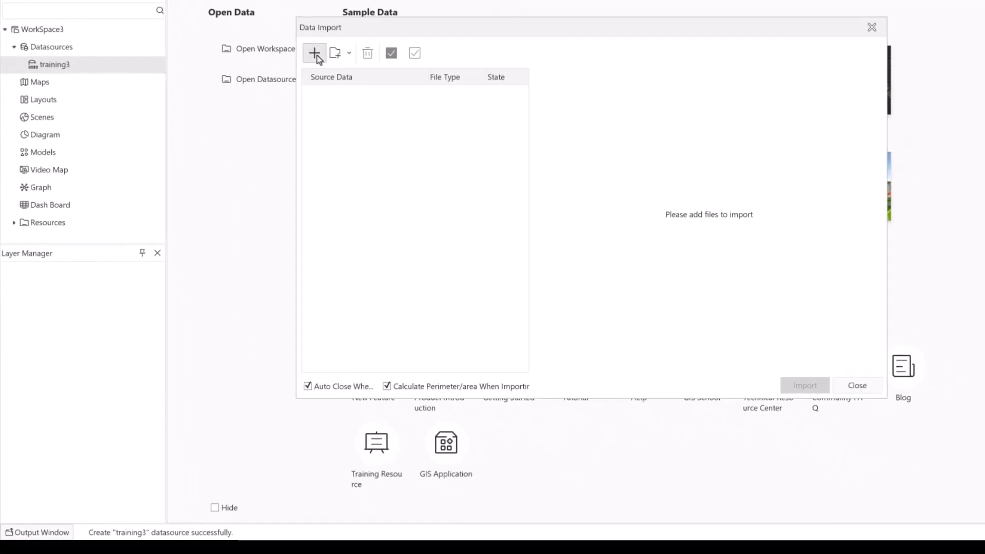
click(315, 53)
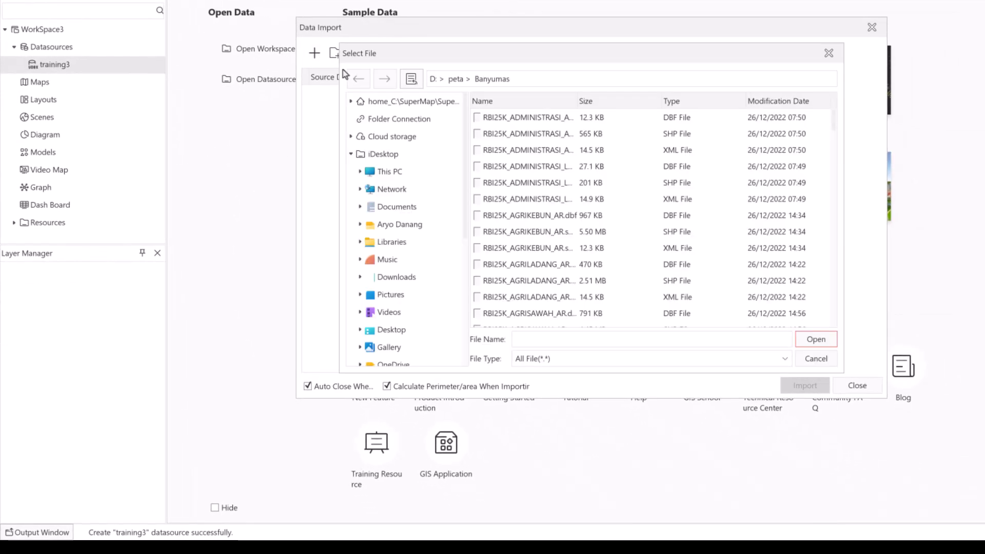
click(456, 79)
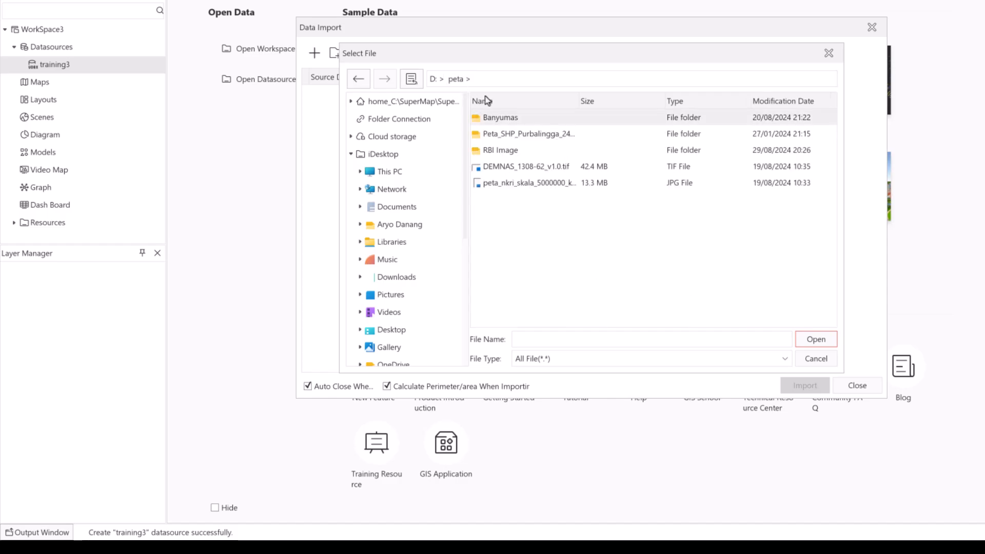
double_click(494, 154)
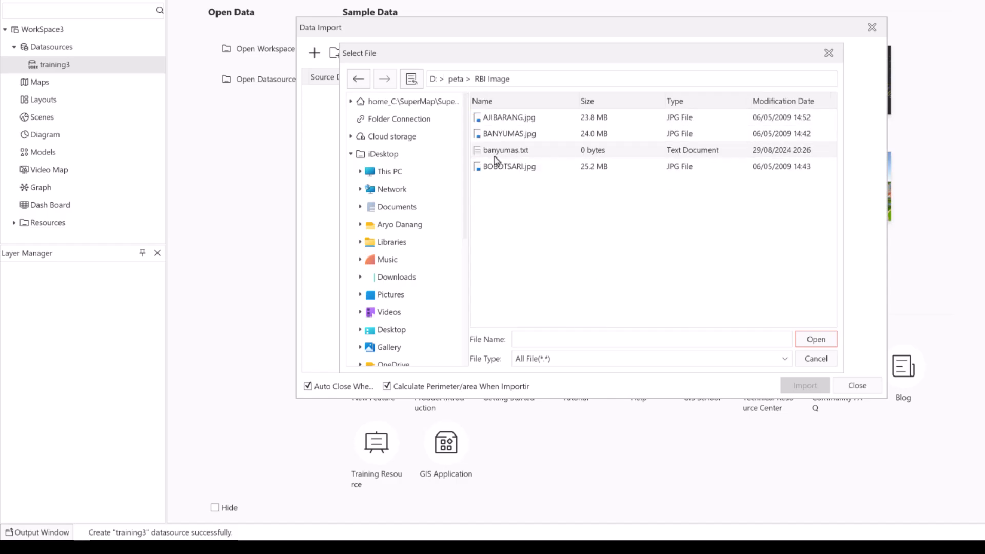
click(523, 135)
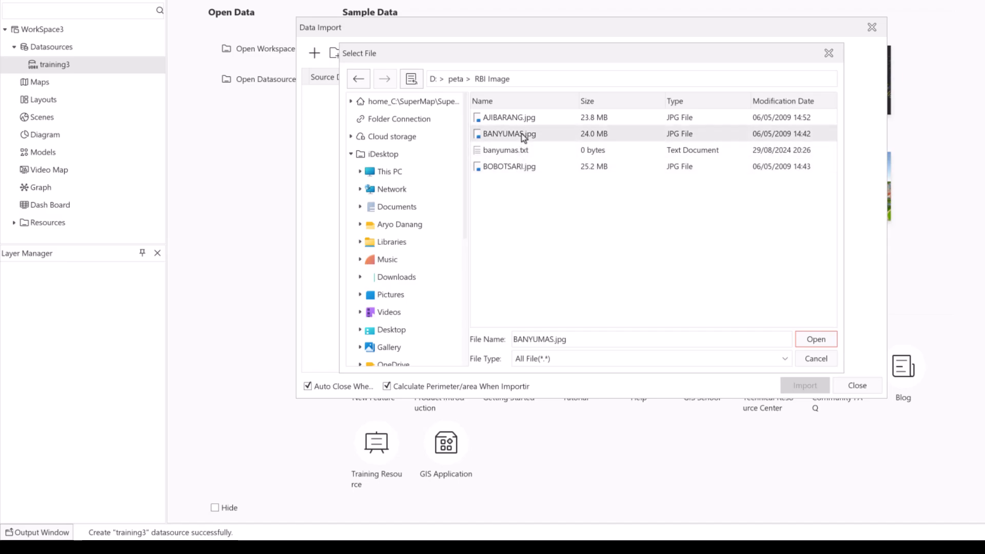
click(810, 338)
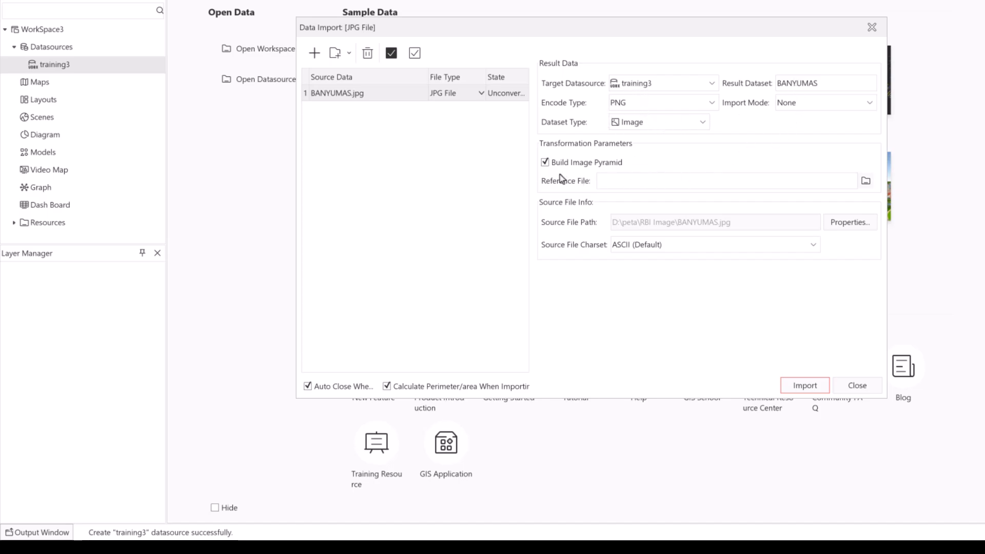
click(794, 389)
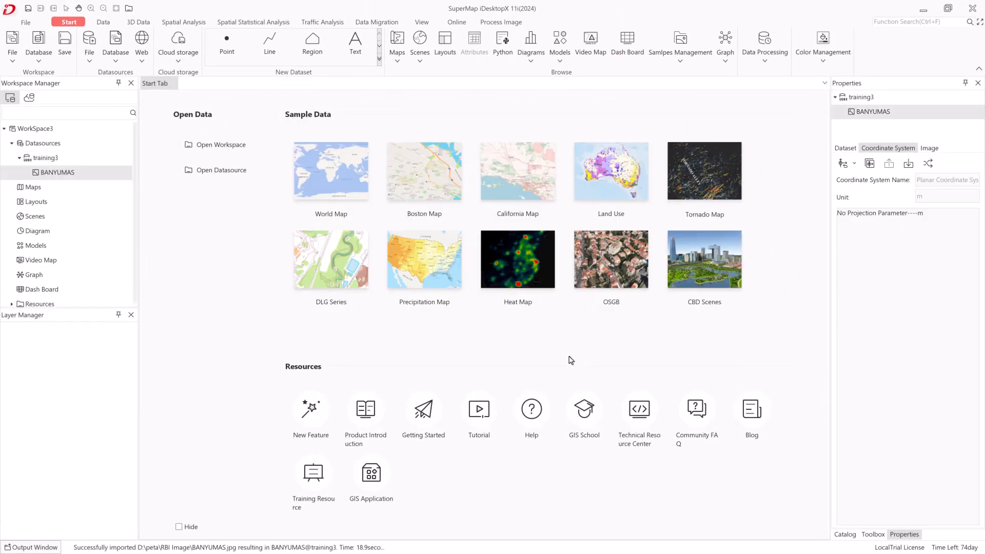
right_click(65, 173)
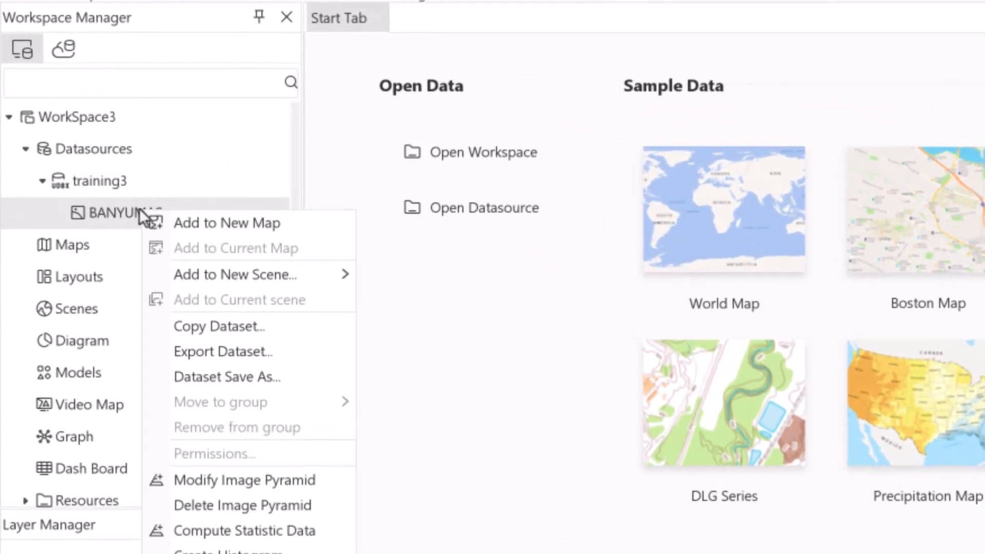
click(190, 224)
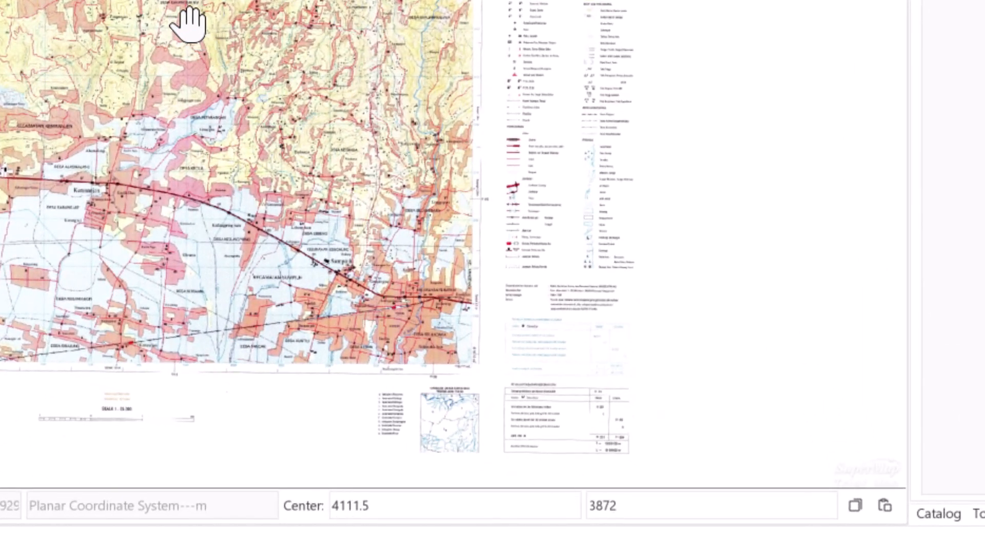
Step: Examine the scanned BANYUMAS map sheet, including its legend, lower margin and the area around Kemranjen
drag(190, 25, 254, 1)
scroll(241, 3, down, 1)
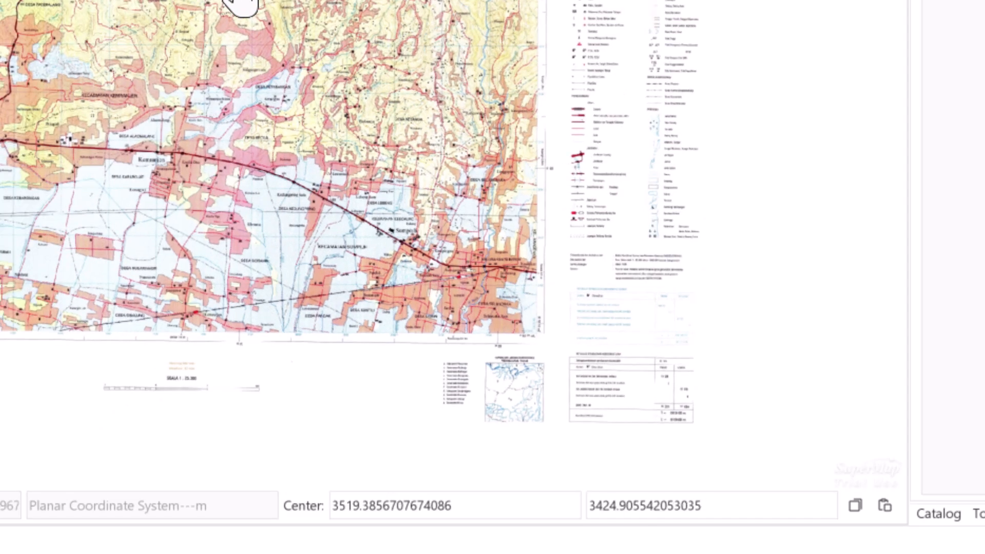
scroll(241, 4, up, 3)
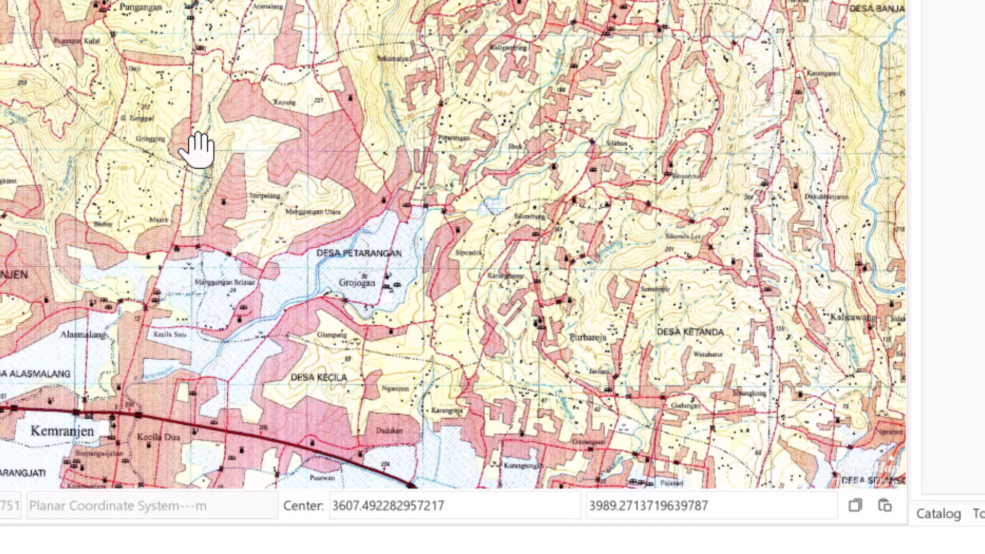
drag(200, 150, 78, 2)
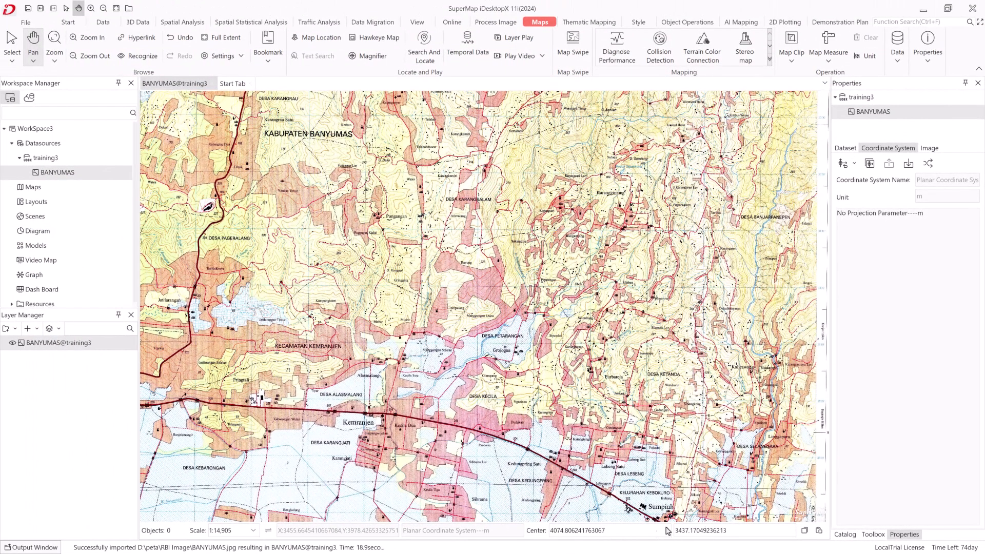
drag(408, 372, 581, 286)
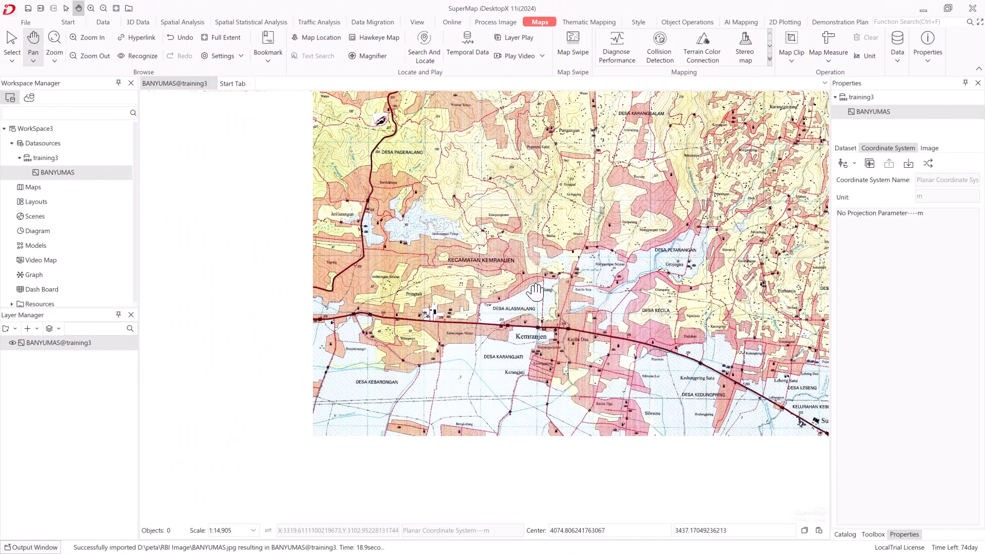
drag(403, 344, 566, 221)
drag(348, 369, 397, 334)
drag(729, 292, 452, 314)
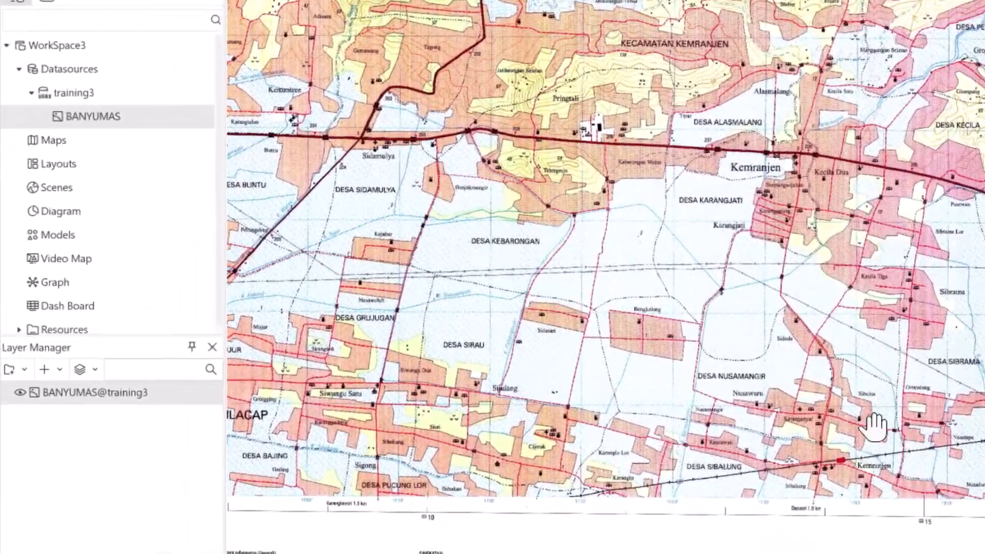
drag(874, 426, 791, 551)
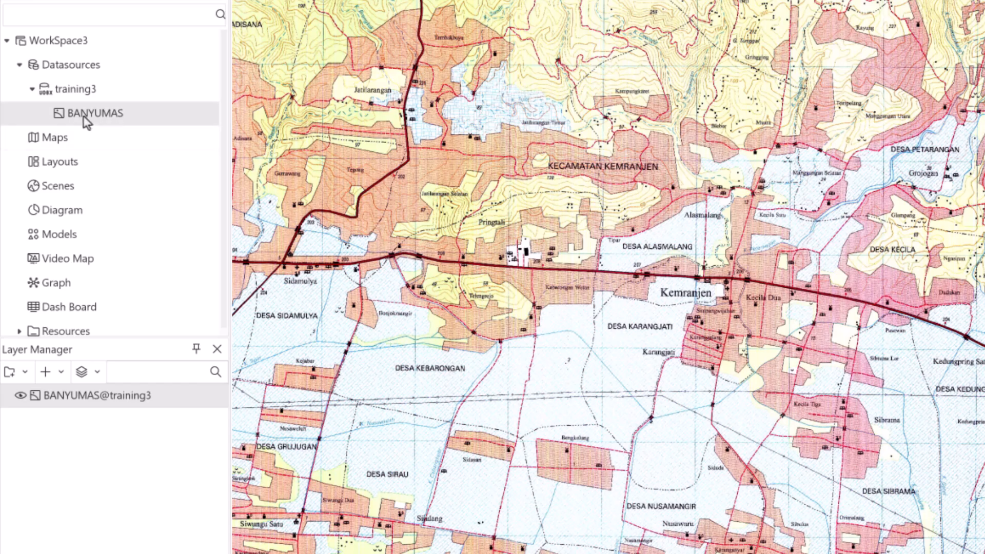
Step: Review the BANYUMAS dataset's properties, checking its bounds, coordinate system and image information
right_click(86, 118)
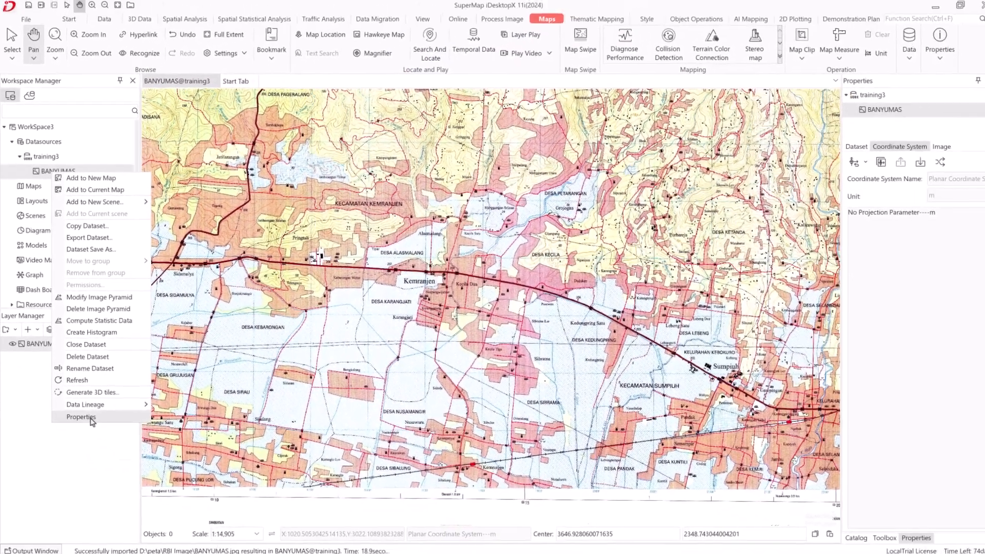
click(80, 417)
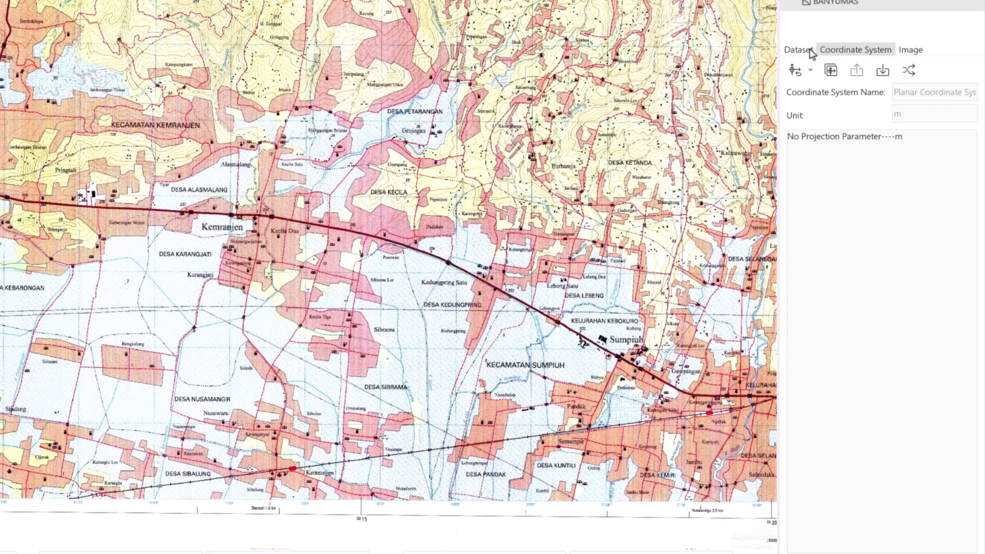
click(814, 51)
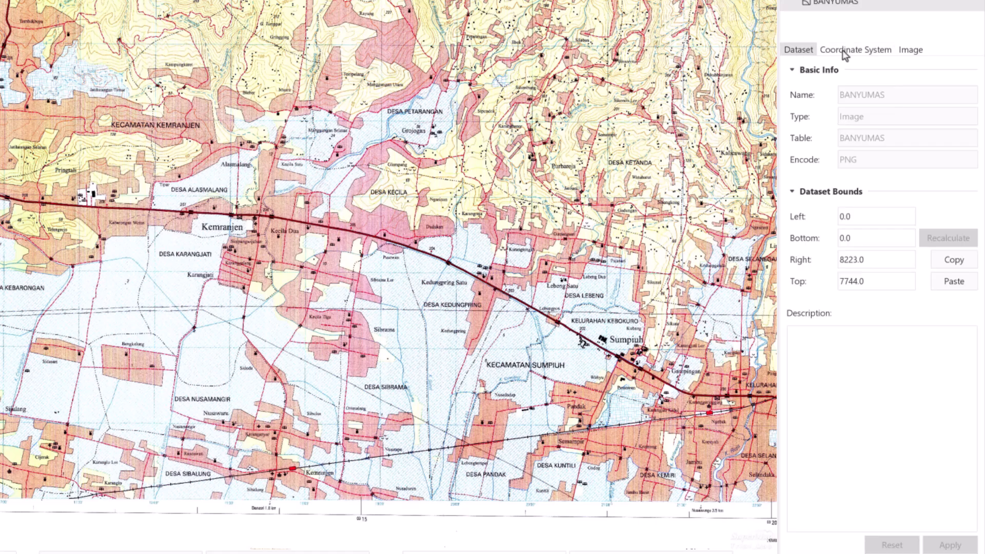
click(844, 50)
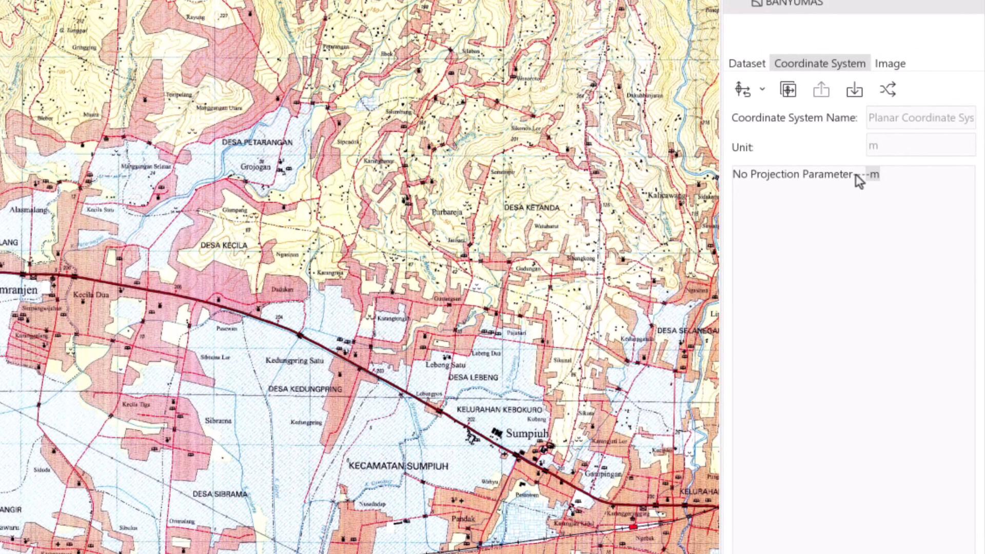
drag(861, 175, 741, 180)
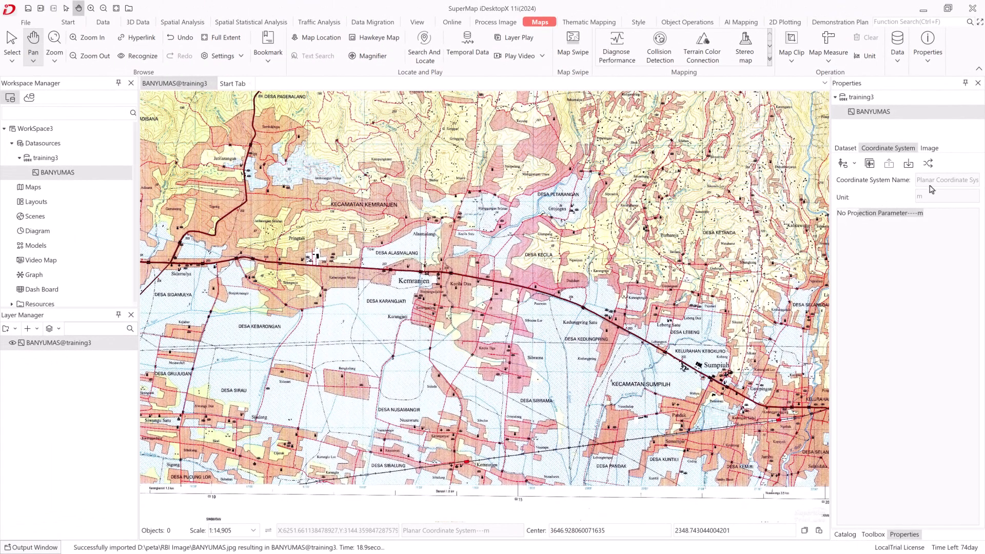
click(931, 148)
click(910, 148)
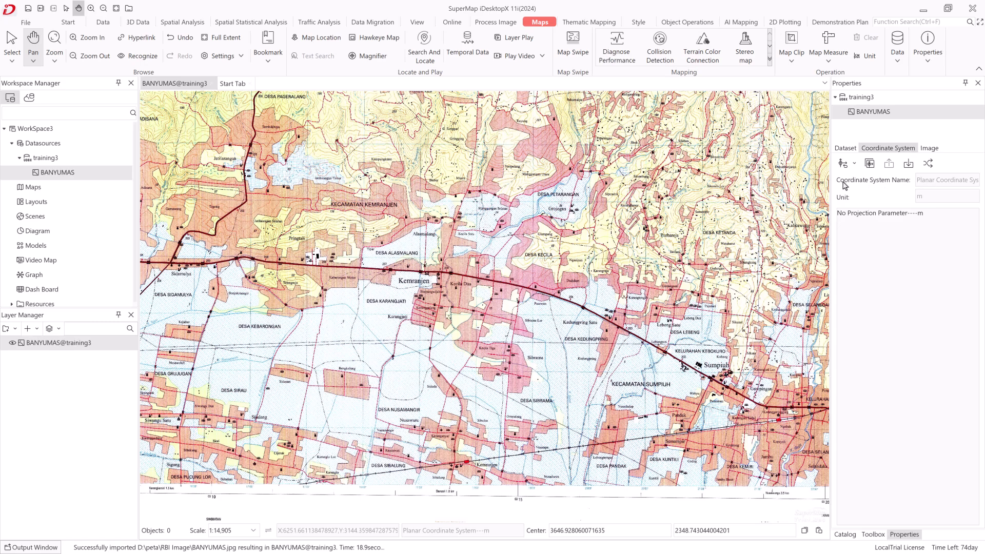
Step: Create a new registration for the BANYUMAS dataset, saving the result as BANYUMAS_adjust in training3 and skipping the reference data
scroll(643, 228, down, 5)
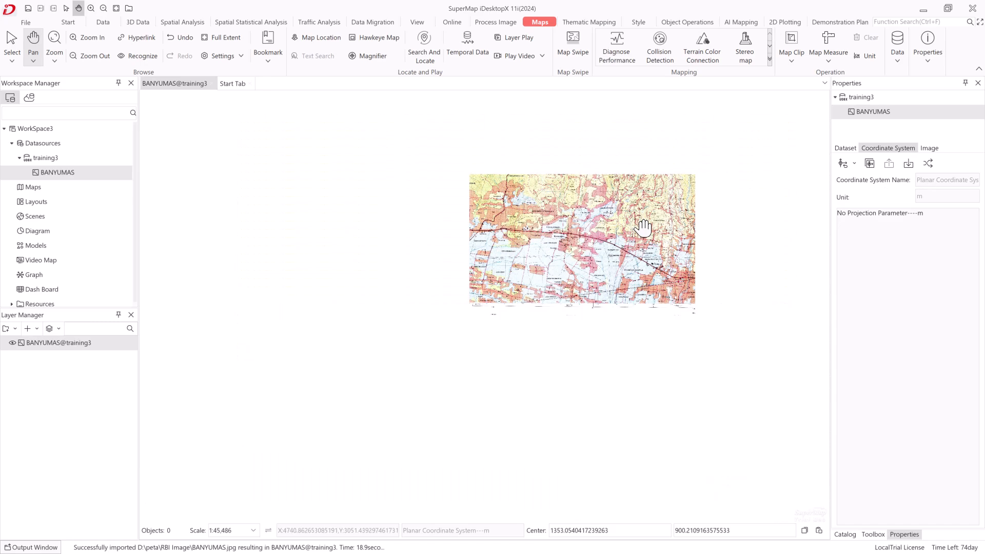
drag(643, 228, 556, 307)
scroll(555, 303, up, 1)
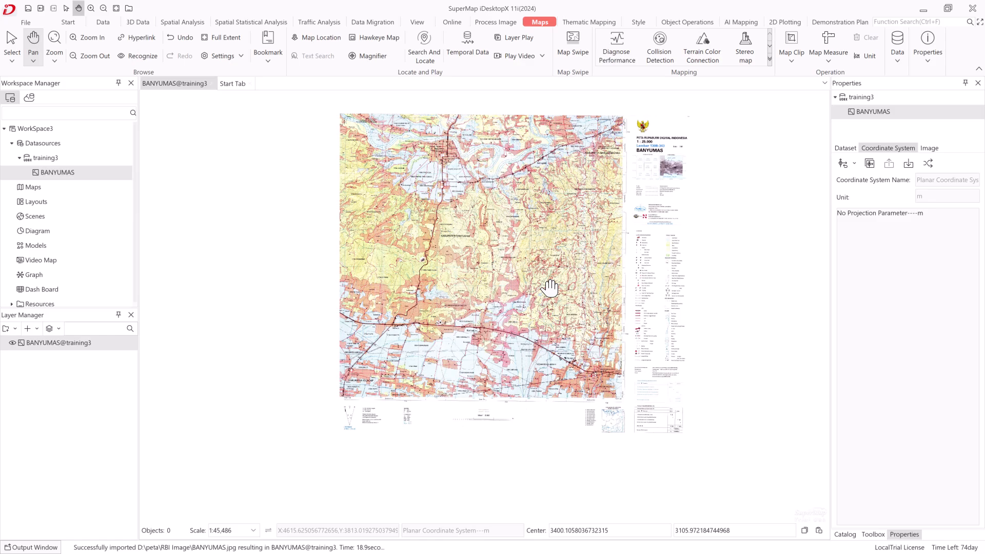
scroll(550, 289, up, 1)
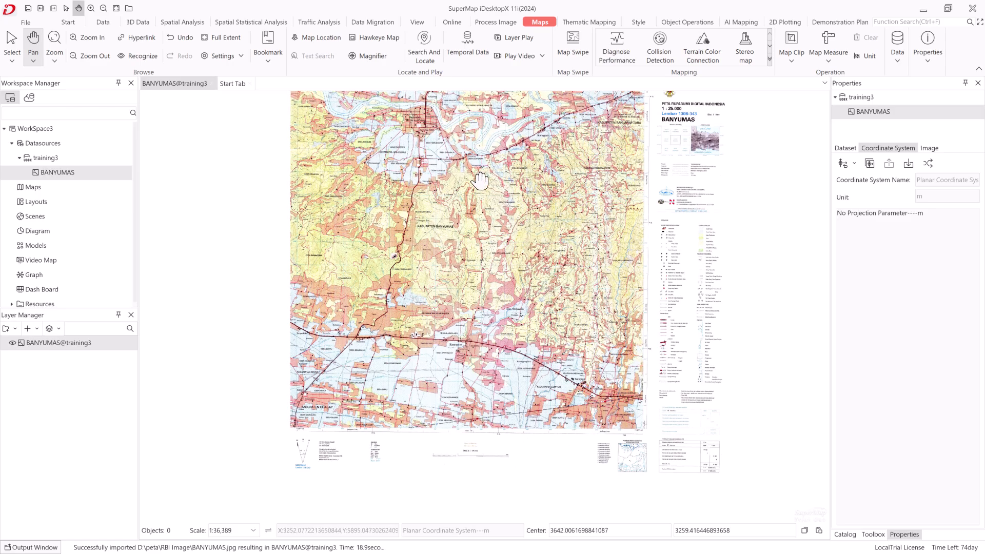
click(69, 22)
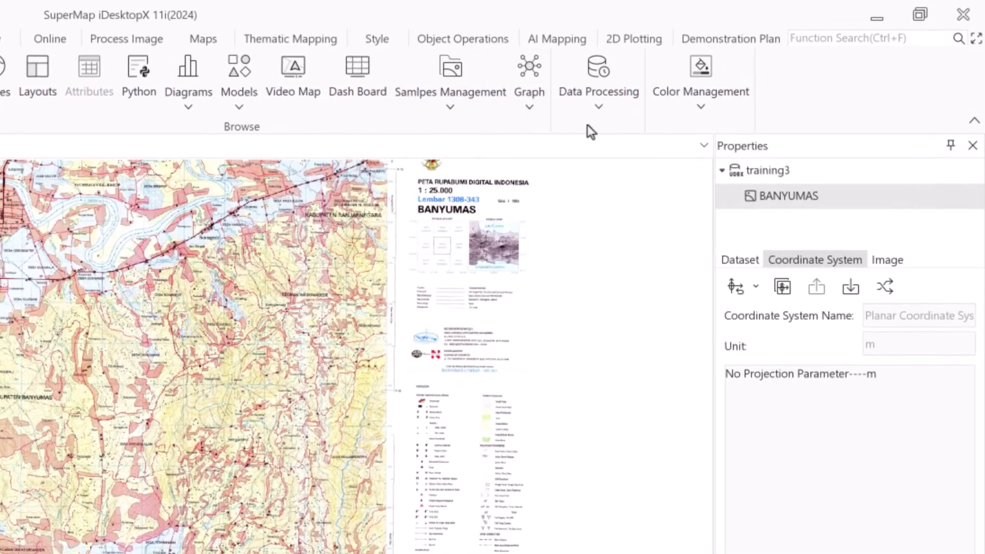
click(604, 113)
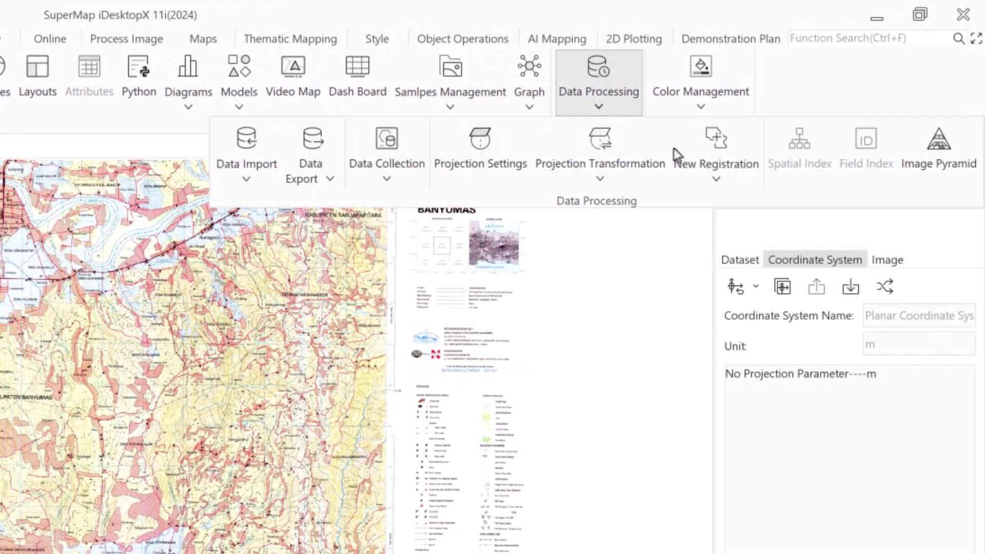
click(717, 177)
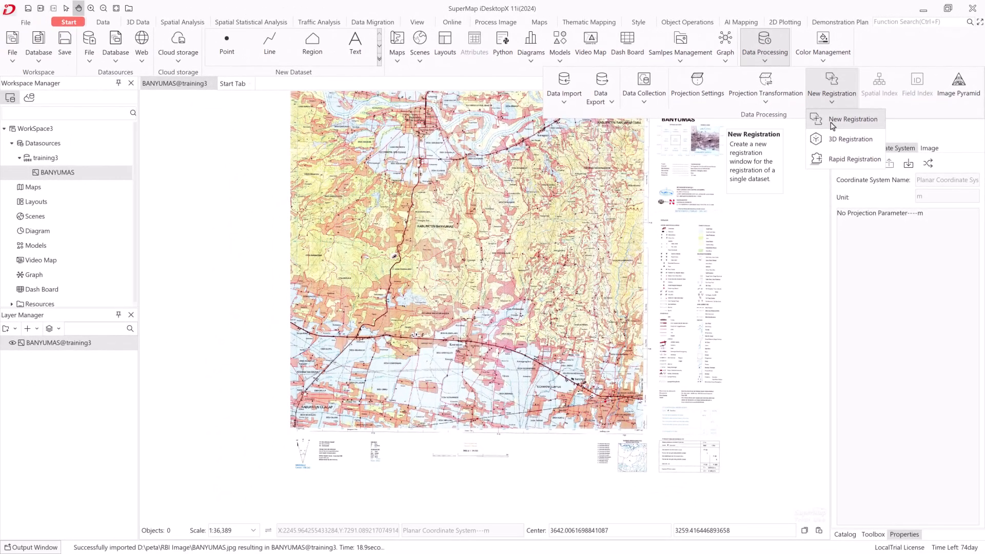
click(833, 122)
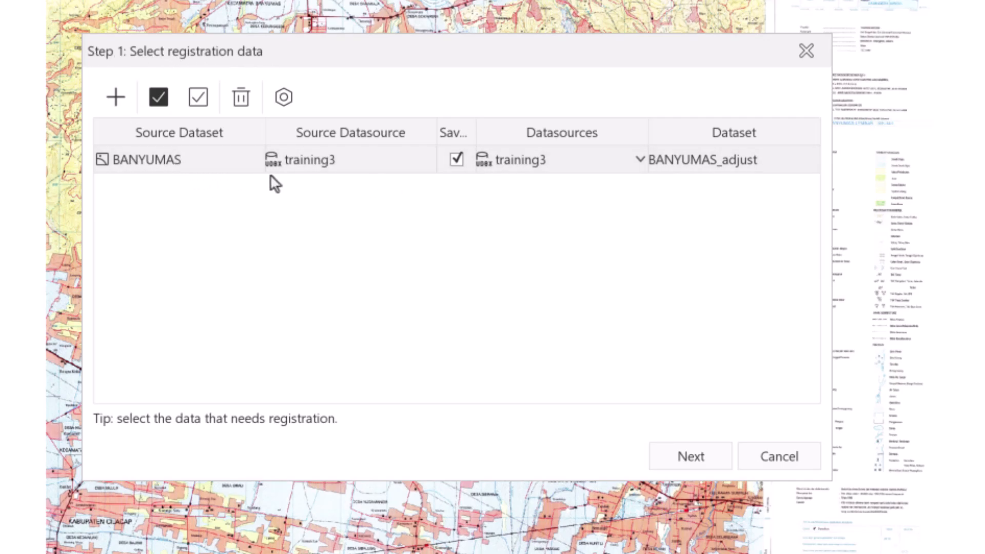
click(690, 458)
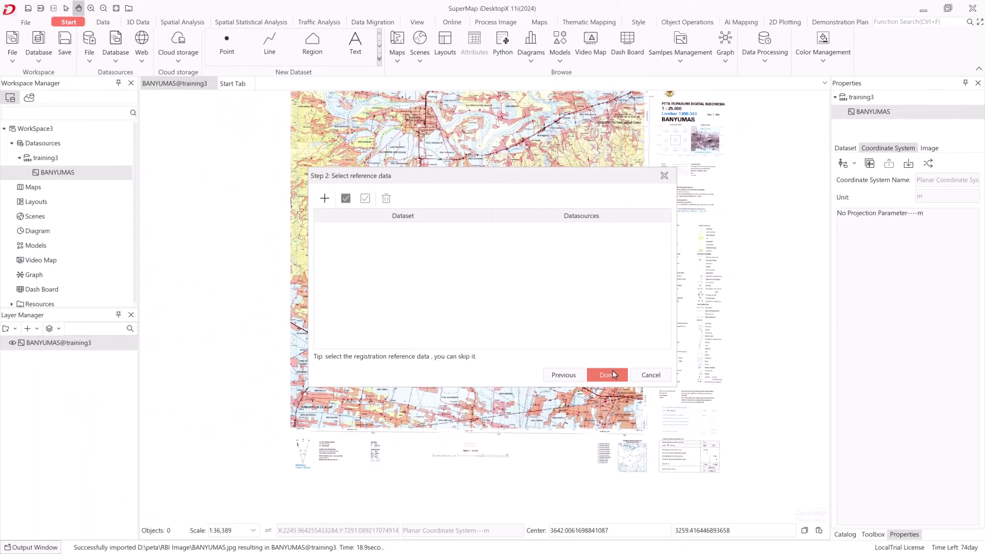
click(609, 375)
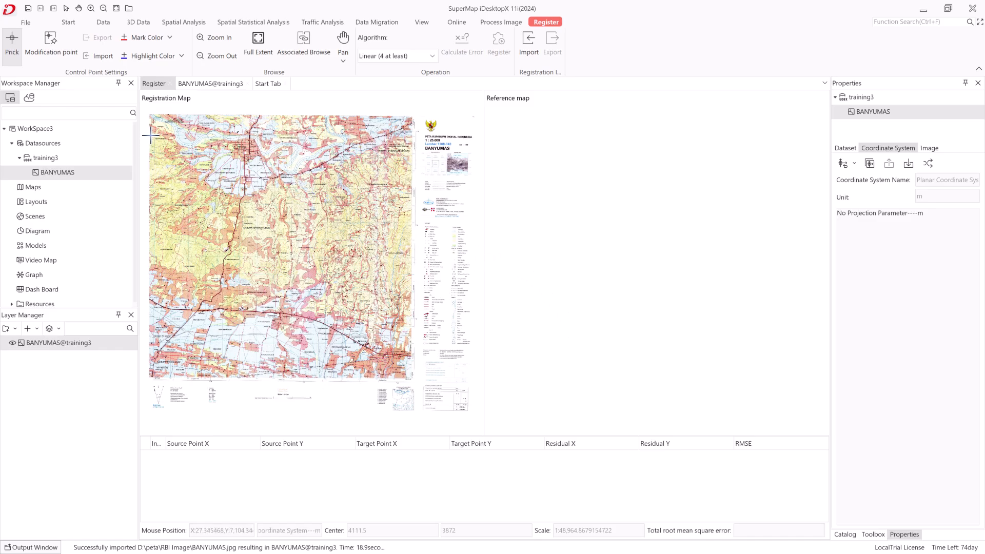
Step: Place the first control point on the grid intersection beside Majingklak in the map's northwest, at source coordinates about 570, 7102
scroll(153, 127, up, 8)
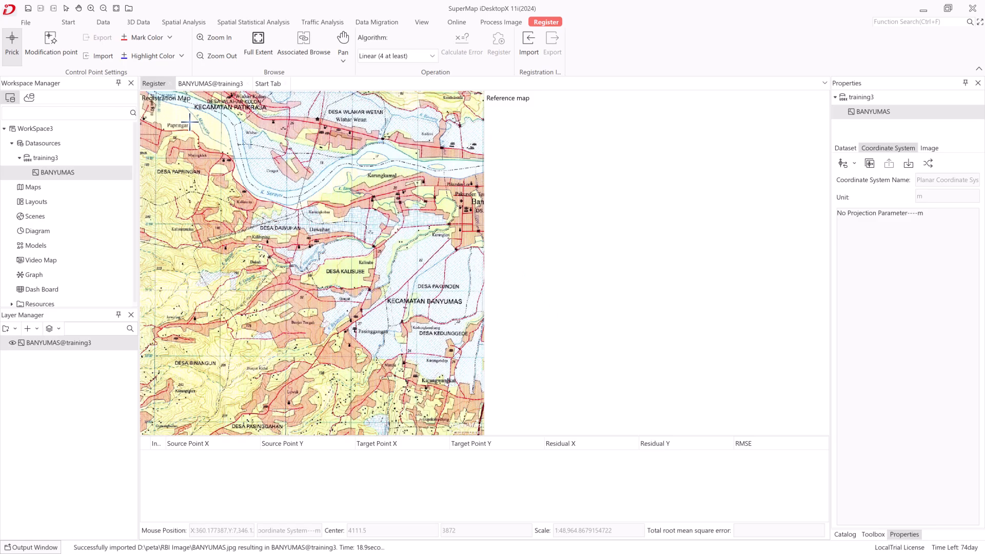
scroll(195, 125, down, 5)
scroll(215, 119, up, 6)
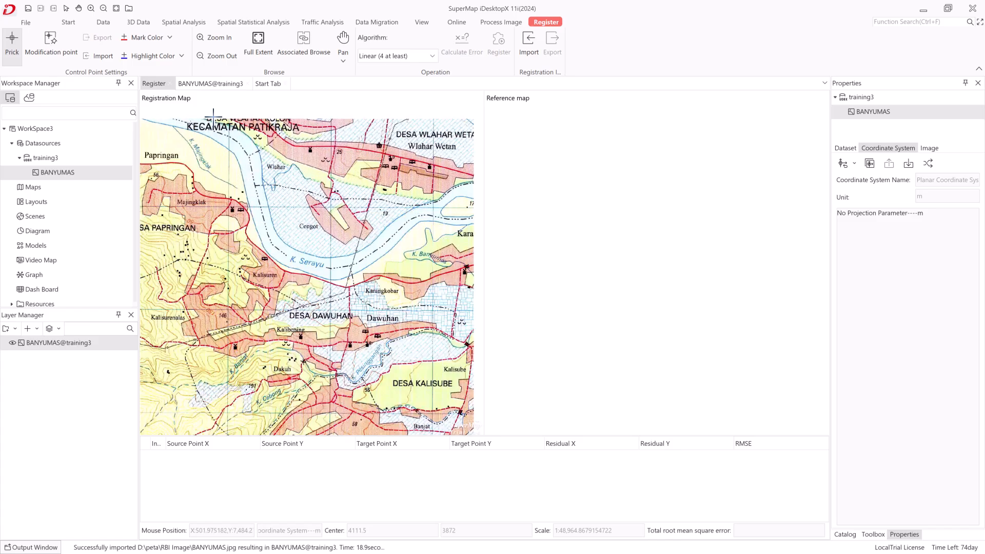
drag(218, 183, 274, 220)
scroll(284, 261, up, 10)
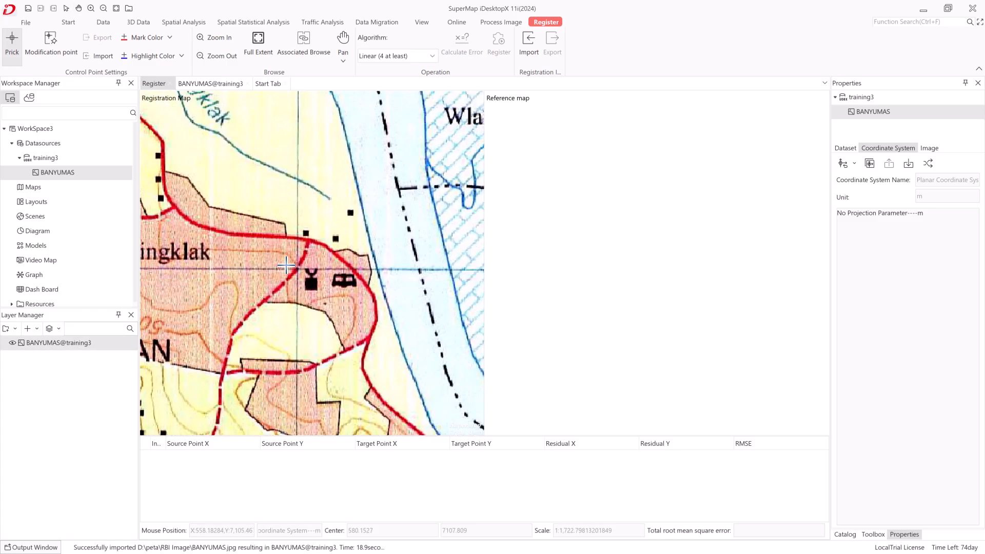
scroll(331, 283, up, 1)
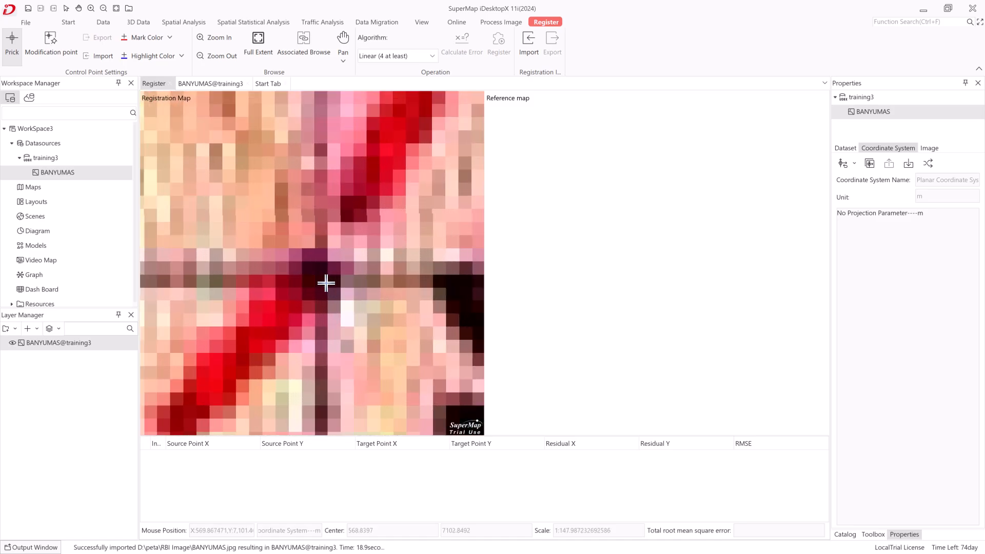
click(322, 279)
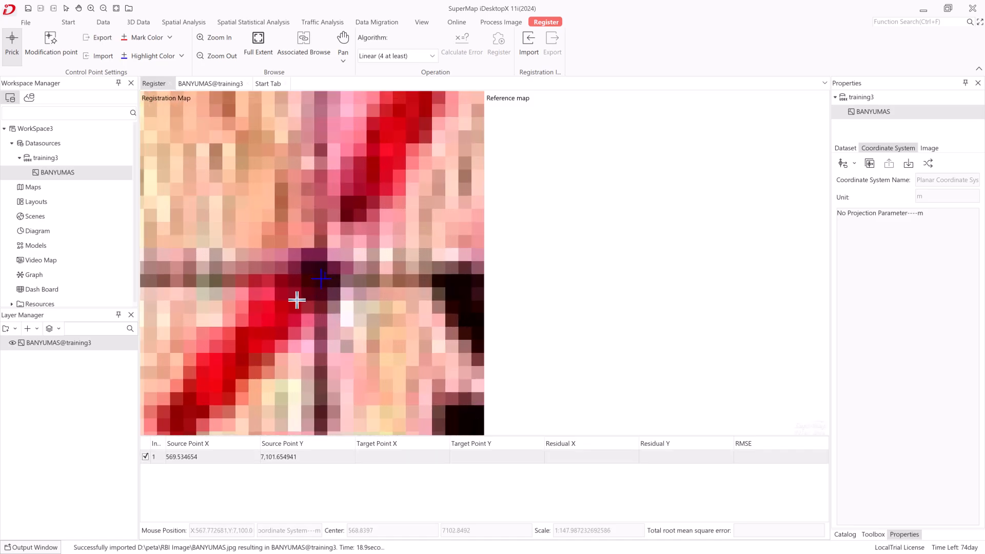
Step: Place the second control point on the grid intersection just below Piasa Wetan in the northeast, at source coordinates about 6206, 7075
scroll(293, 296, down, 7)
scroll(293, 296, down, 3)
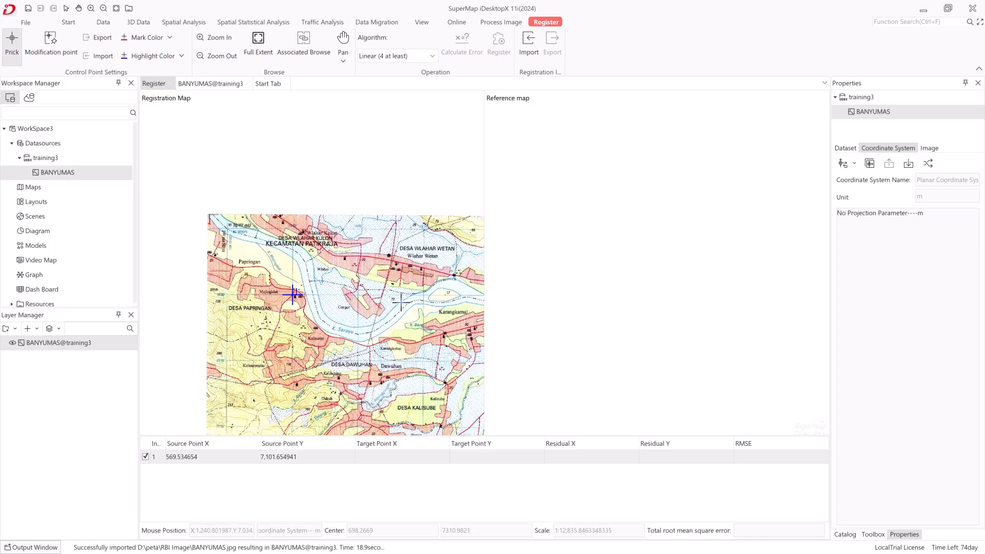
scroll(429, 298, down, 2)
drag(437, 298, 227, 246)
drag(423, 250, 279, 239)
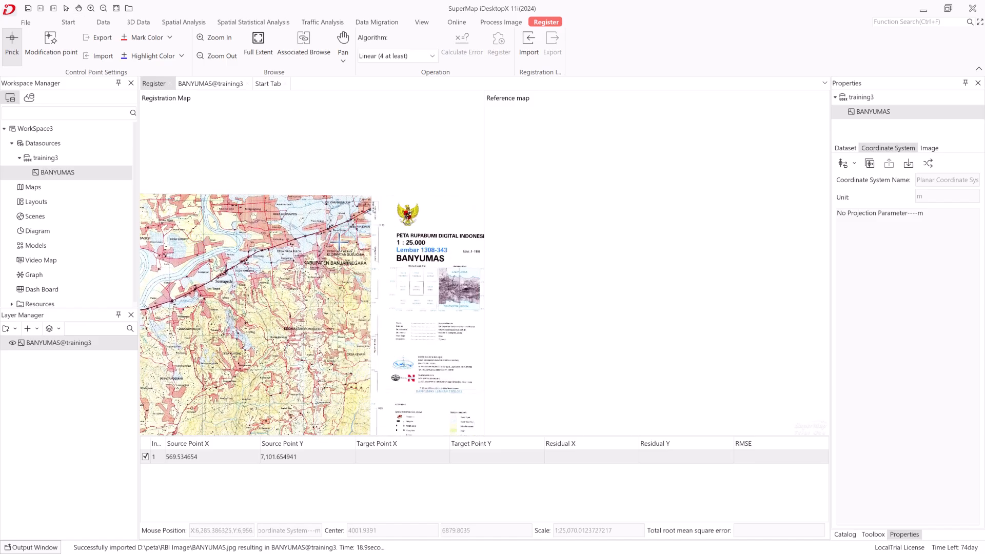
scroll(339, 241, up, 5)
scroll(366, 216, down, 2)
drag(357, 218, 312, 249)
scroll(312, 248, up, 1)
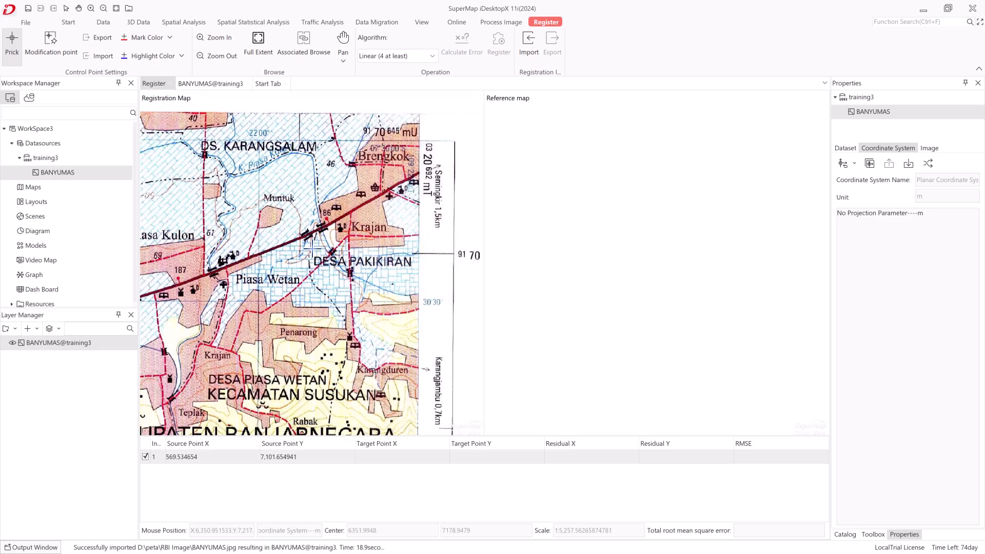
scroll(239, 313, up, 10)
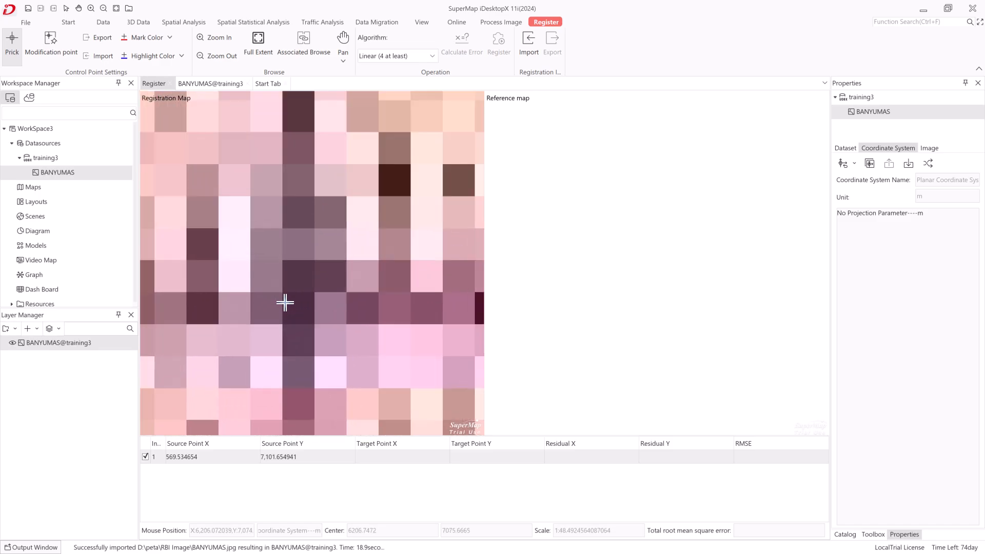
scroll(293, 304, up, 3)
click(318, 306)
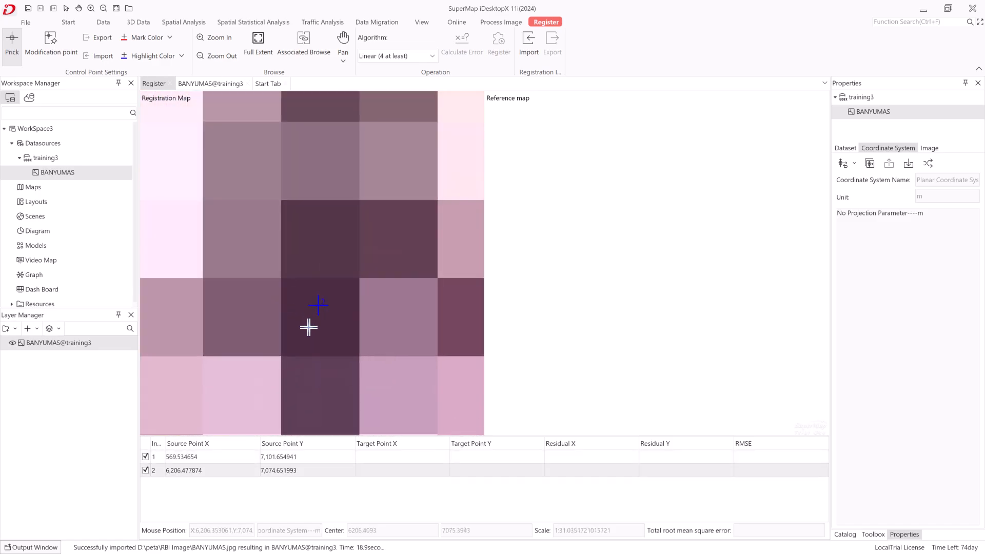
Step: Place the third control point on the grid intersection between Ngebak and Selandaka Dua in the southeast, at source coordinates about 6183, 1403
scroll(310, 323, down, 5)
scroll(333, 308, down, 2)
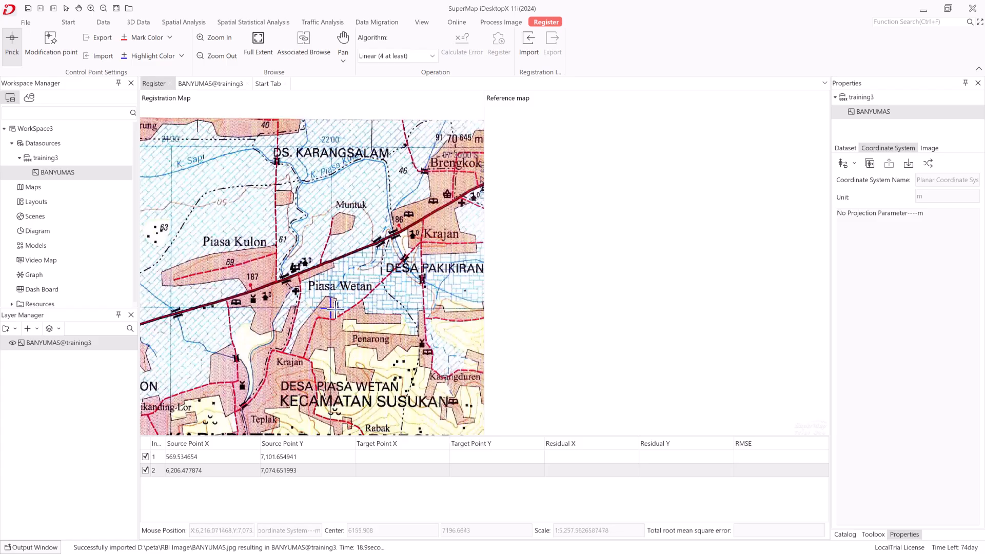
scroll(336, 336, down, 4)
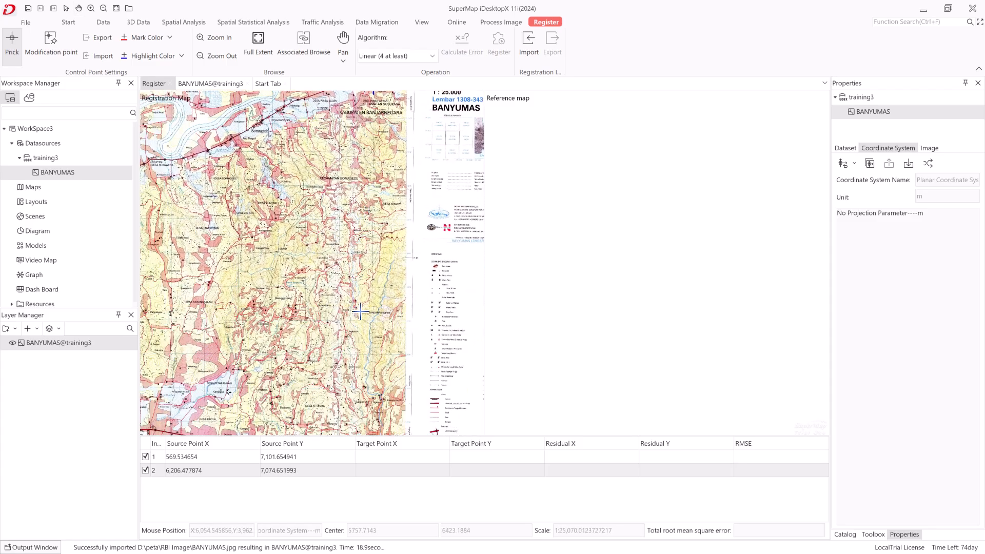
drag(361, 318, 345, 193)
drag(343, 318, 343, 207)
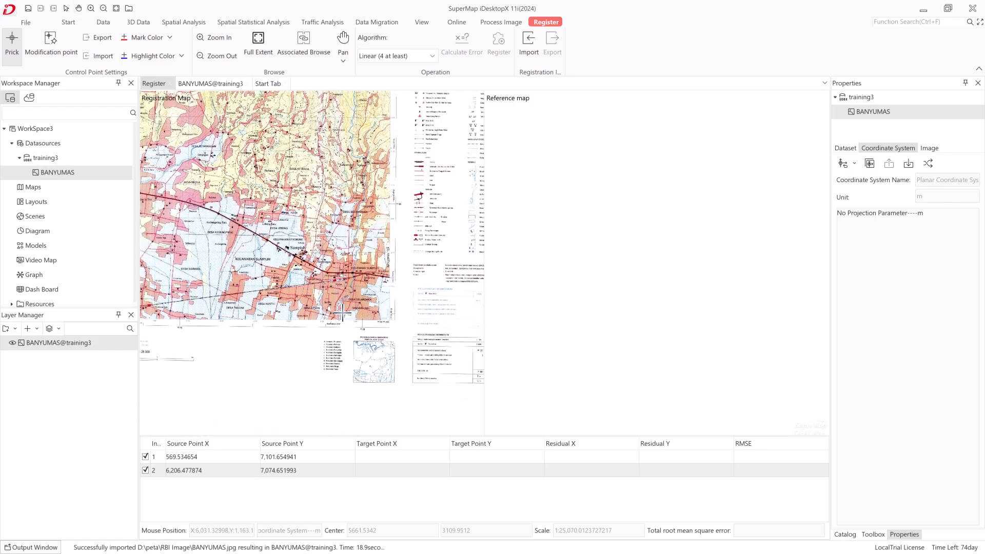
scroll(342, 312, up, 5)
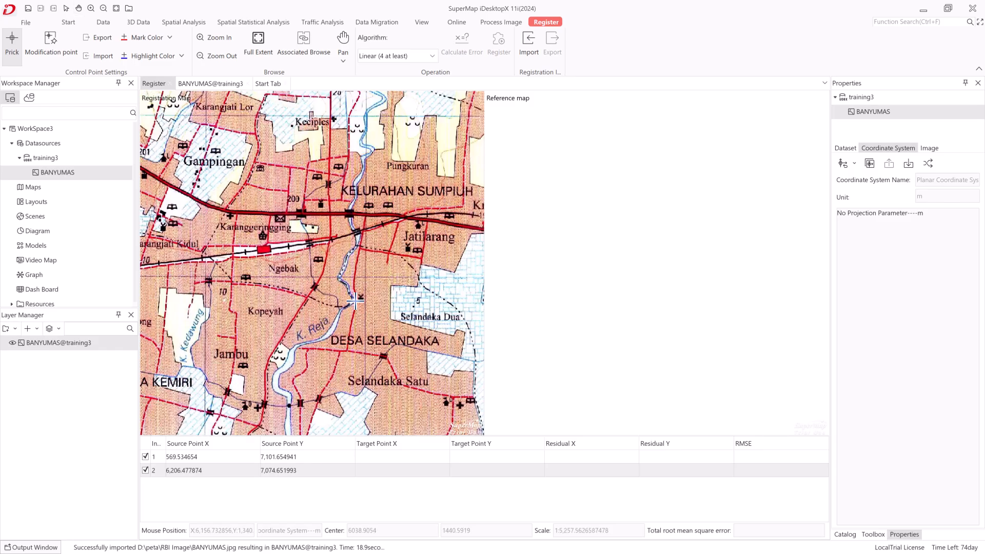
scroll(370, 294, down, 1)
scroll(380, 294, up, 5)
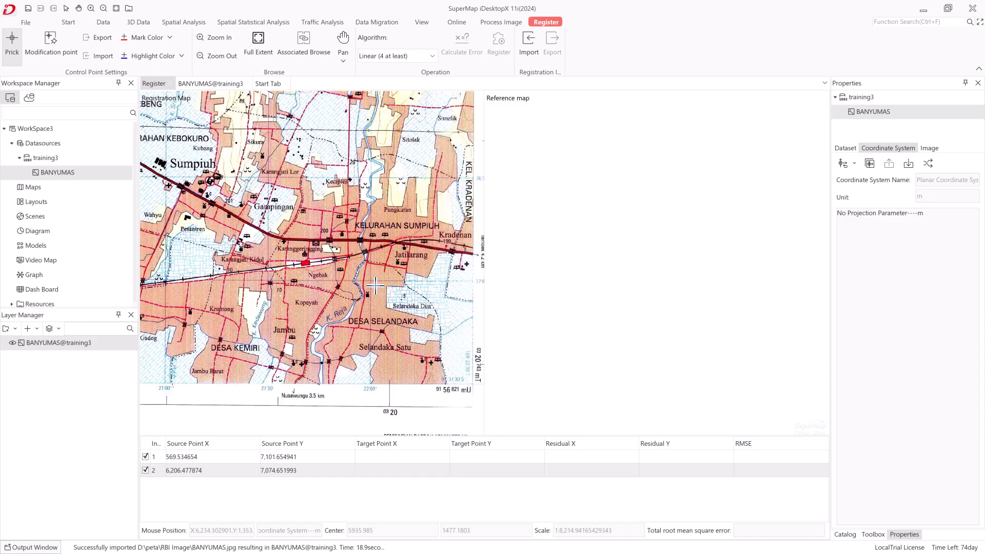
scroll(287, 242, up, 10)
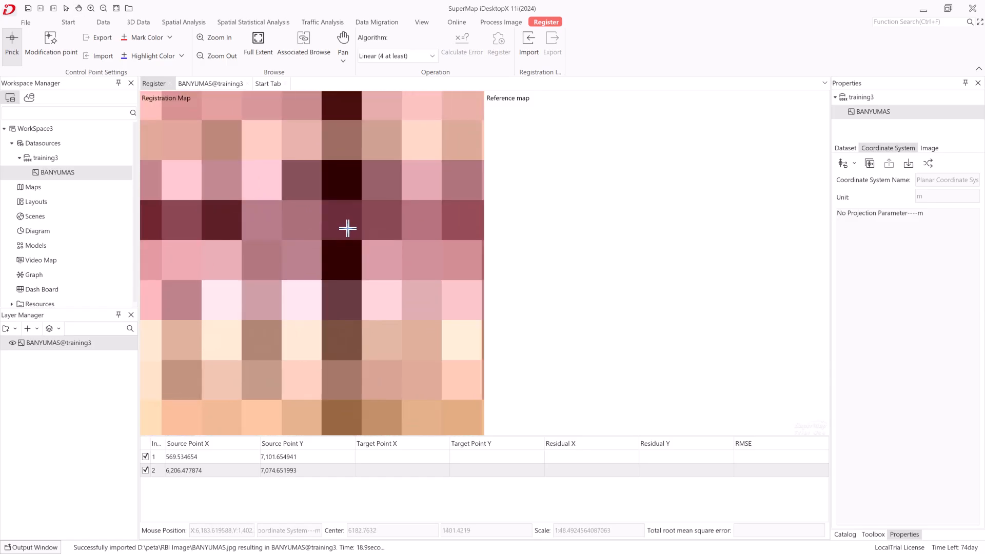
click(342, 220)
Step: Place the fourth control point on the grid intersection southeast of Karangmajagilap in the map's southwest, at source coordinates about 543, 1428
scroll(342, 220, down, 7)
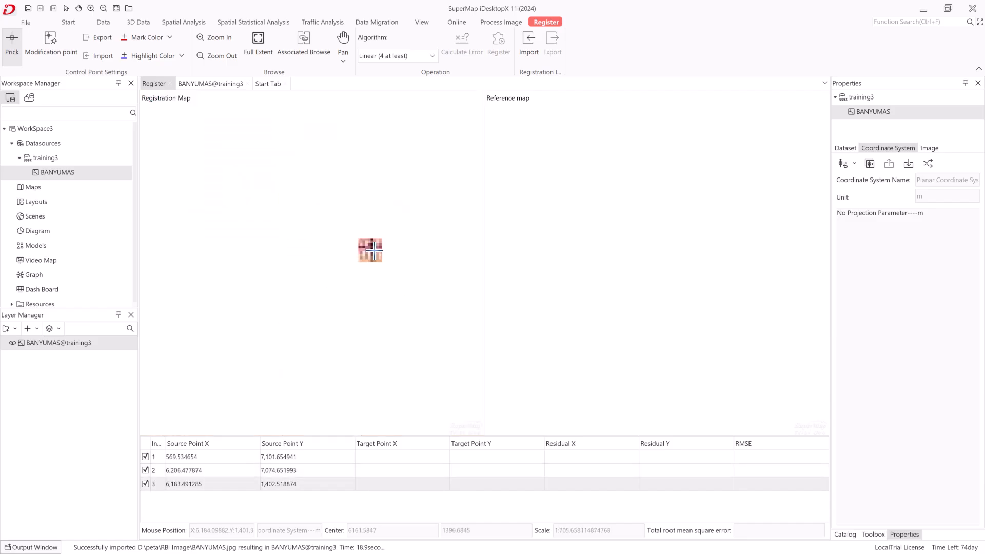
scroll(373, 256, down, 6)
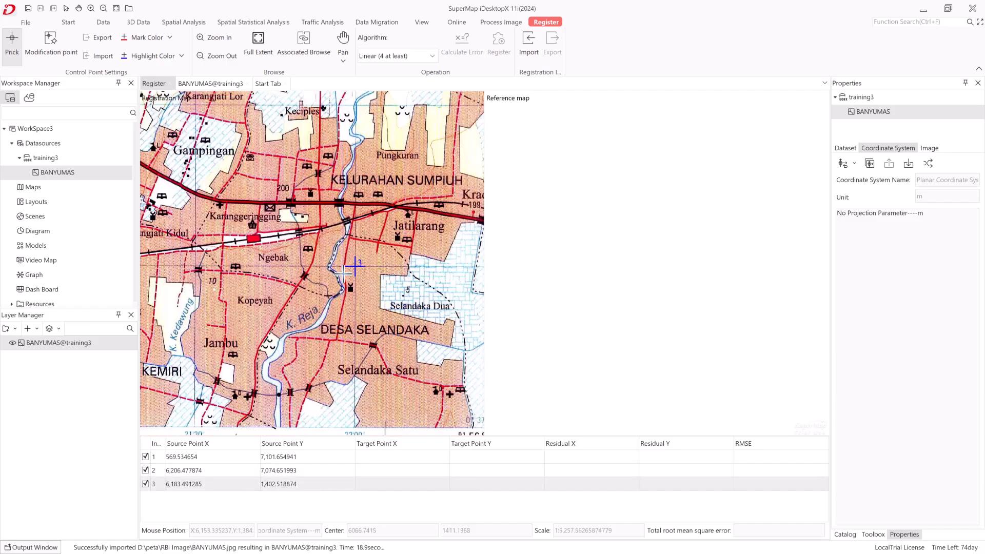
scroll(312, 275, down, 3)
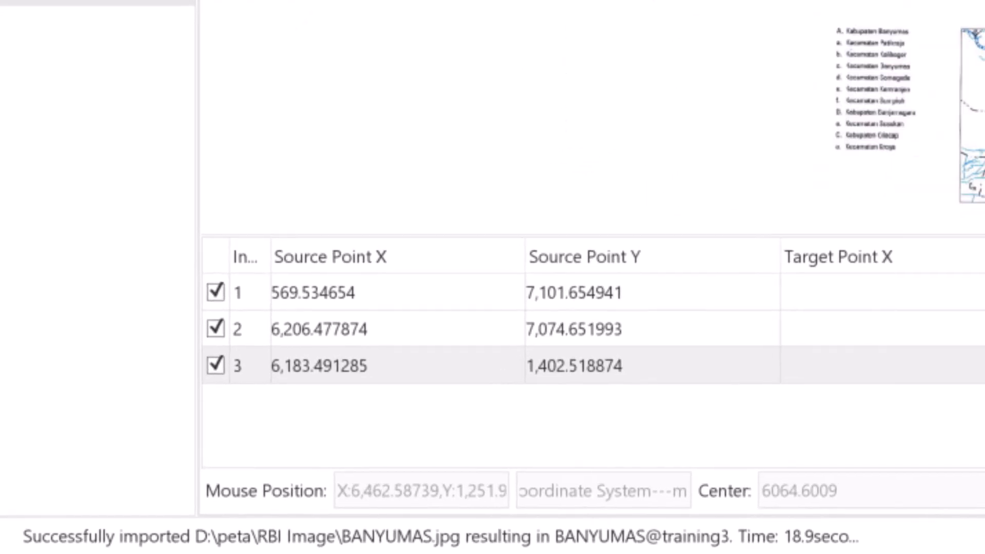
drag(439, 4, 893, 10)
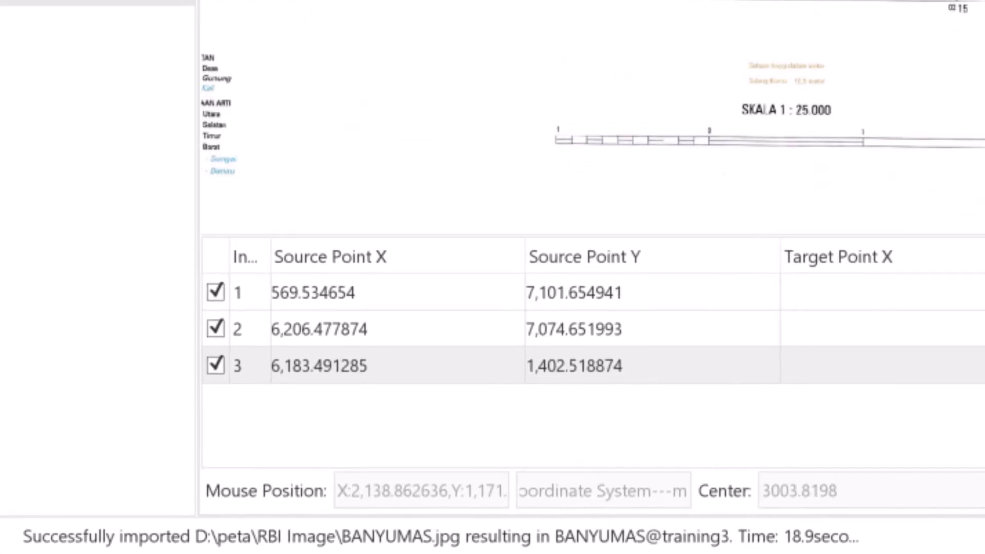
drag(380, 11, 880, 9)
drag(236, 3, 693, 10)
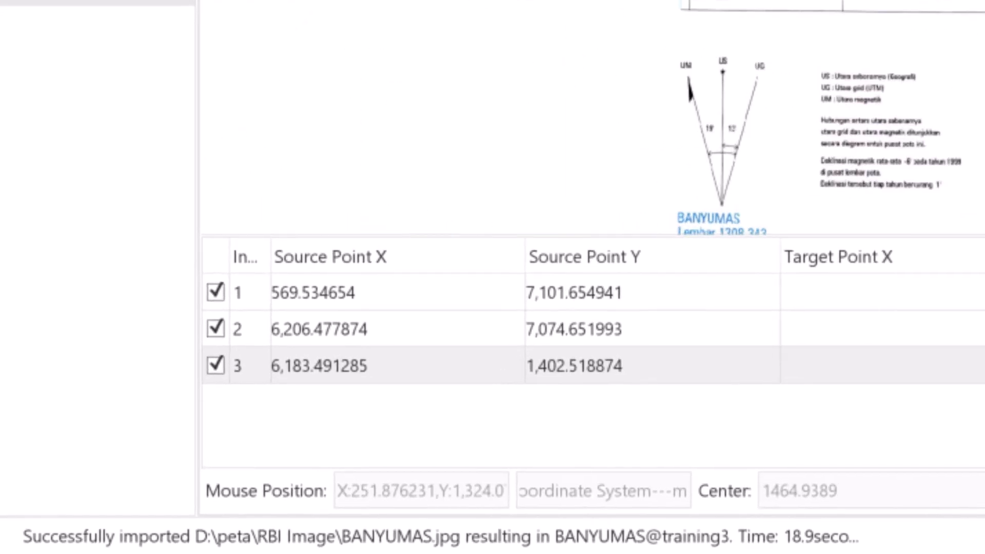
scroll(690, 110, up, 3)
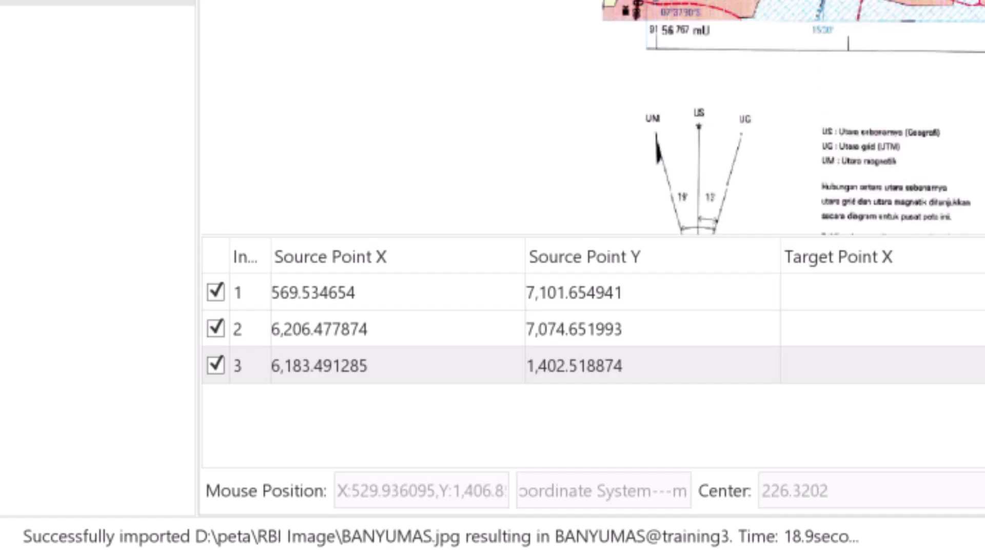
scroll(639, 118, up, 5)
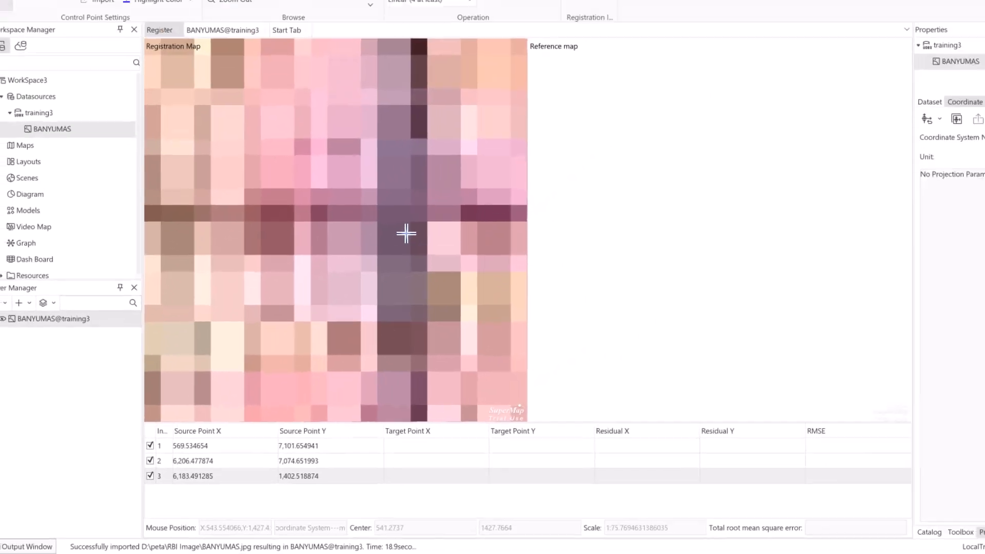
scroll(406, 234, up, 2)
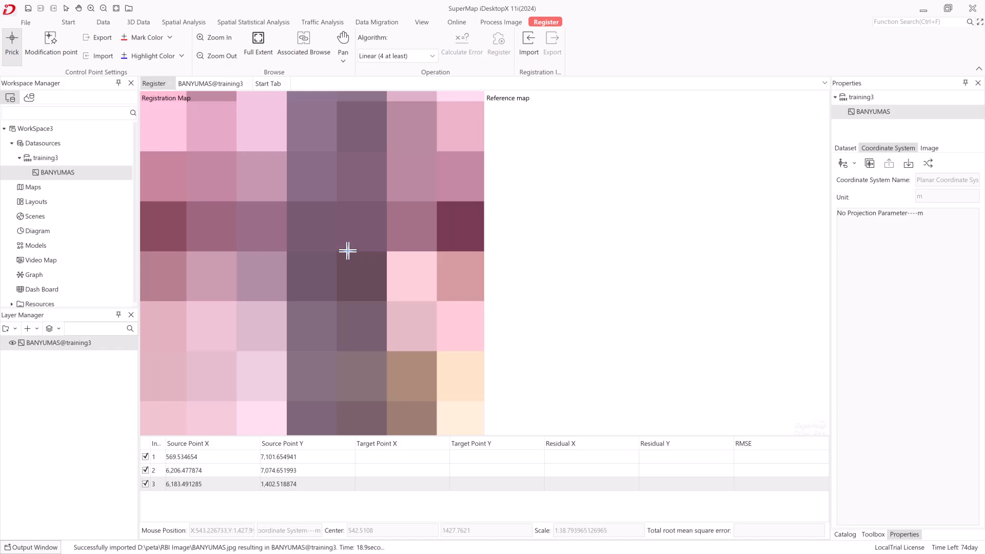
scroll(339, 234, down, 2)
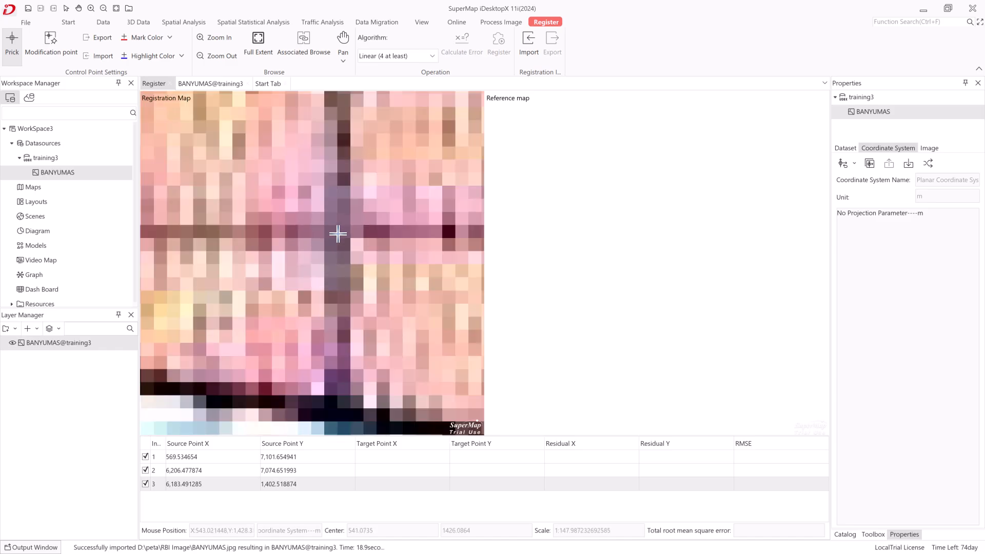
scroll(338, 233, down, 4)
scroll(338, 234, up, 8)
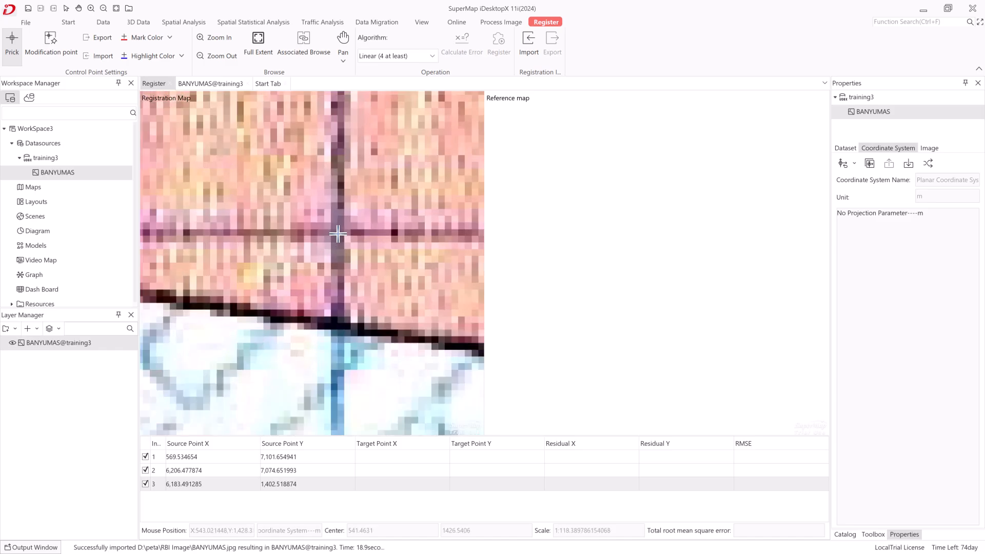
scroll(338, 234, up, 3)
click(338, 234)
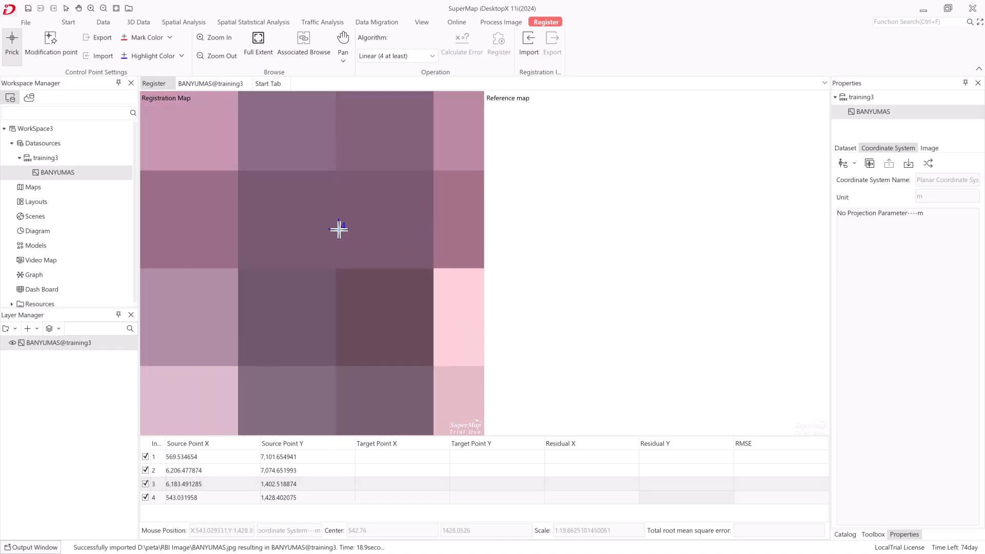
Step: Set the first control point's target coordinates to X 307818.04 and Y 9169674.26
scroll(342, 263, down, 1)
scroll(342, 264, down, 5)
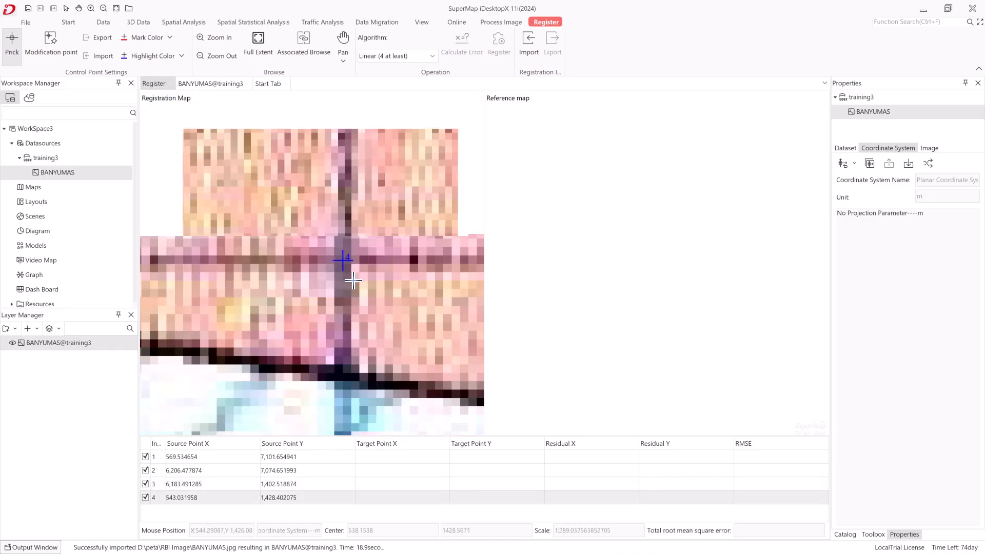
scroll(353, 279, down, 3)
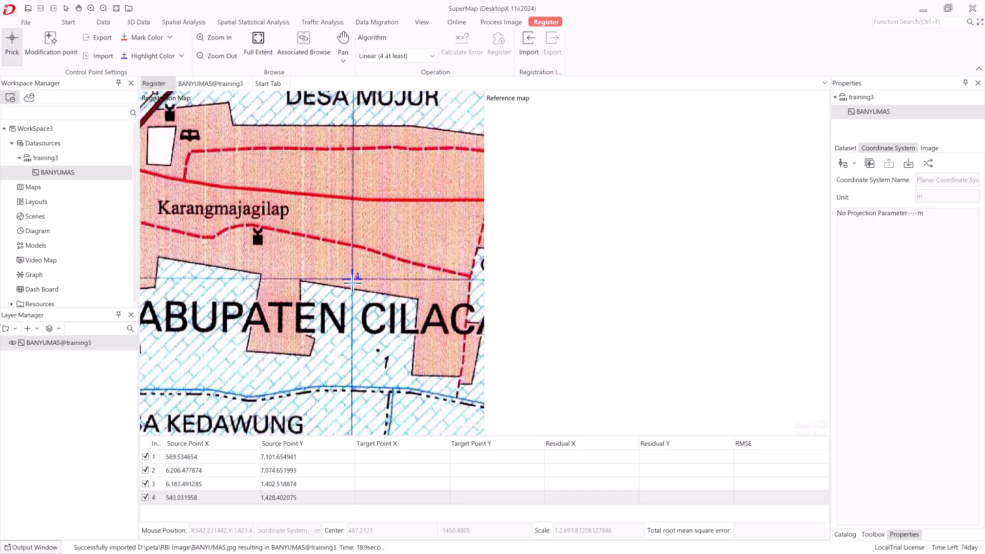
scroll(352, 282, down, 1)
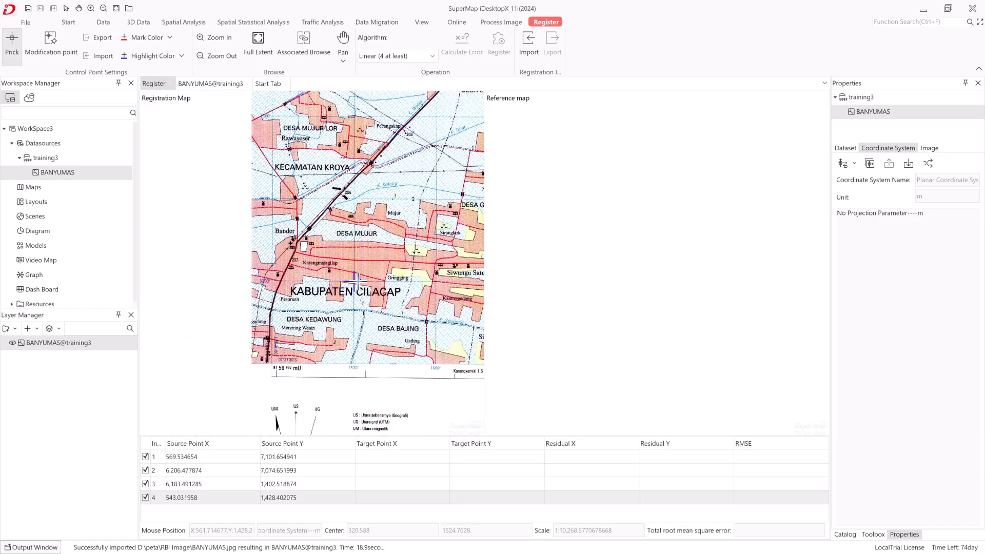
scroll(388, 268, down, 2)
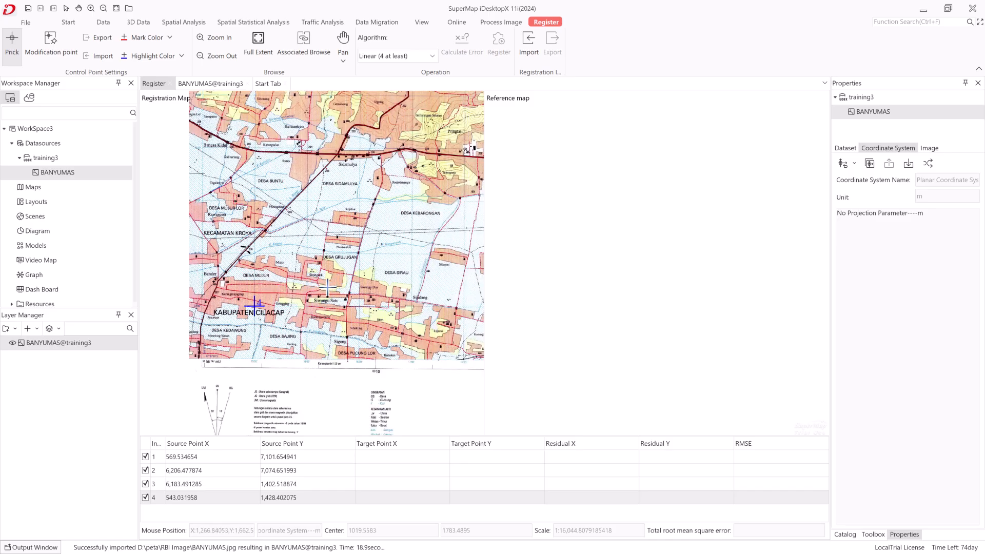
scroll(295, 304, down, 2)
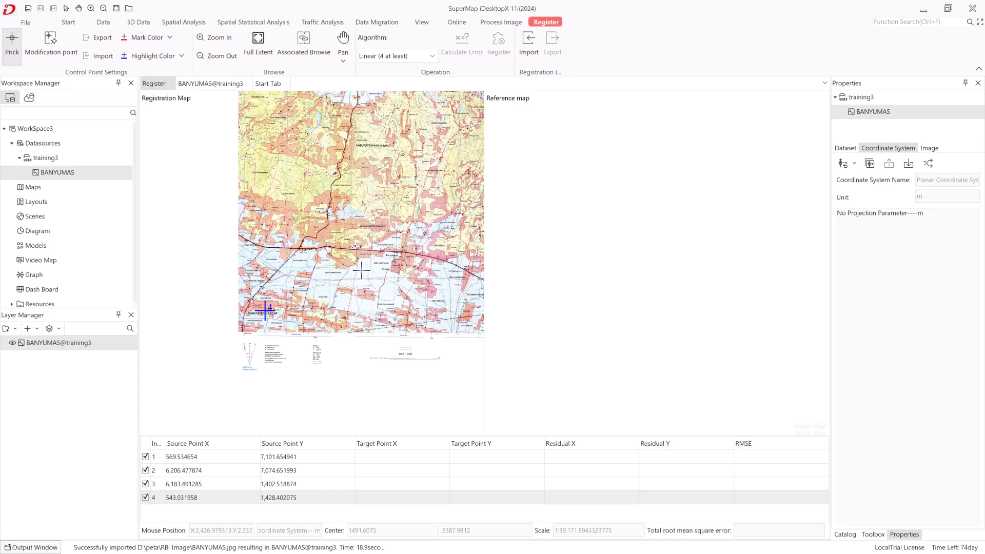
drag(384, 262, 314, 300)
scroll(331, 294, down, 2)
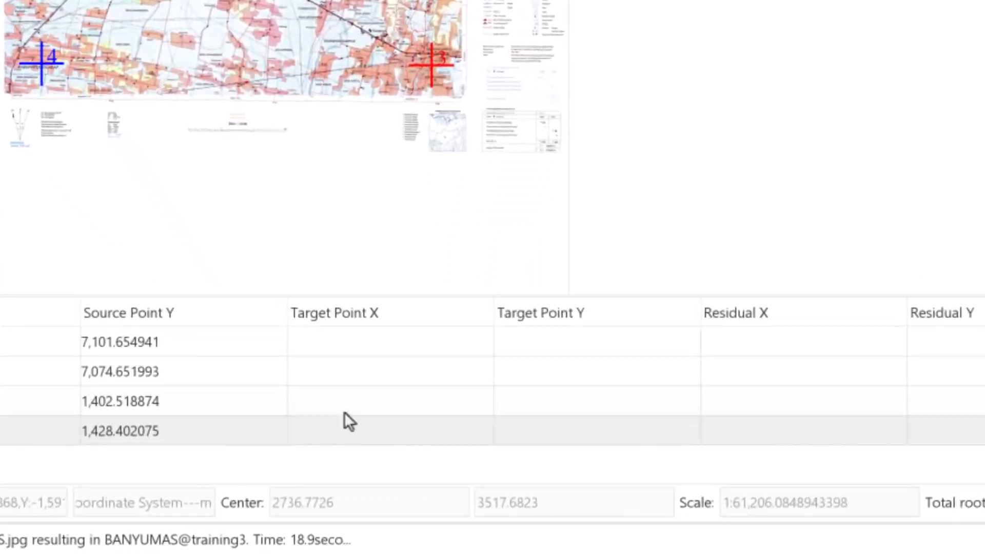
click(389, 341)
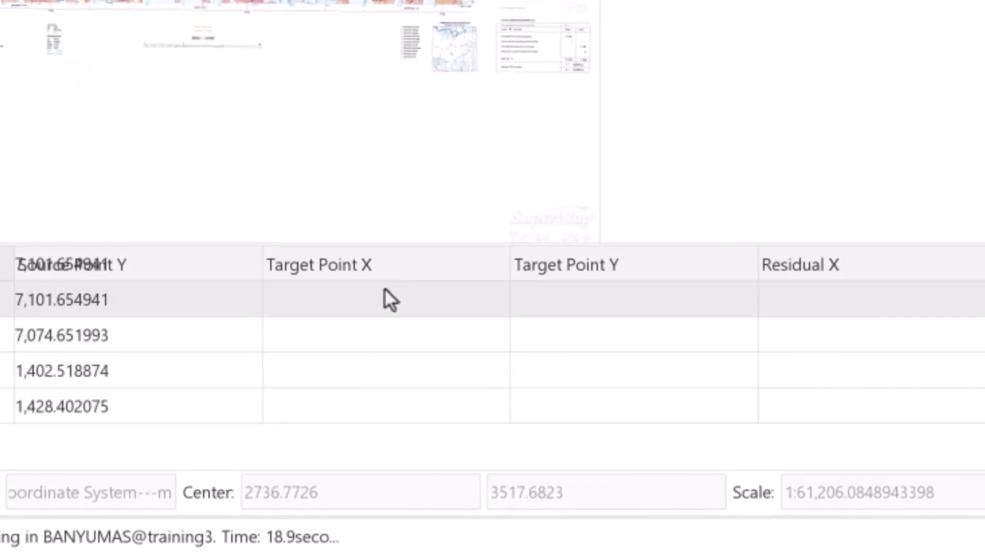
double_click(388, 341)
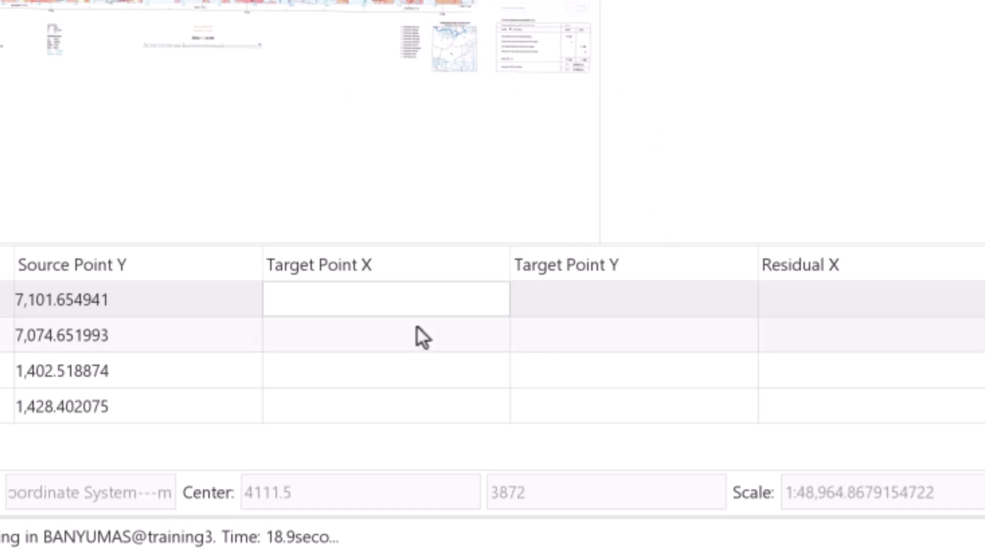
text(307818.04)
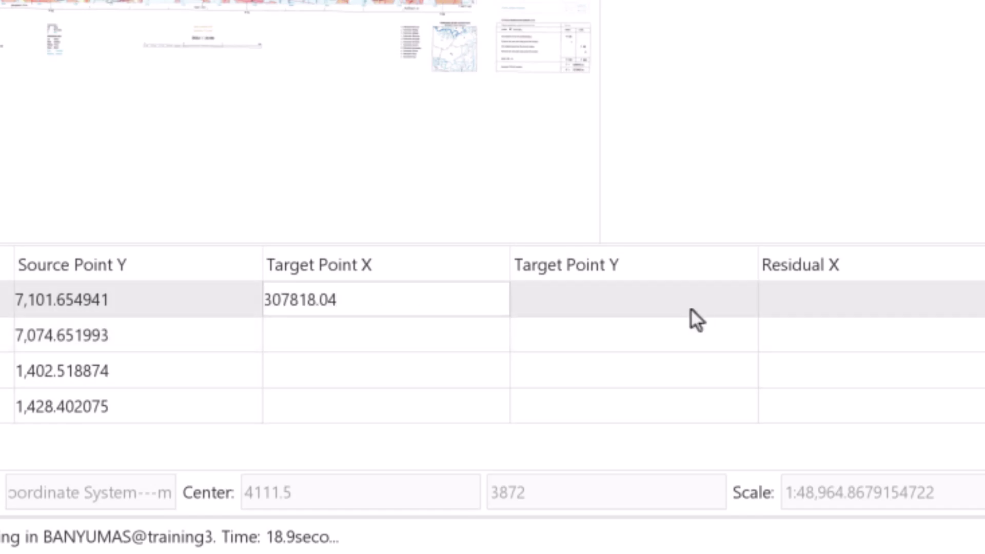
click(675, 298)
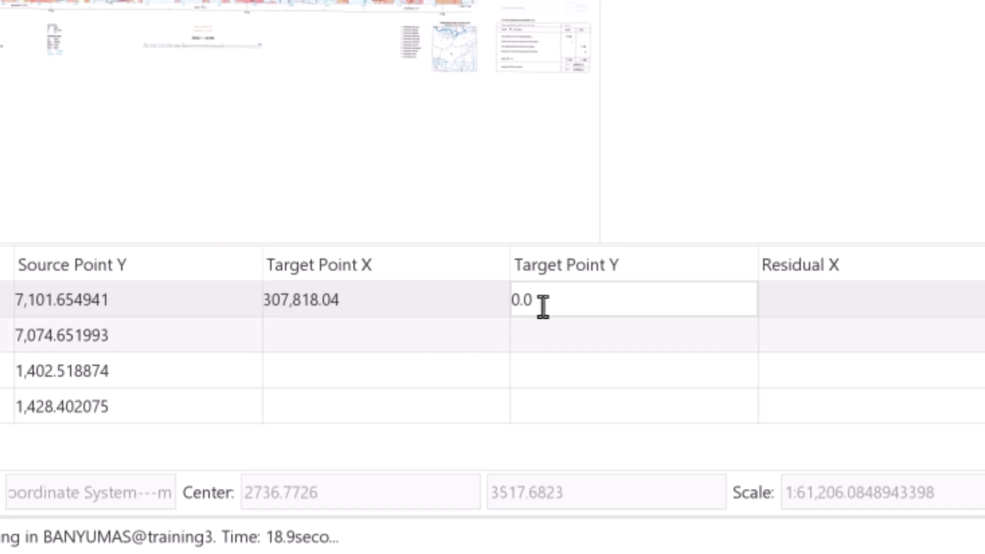
drag(549, 298, 479, 305)
text(9169674.26)
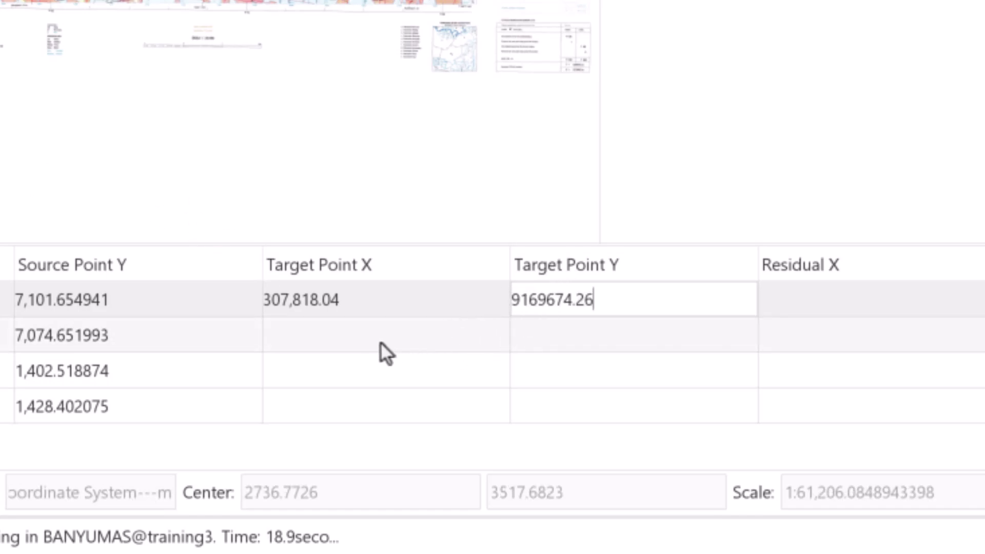
Step: Set the second control point's target coordinates to X 319775.20 and Y 9169720.29
click(371, 342)
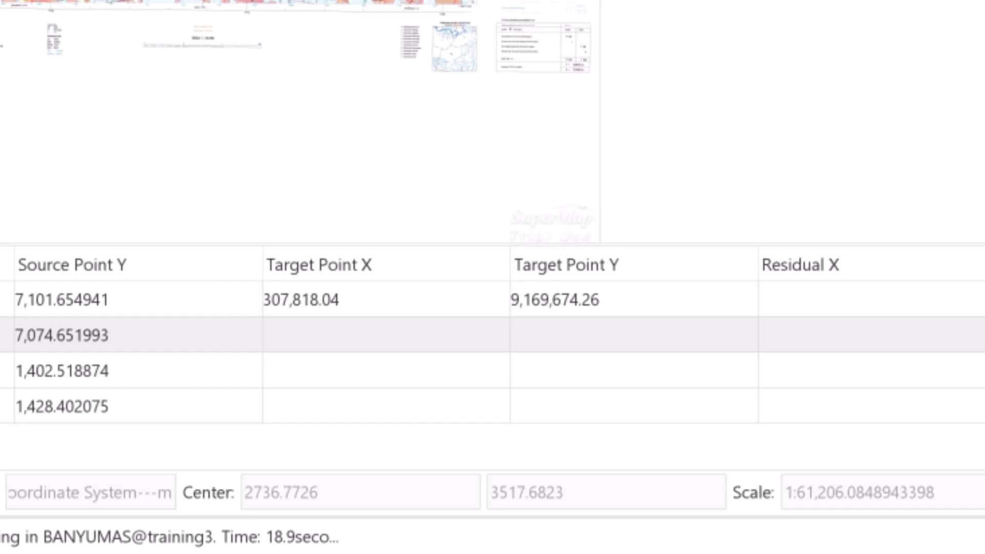
click(374, 331)
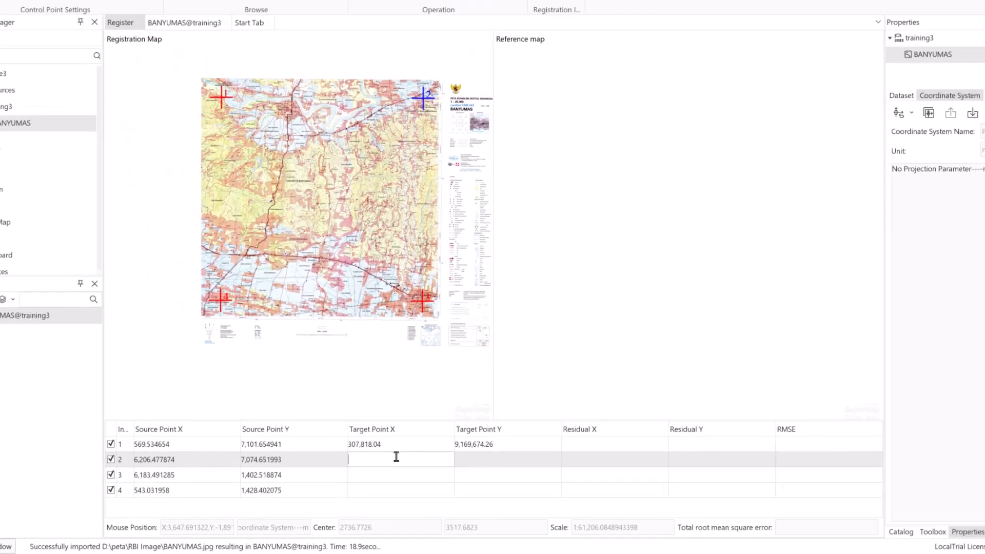
text(319775.20)
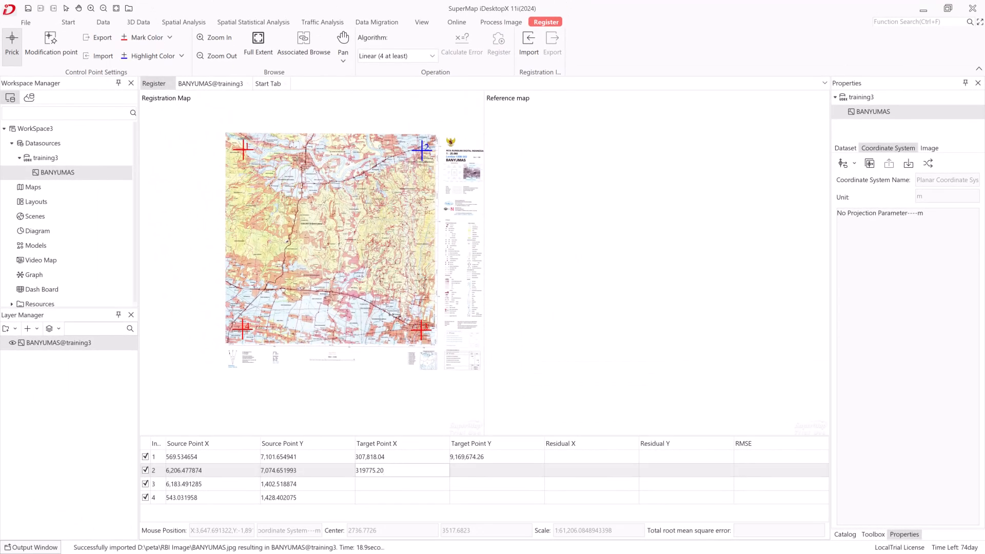
click(472, 476)
text(9169720.29)
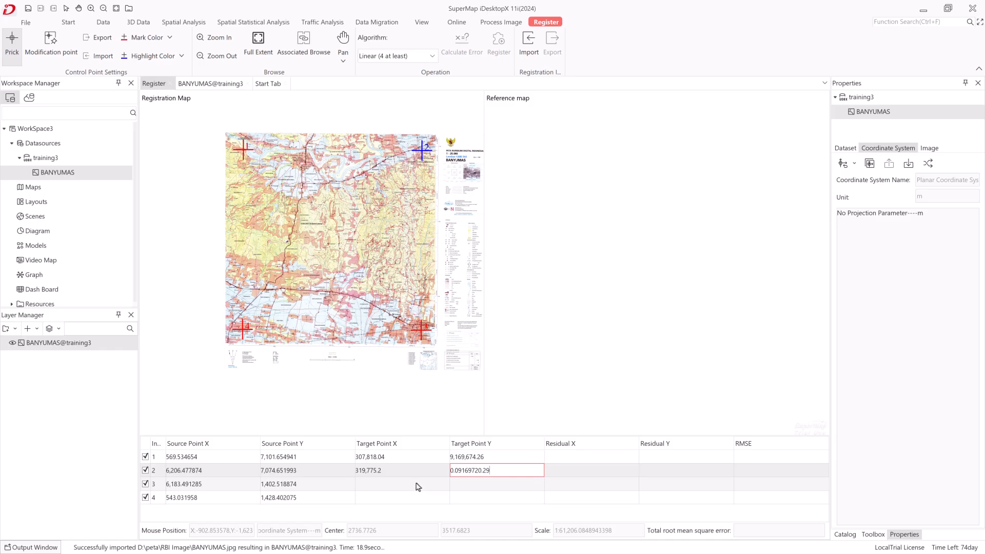
key(BackSpace)
Step: Set the third control point's target coordinates to X 319820.16 and Y 9157739.39
click(412, 488)
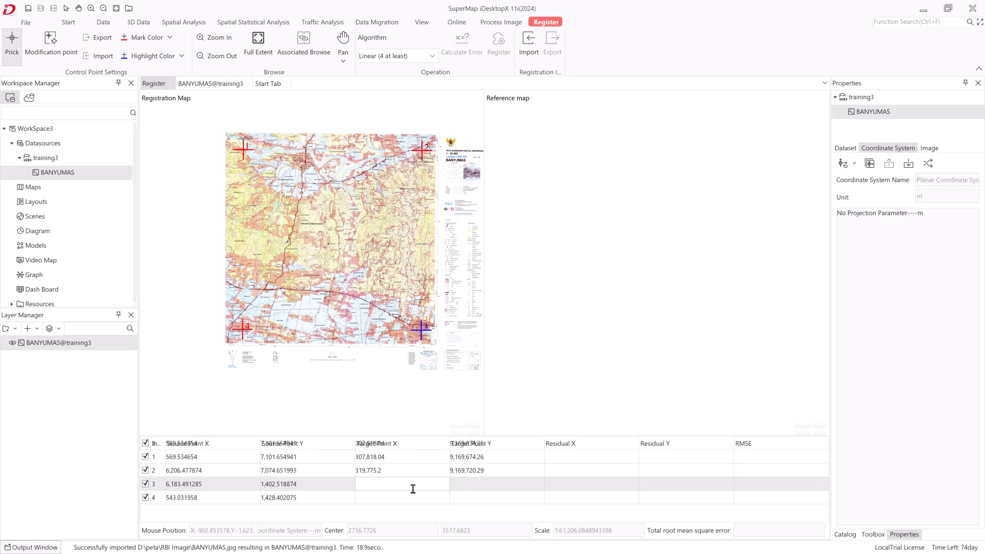
click(485, 486)
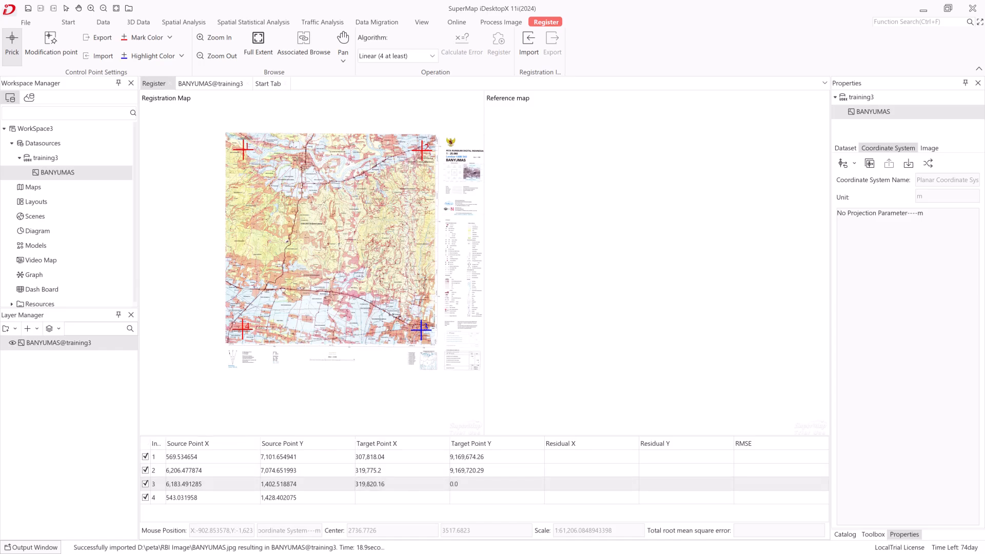
click(447, 484)
text(9157739.39)
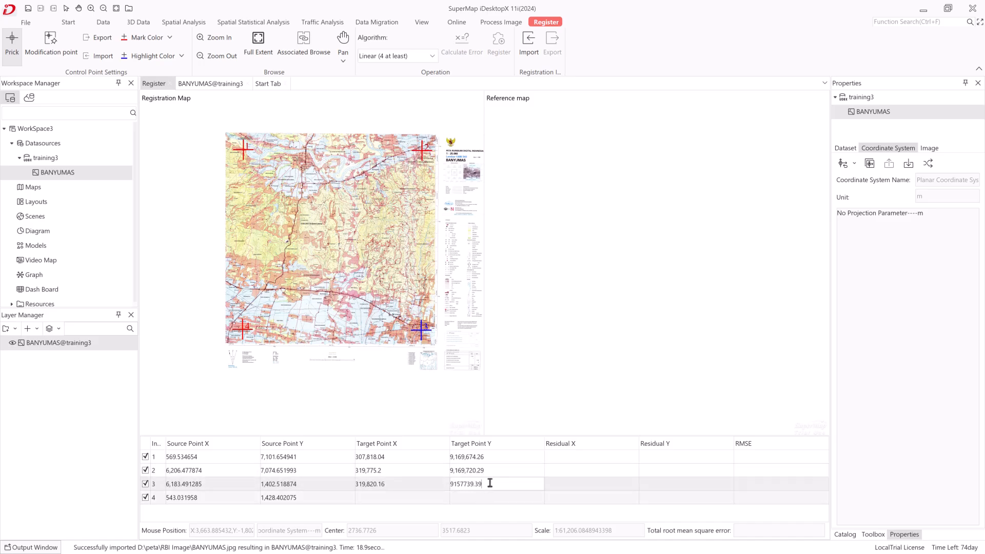
Step: Set the fourth control point's target coordinates to X 307865.99 and Y 9157692.71
click(426, 500)
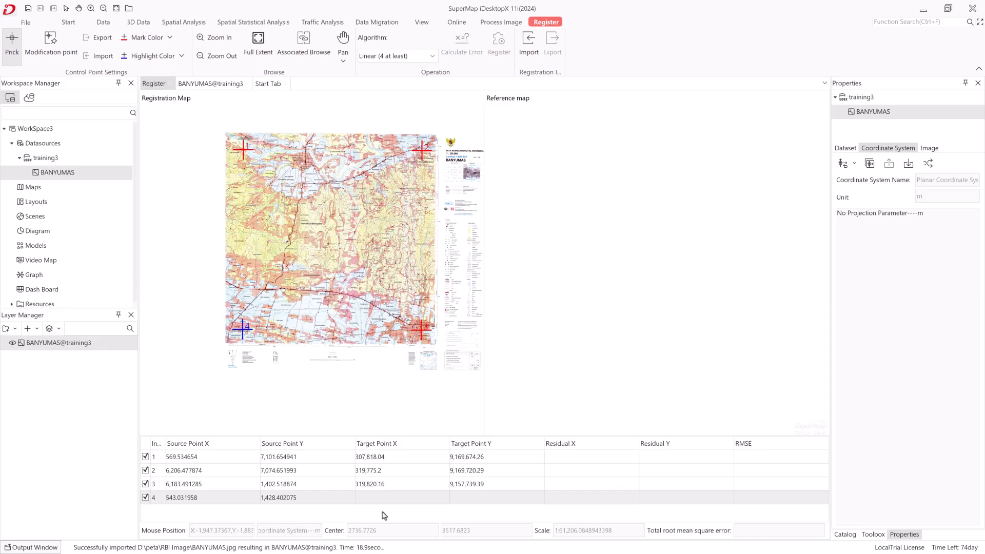
double_click(391, 499)
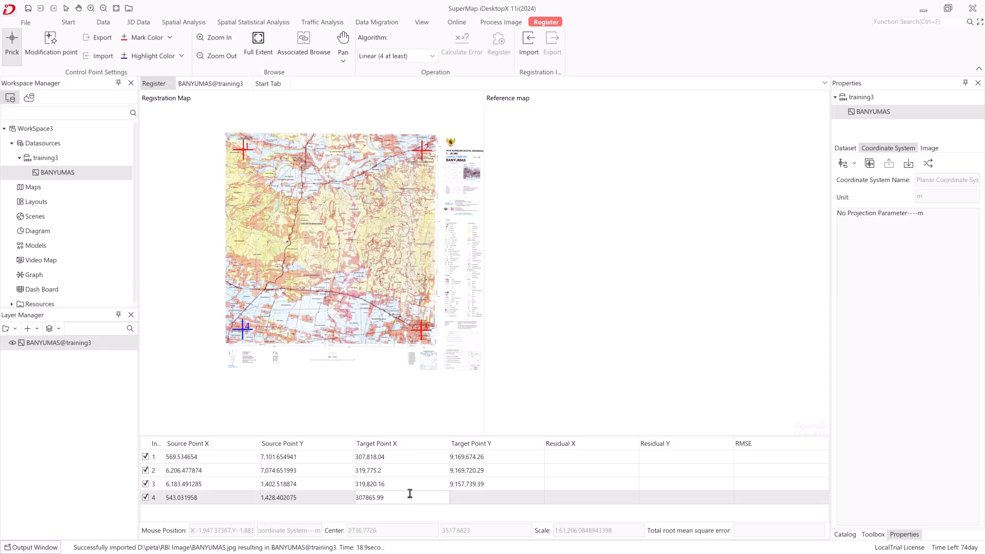
click(482, 489)
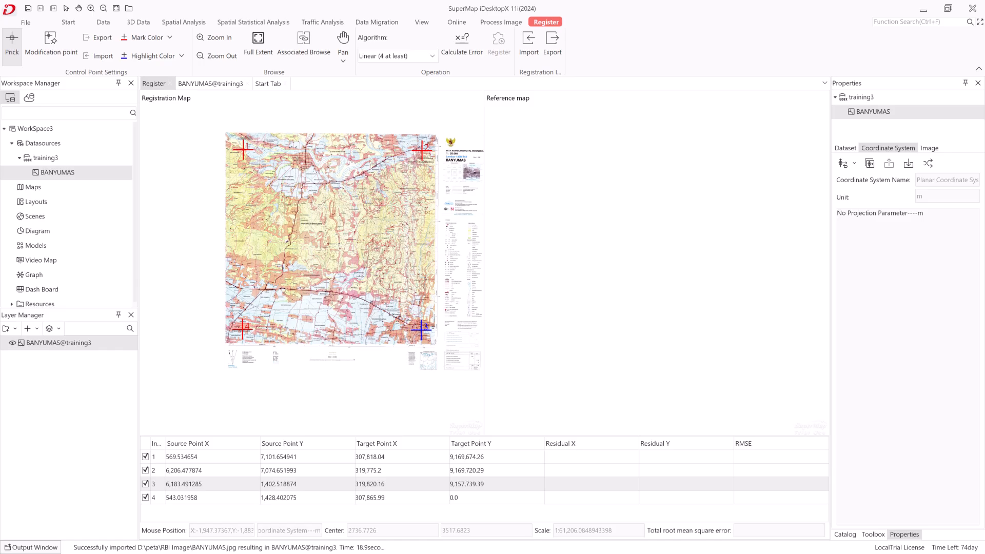
click(463, 501)
click(459, 498)
text(9,157,692.71)
click(478, 487)
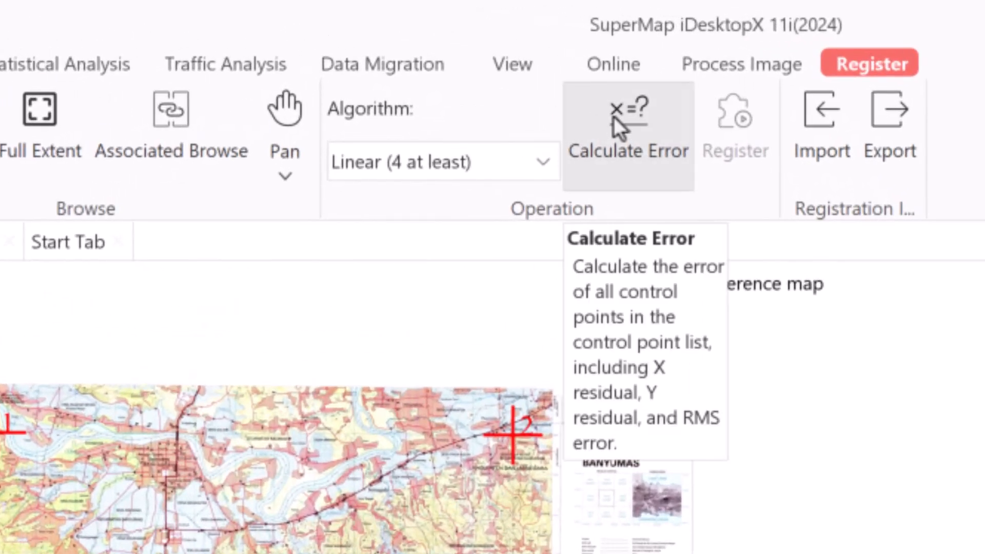
Step: Calculate the control point errors with the Linear algorithm and register the BANYUMAS image, saving it in training3 as BANYUMAS_adjust
click(614, 119)
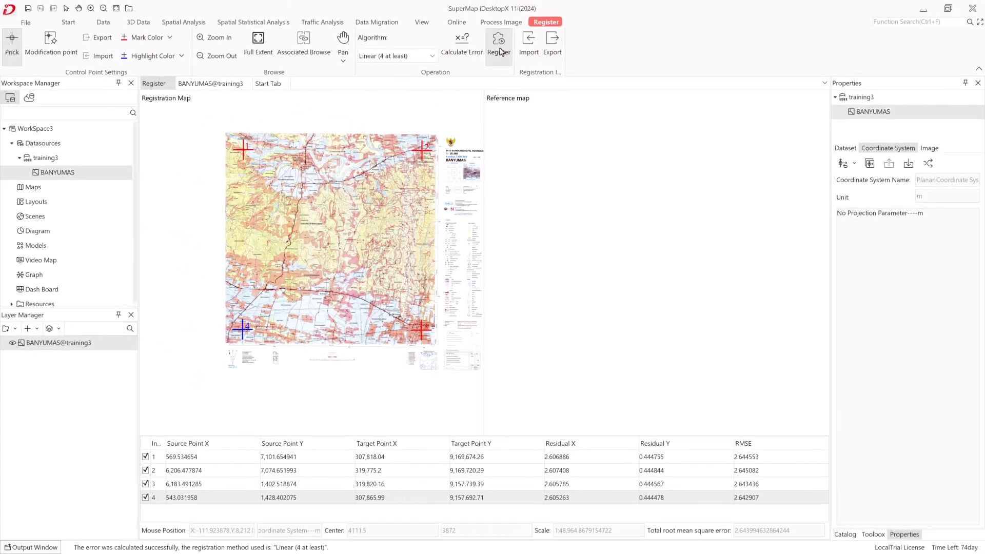
click(499, 46)
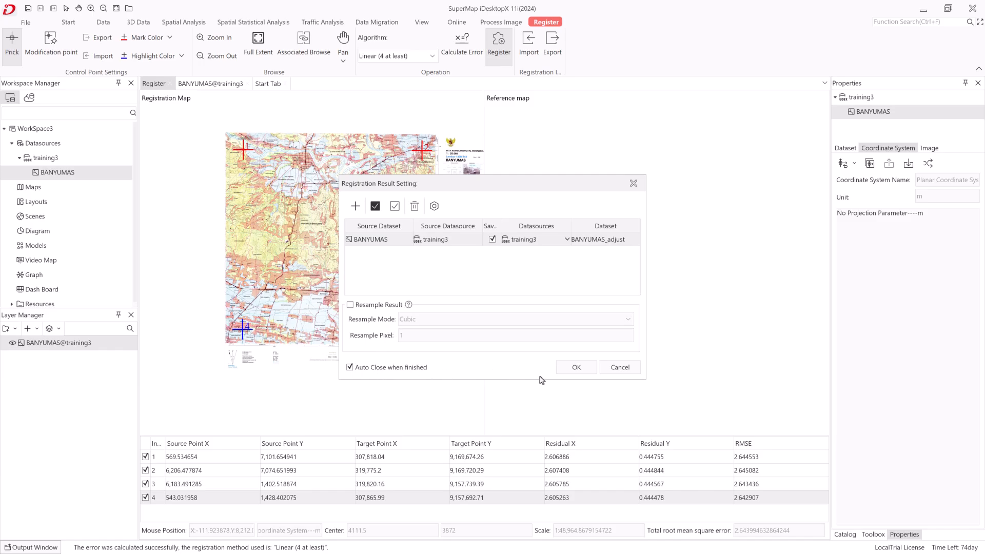
click(573, 375)
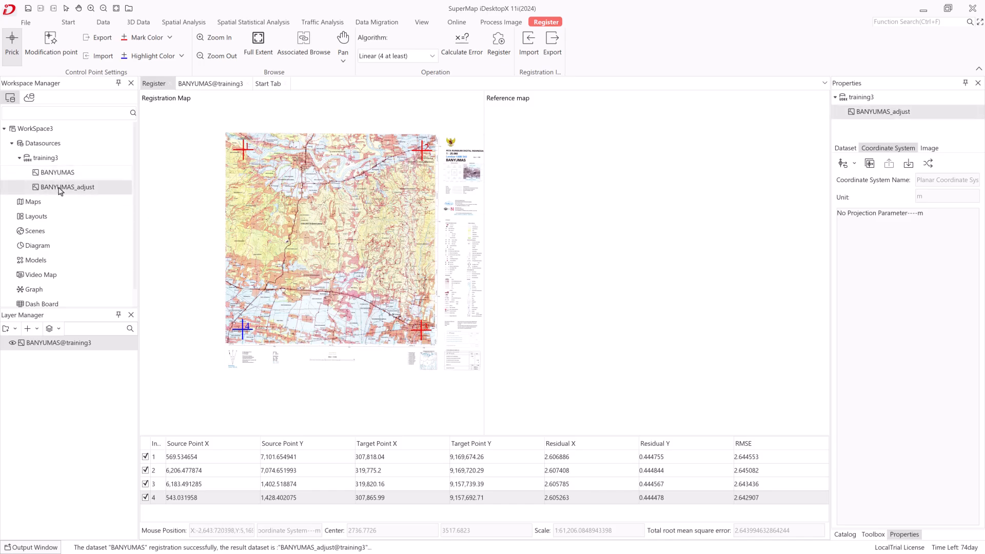
Step: Add the BANYUMAS_adjust dataset to a new map, creating an image pyramid with the Average calculation mode
click(68, 22)
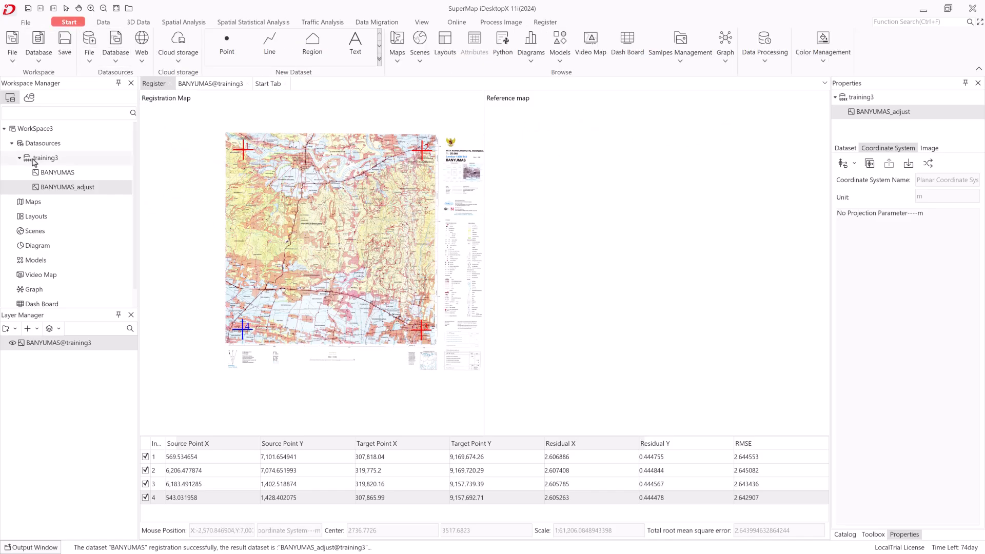
click(546, 22)
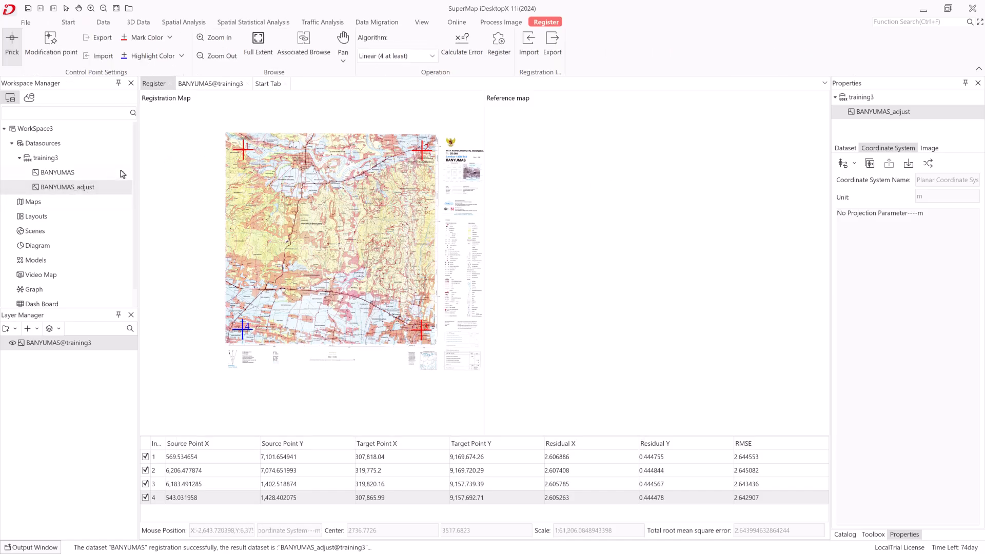
right_click(81, 189)
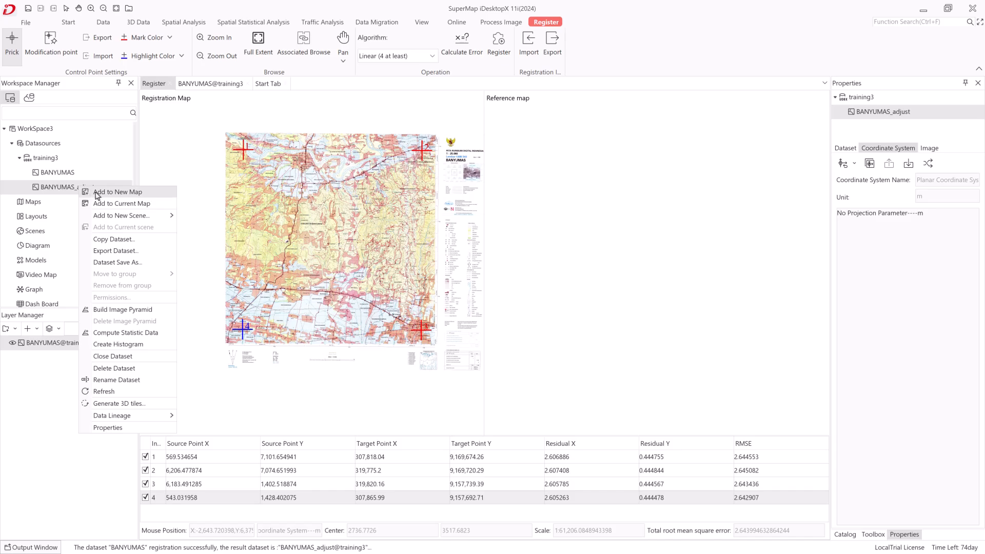
click(97, 193)
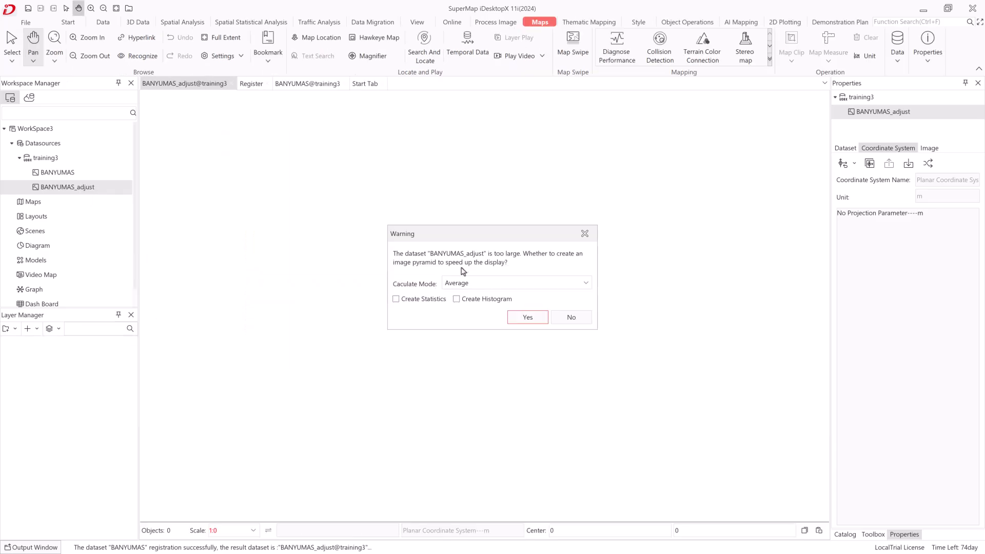
click(530, 283)
click(531, 283)
click(525, 318)
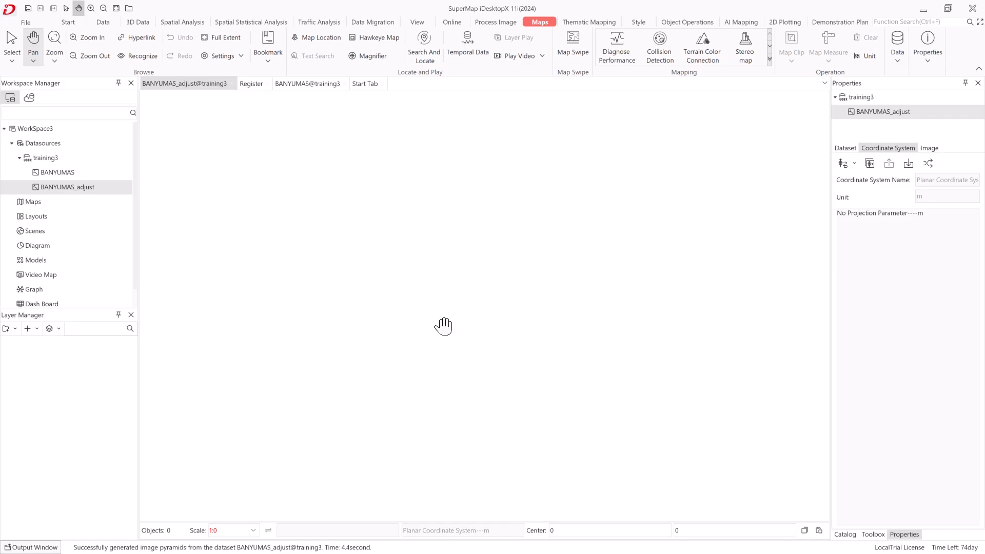
Step: Examine the registered BANYUMAS_adjust map and its centre coordinates at several places across the sheet
drag(525, 448, 496, 408)
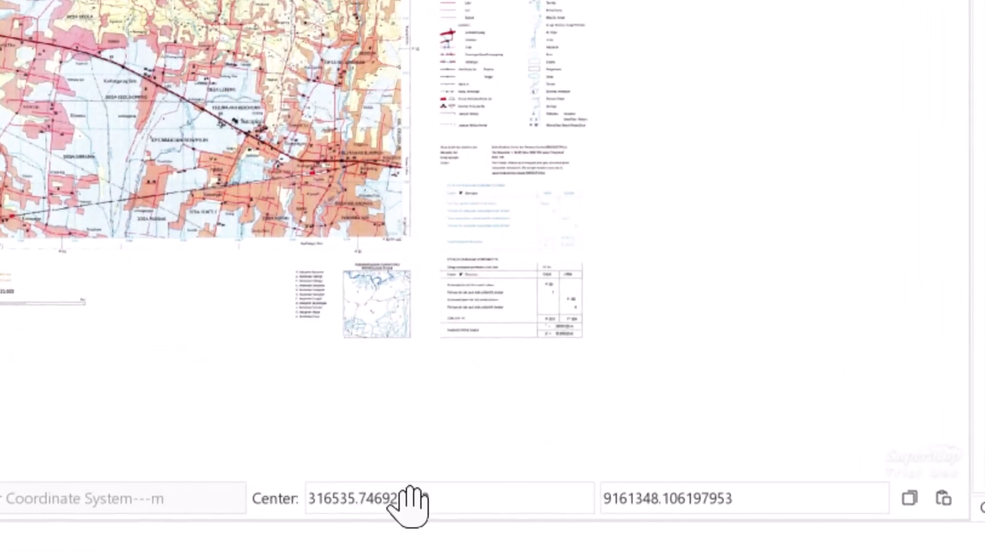
scroll(180, 90, up, 3)
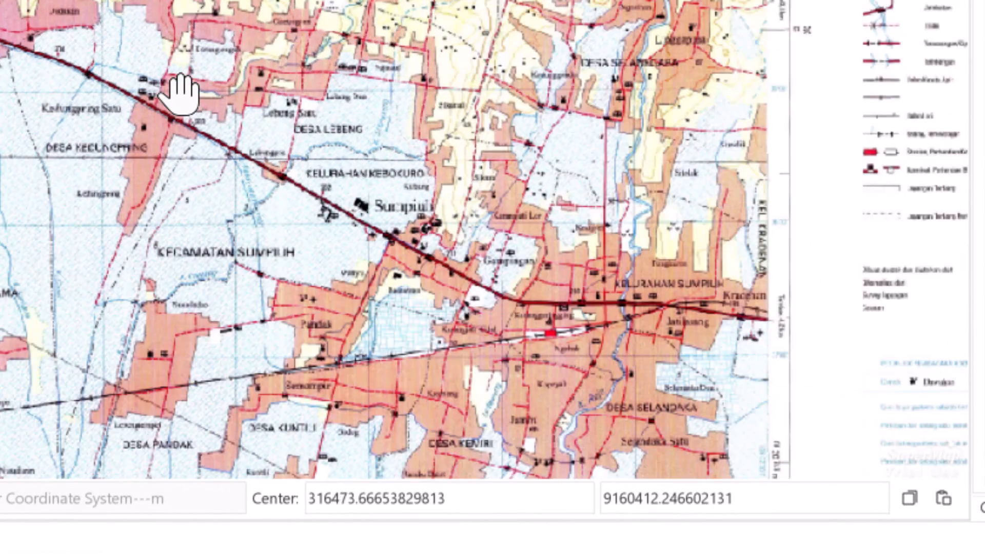
drag(404, 377, 514, 469)
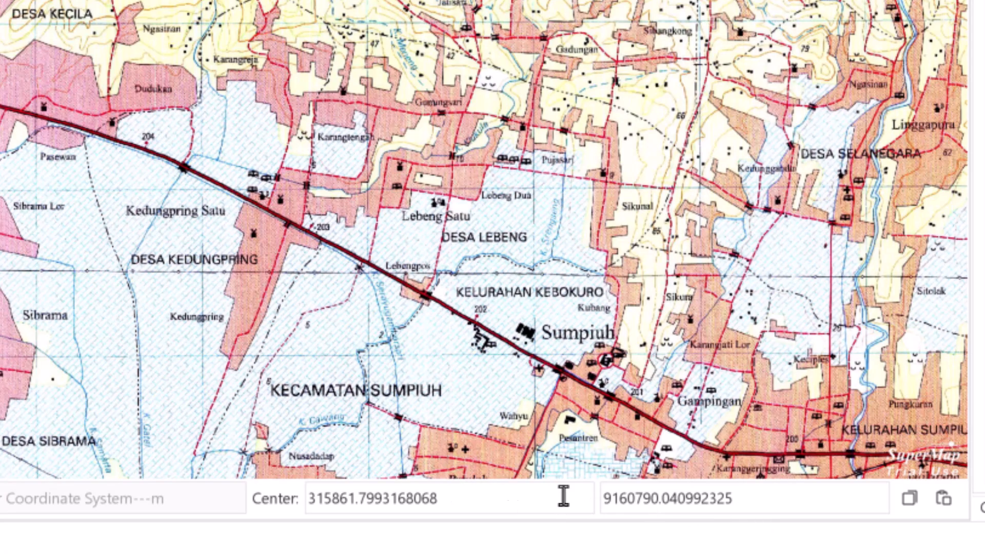
drag(151, 0, 410, 135)
drag(0, 0, 198, 70)
drag(439, 352, 569, 472)
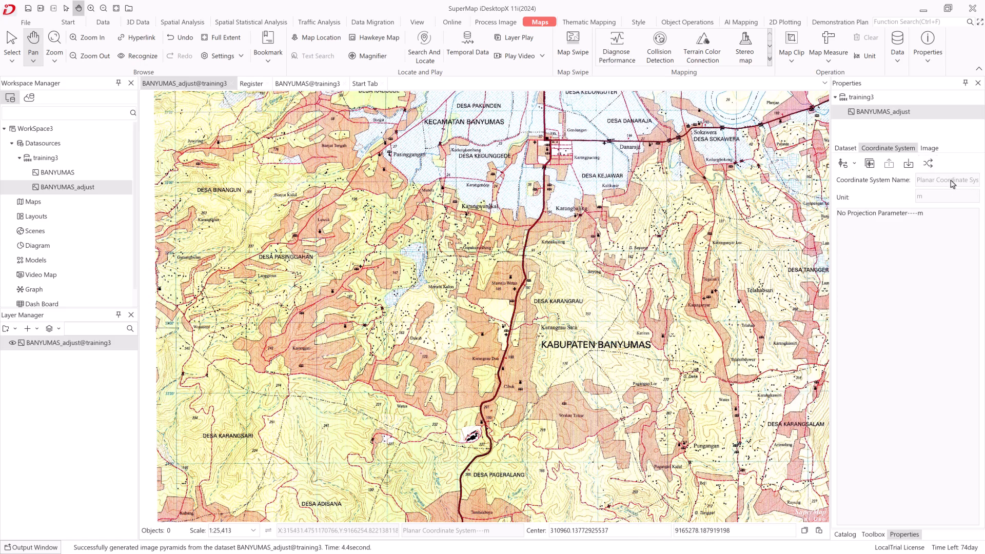
Step: Assign the projected coordinate system UTM Zone 49, Southern Hemisphere (WGS 1984) to the BANYUMAS_adjust dataset
click(854, 164)
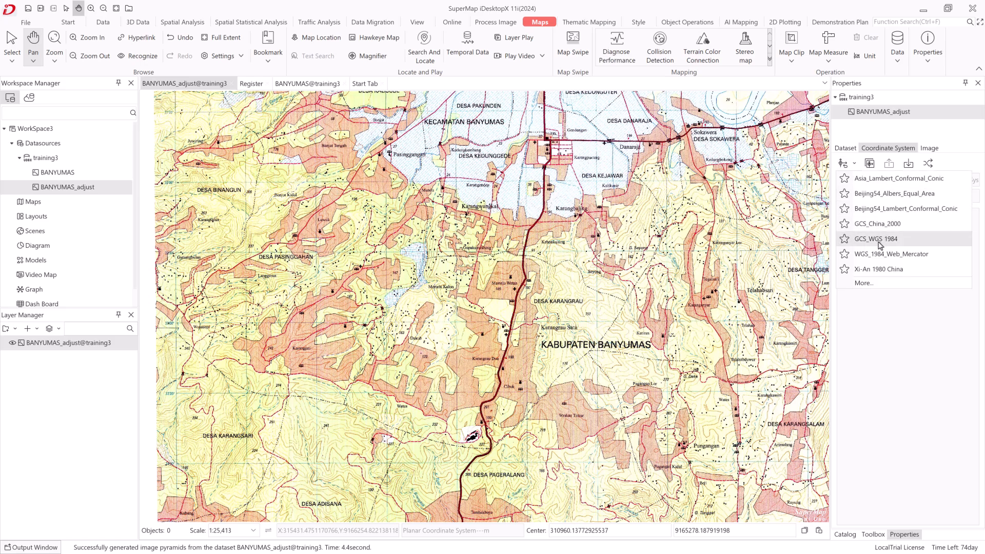
click(871, 154)
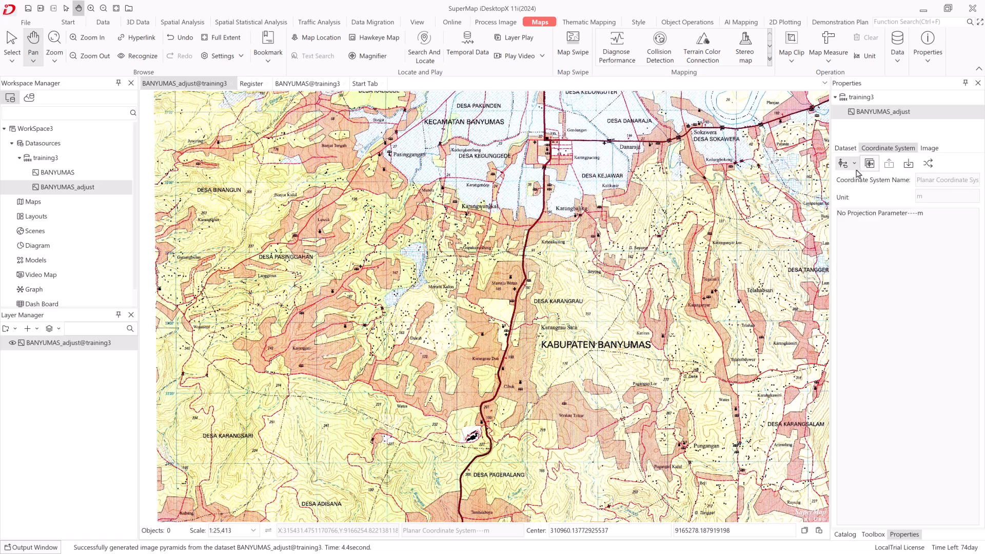
click(854, 165)
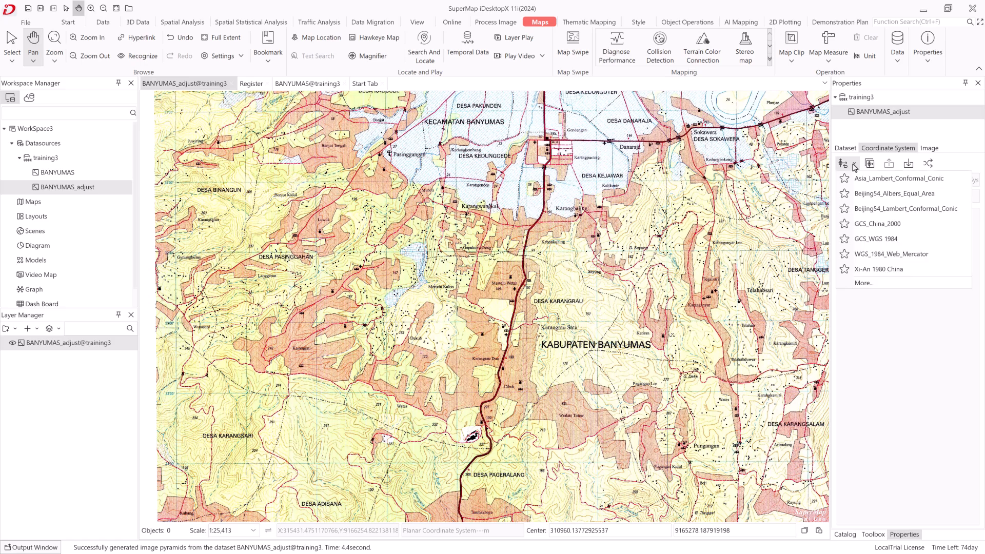
click(878, 285)
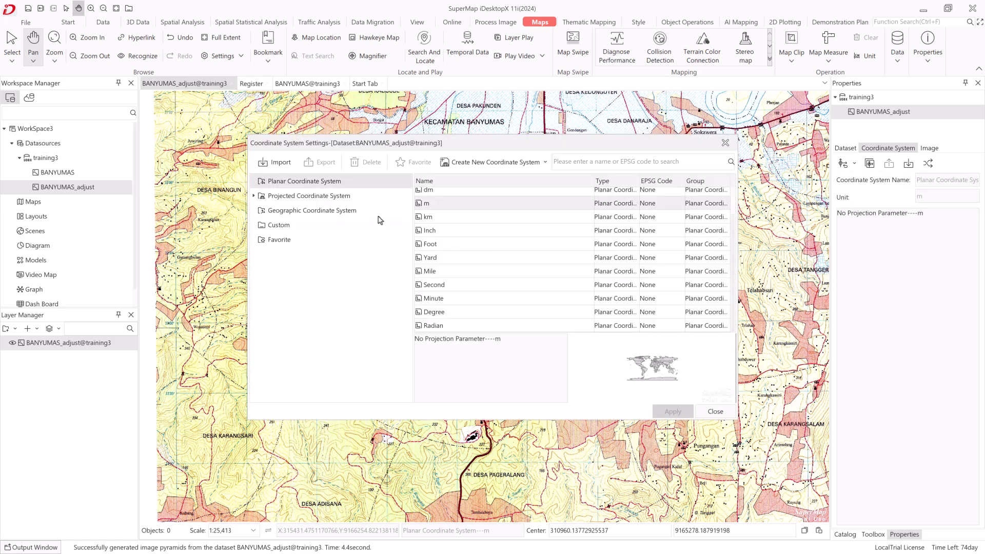
click(313, 198)
click(253, 197)
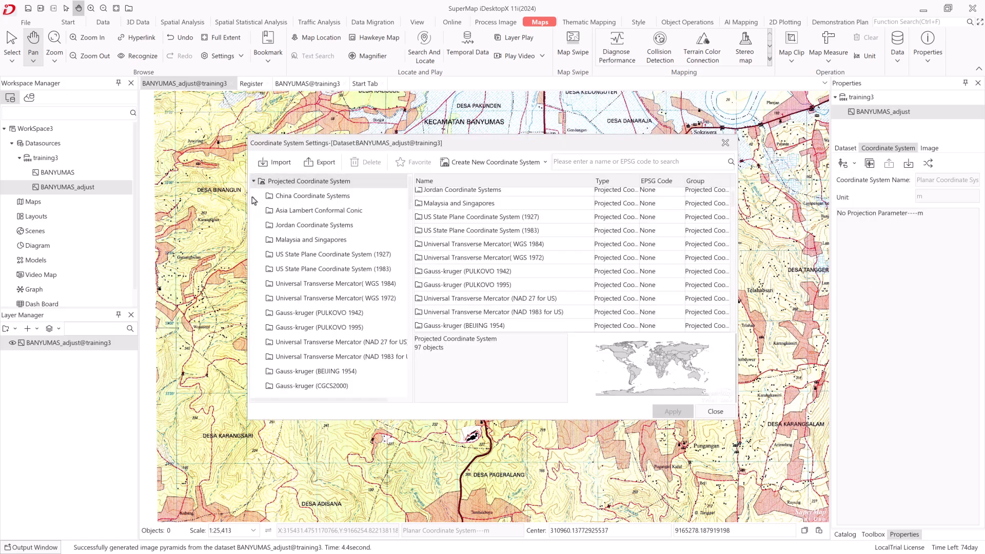
click(319, 285)
scroll(492, 248, down, 3)
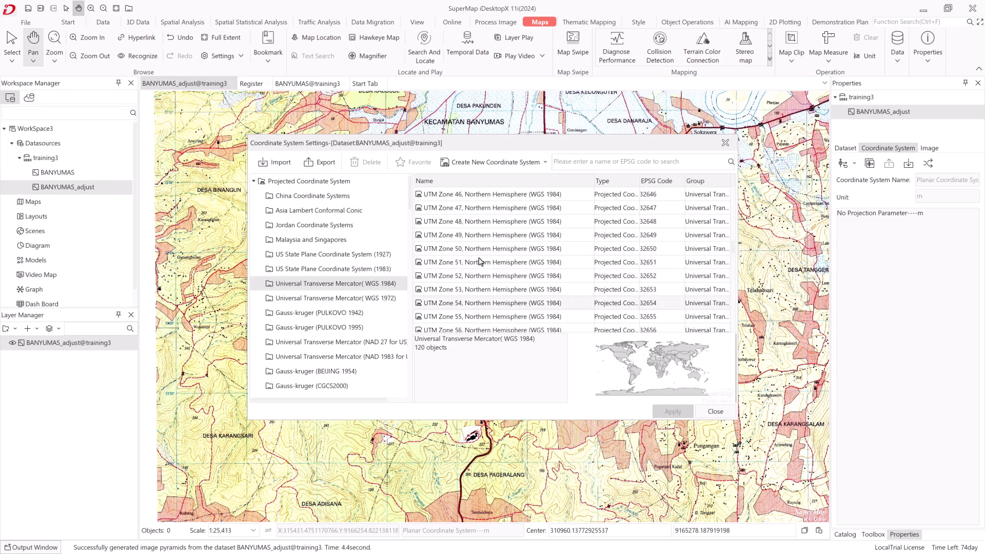
scroll(480, 266, down, 9)
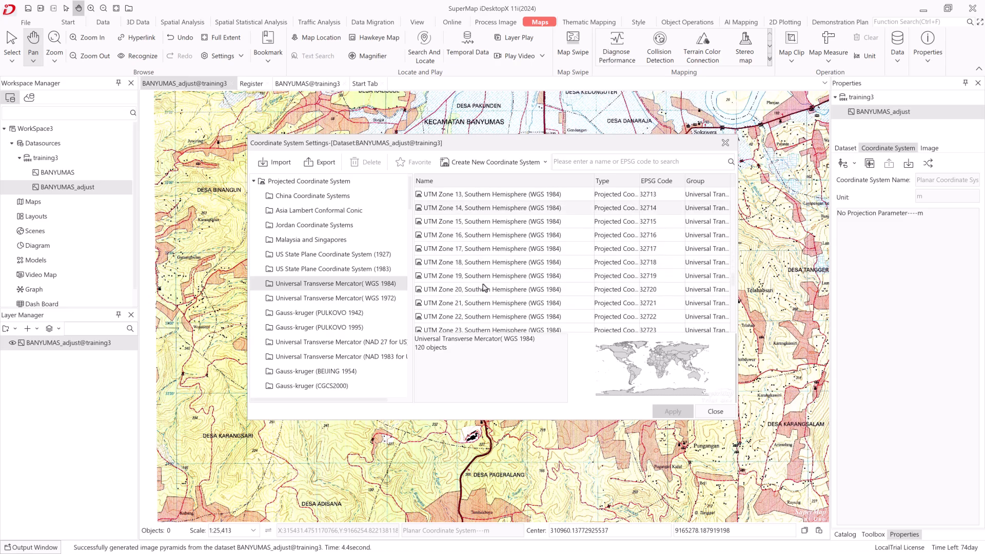
scroll(484, 288, down, 2)
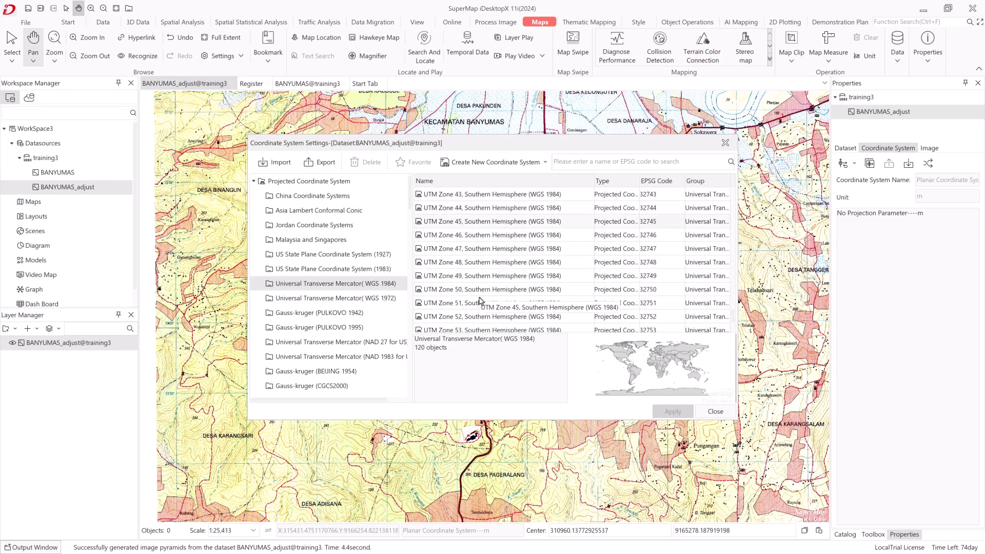
click(482, 277)
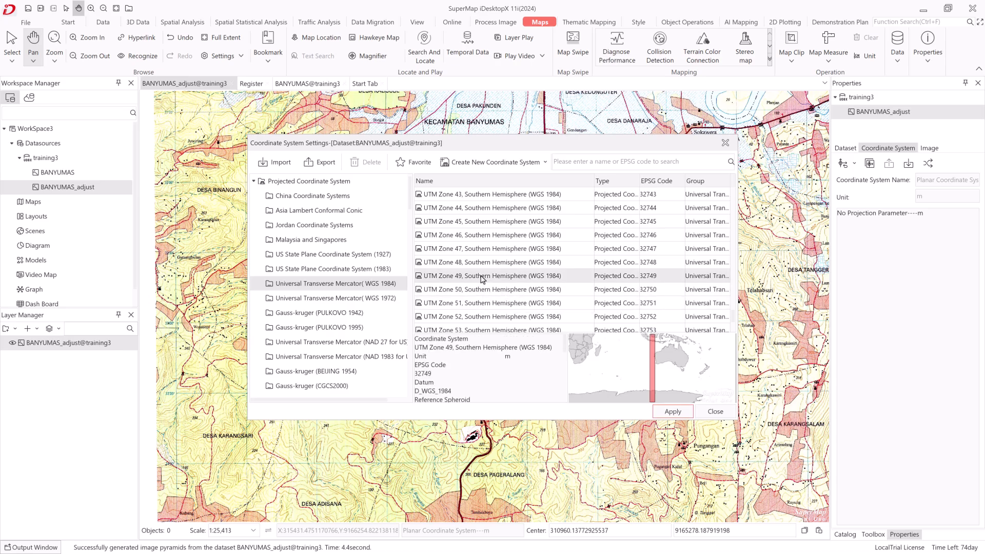
click(662, 412)
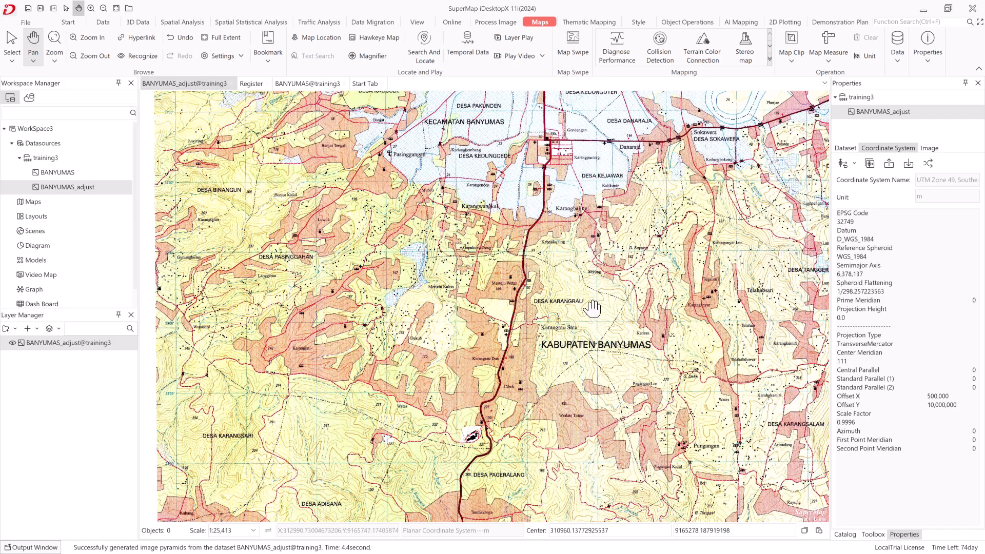
drag(521, 388, 564, 296)
drag(721, 268, 574, 352)
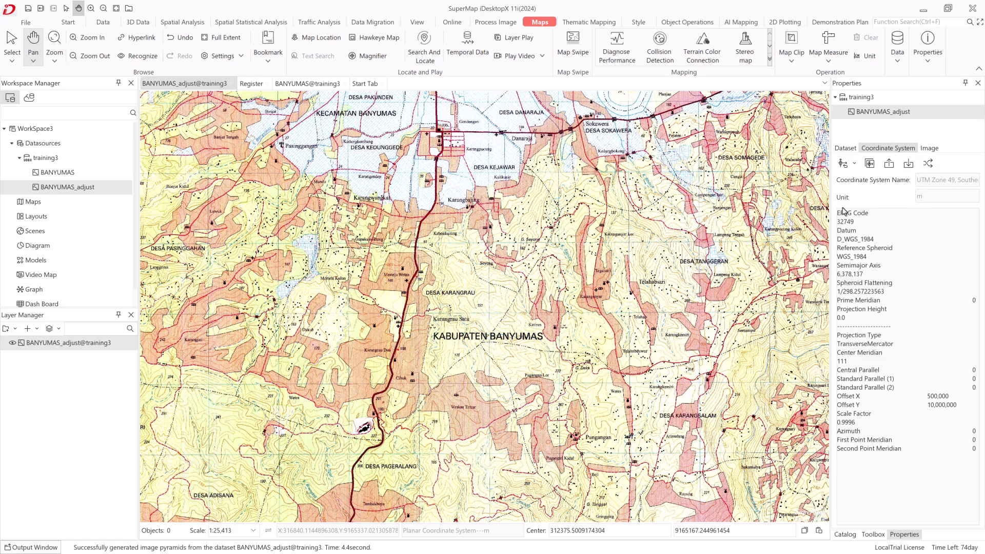
drag(354, 330, 516, 277)
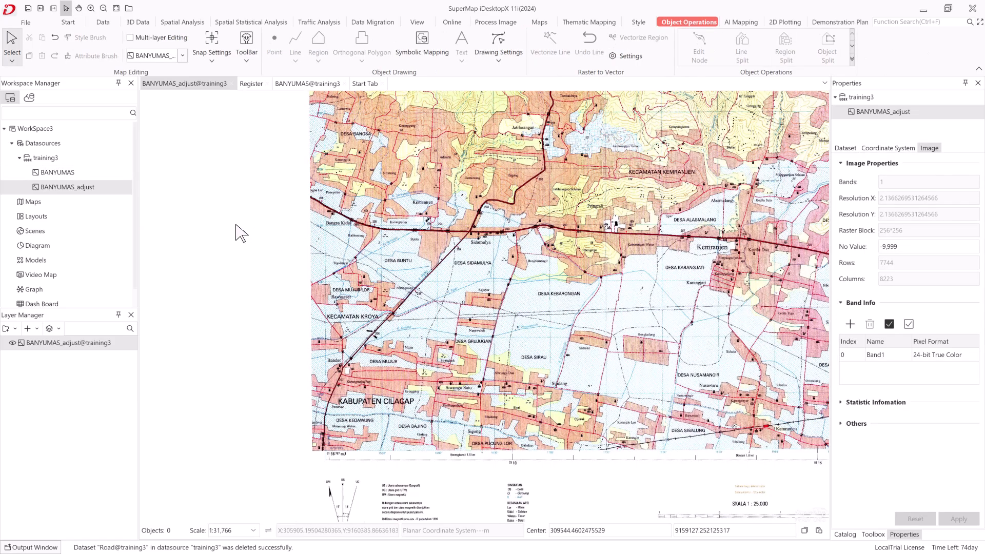
Step: Create a line dataset named Road in training3 with the projection UTM Zone 49, Southern Hemisphere (WGS 1984)
right_click(48, 161)
mouse_move(61, 170)
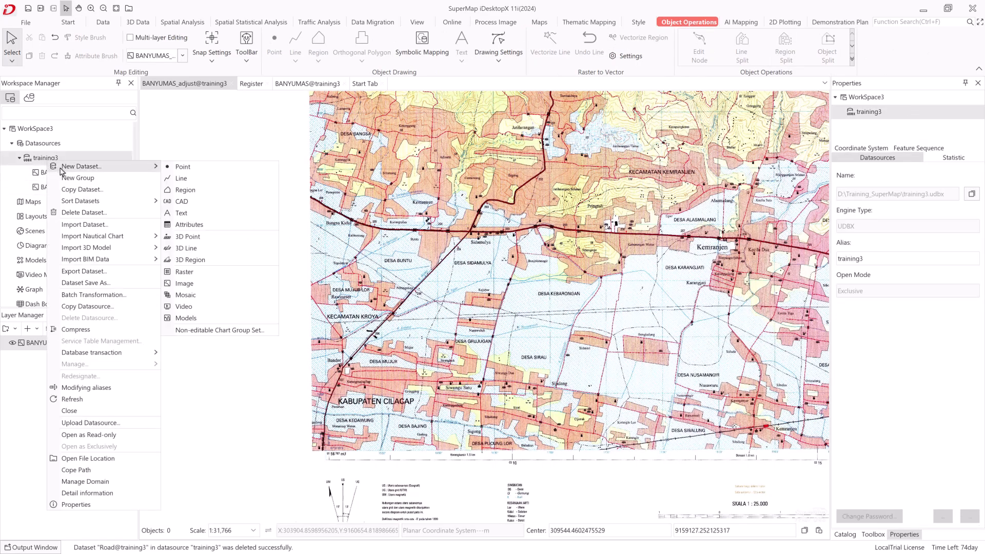
click(192, 180)
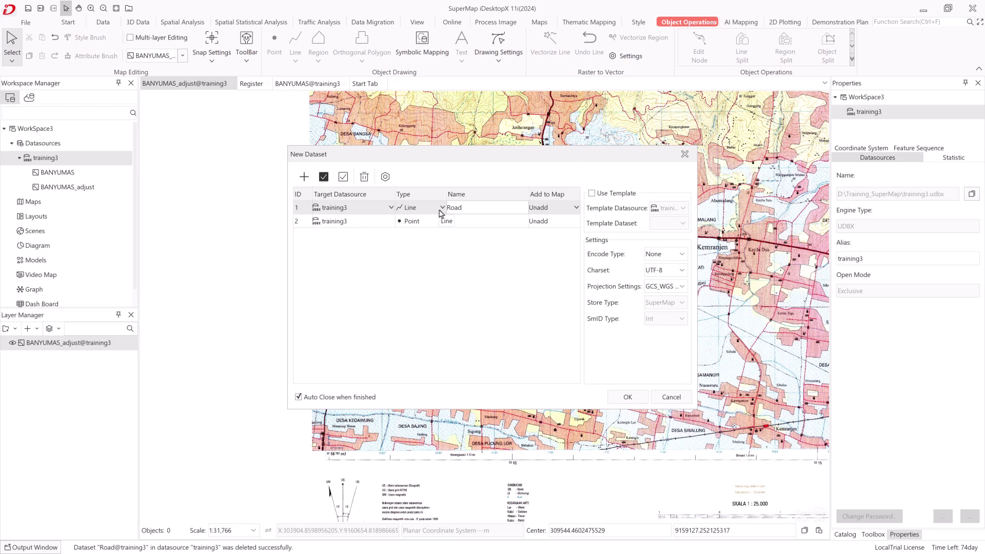
click(681, 288)
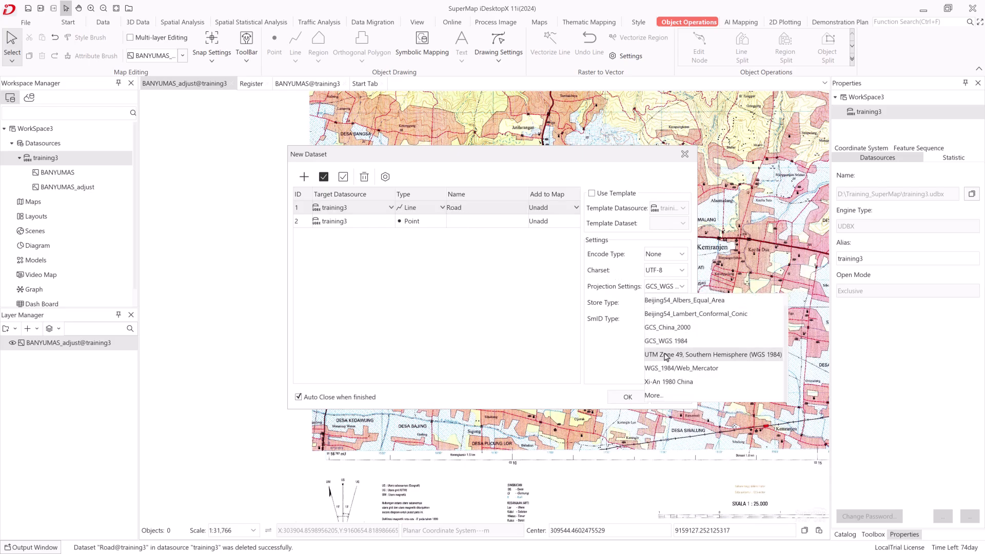
click(660, 396)
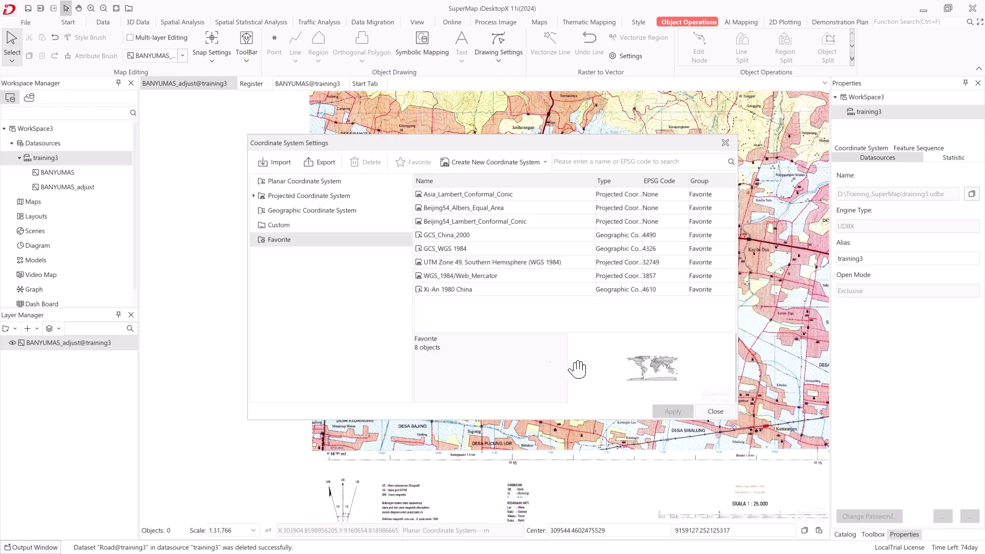
click(471, 263)
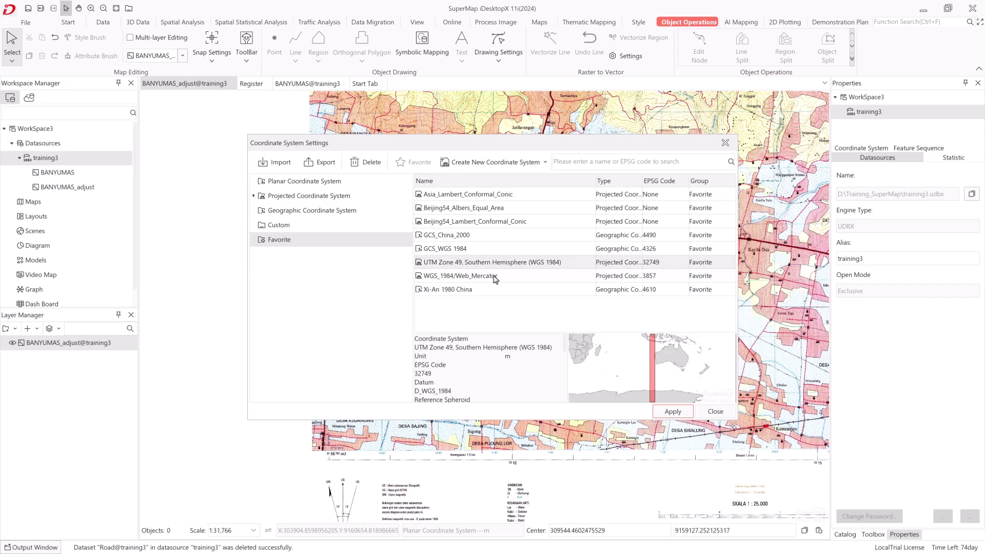
click(660, 413)
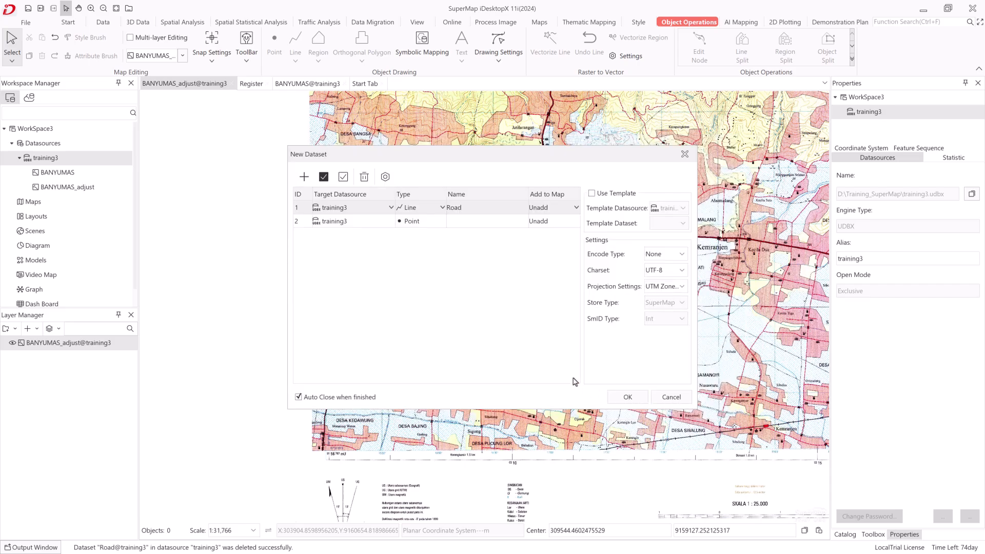
click(626, 399)
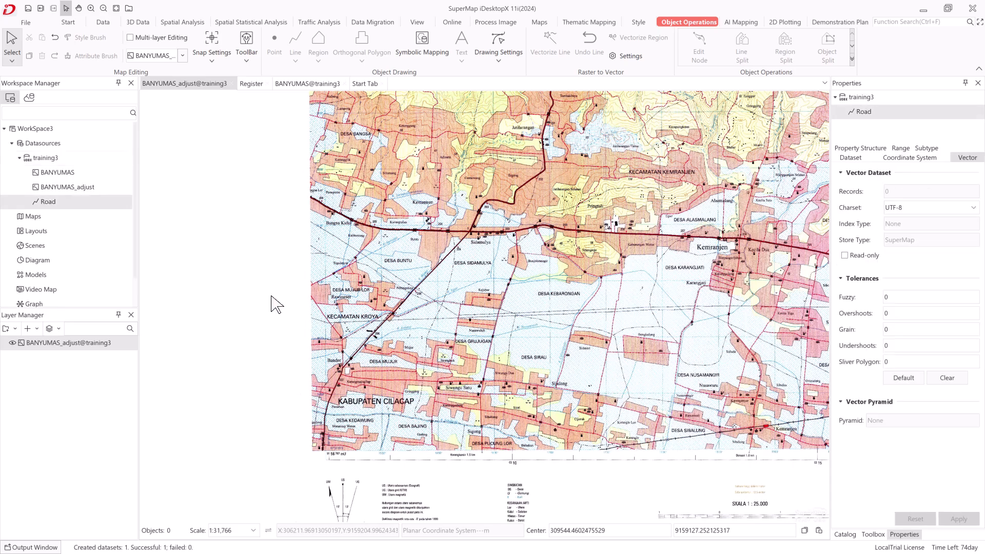
Step: Add the Road dataset to the current map and give its layer the Provincial Road (3) line style
drag(67, 206, 79, 377)
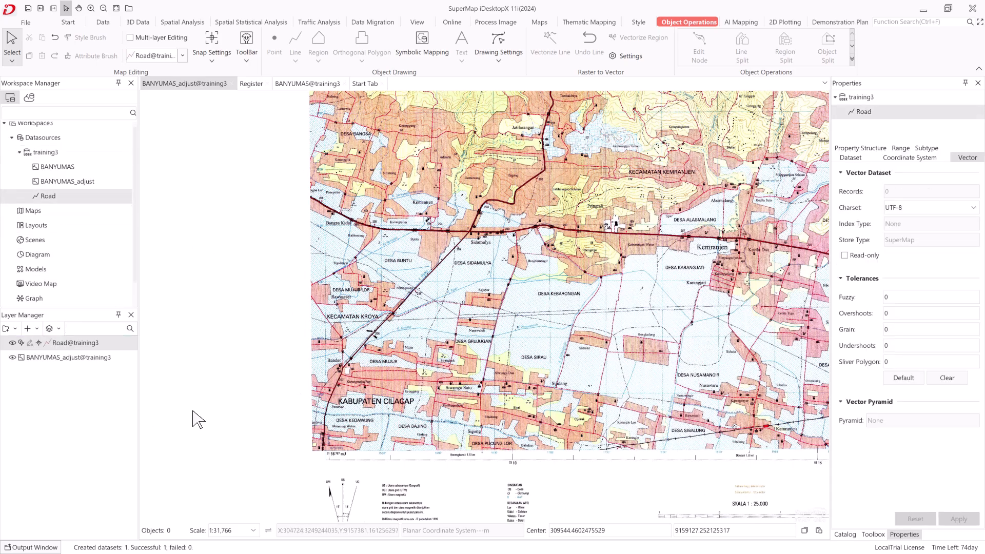
click(49, 344)
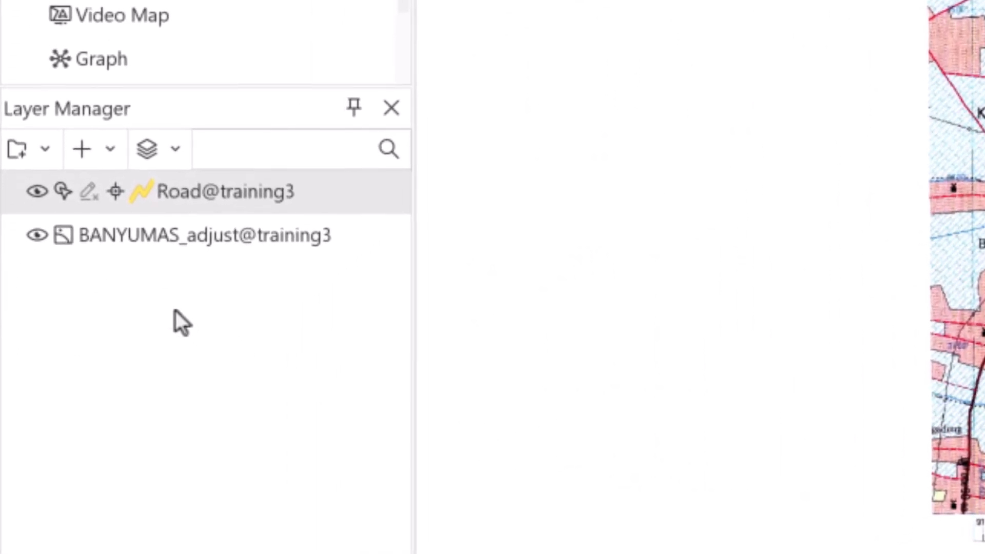
Step: Make the Road layer editable and trace the main road as a polyline from the map's southern edge past Merening Wetan to Pesuruan
click(90, 190)
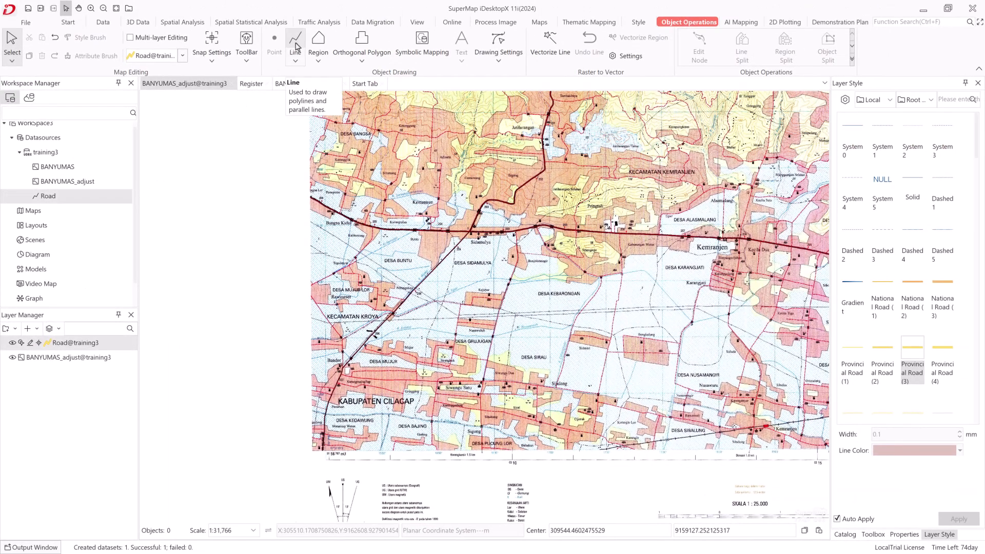
click(295, 62)
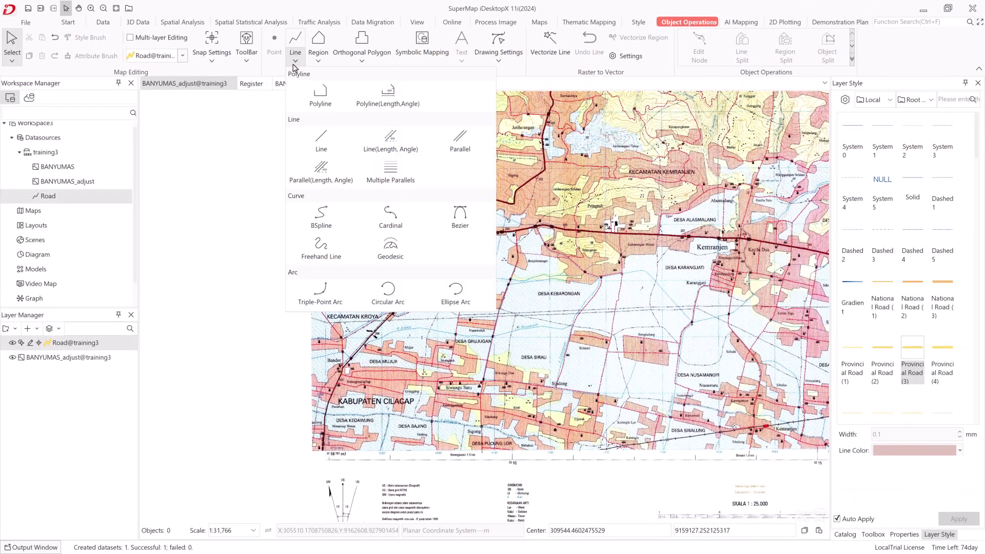
click(318, 102)
scroll(324, 447, up, 5)
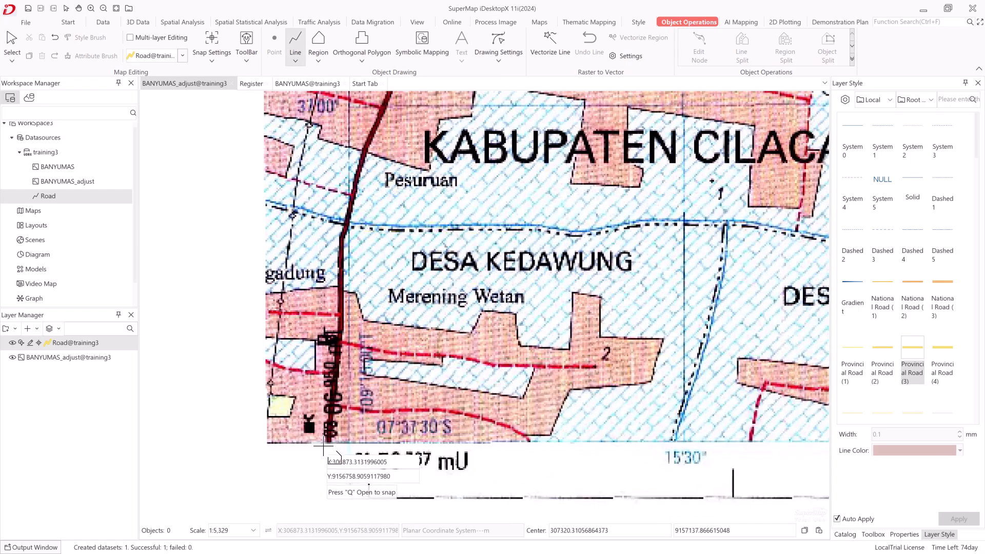
scroll(323, 447, up, 3)
click(335, 435)
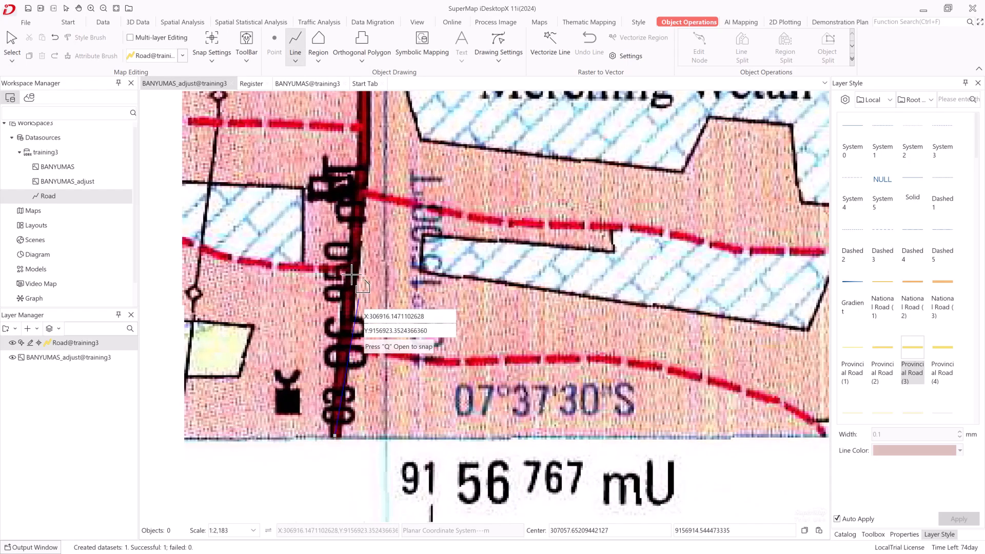
click(354, 253)
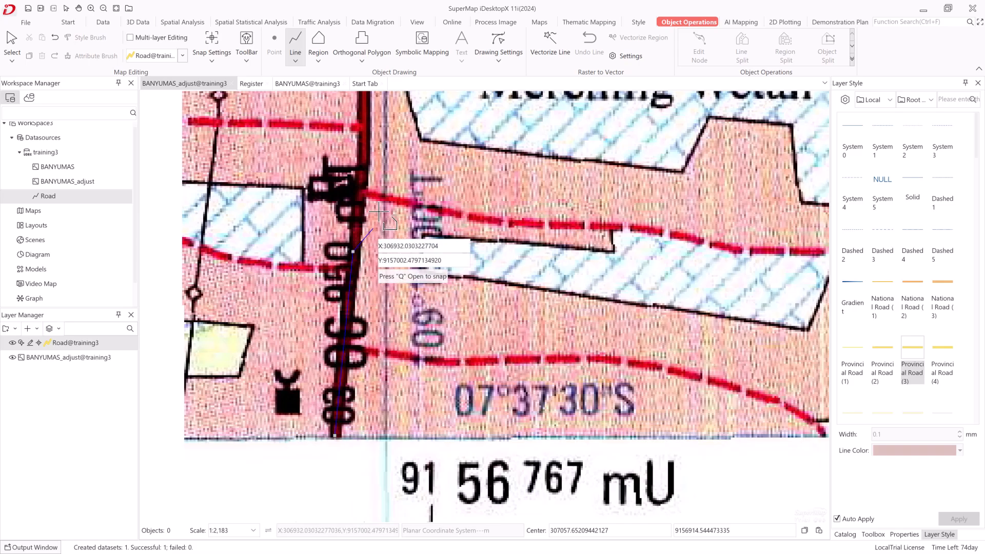
drag(368, 202, 343, 349)
click(339, 289)
click(339, 144)
drag(369, 121, 365, 351)
click(334, 315)
click(361, 239)
click(377, 166)
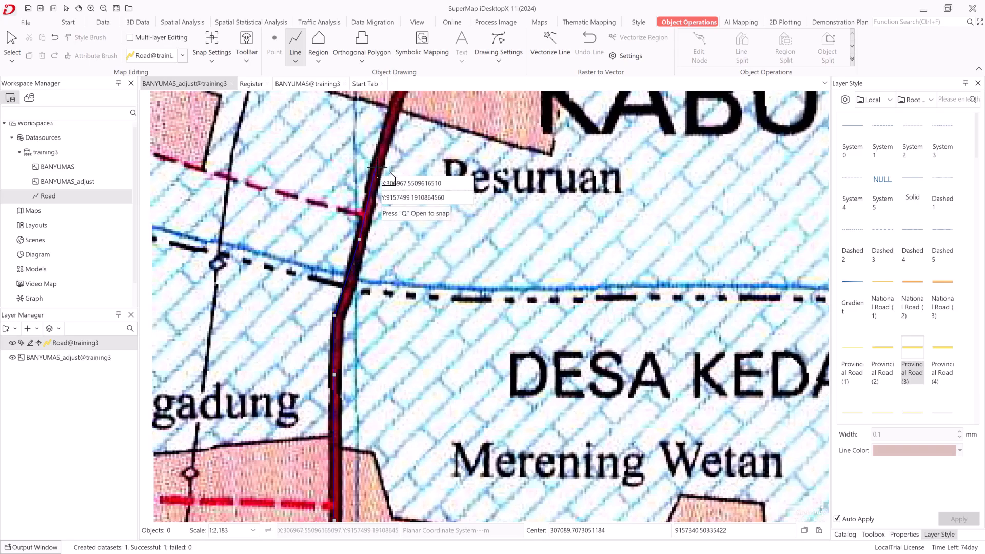
Step: Continue the road polyline northeast from Pesuruan along the main road towards Kecamatan Kroya
drag(393, 126, 396, 343)
click(406, 301)
click(434, 237)
click(480, 135)
drag(504, 163, 459, 354)
click(510, 159)
drag(553, 151, 489, 404)
click(469, 363)
click(482, 329)
click(492, 272)
drag(578, 185, 495, 405)
click(559, 316)
click(701, 166)
Step: Extend the road polyline northeast from the Kroya area as far as Pecangakan
scroll(621, 318, up, 6)
scroll(613, 322, down, 8)
drag(717, 216, 553, 418)
click(567, 343)
click(682, 224)
click(745, 164)
drag(746, 164, 557, 376)
click(768, 148)
Step: Trace the road from Pecangakan along K. Wates to the junction at Sidamulya and finish the line
drag(768, 149, 451, 449)
click(509, 382)
click(616, 274)
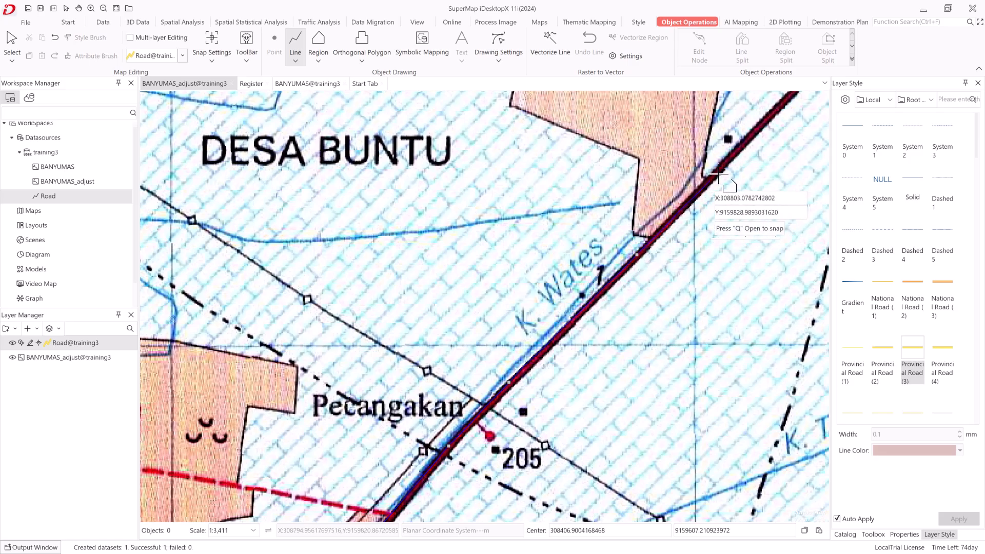
click(724, 167)
drag(786, 155, 612, 428)
click(637, 346)
click(719, 260)
drag(748, 237, 645, 371)
click(724, 277)
right_click(724, 277)
Step: Examine the digitized road southwest of Sidamulya and return to the road junction
scroll(634, 384, down, 4)
drag(549, 447, 690, 238)
drag(536, 454, 703, 170)
drag(572, 397, 632, 289)
drag(647, 236, 485, 477)
drag(713, 141, 469, 446)
right_click(40, 347)
click(362, 310)
scroll(631, 266, up, 6)
Step: Start a second road polyline at the Sidamulya junction and trace the main road westward past Buntu
click(663, 290)
click(462, 288)
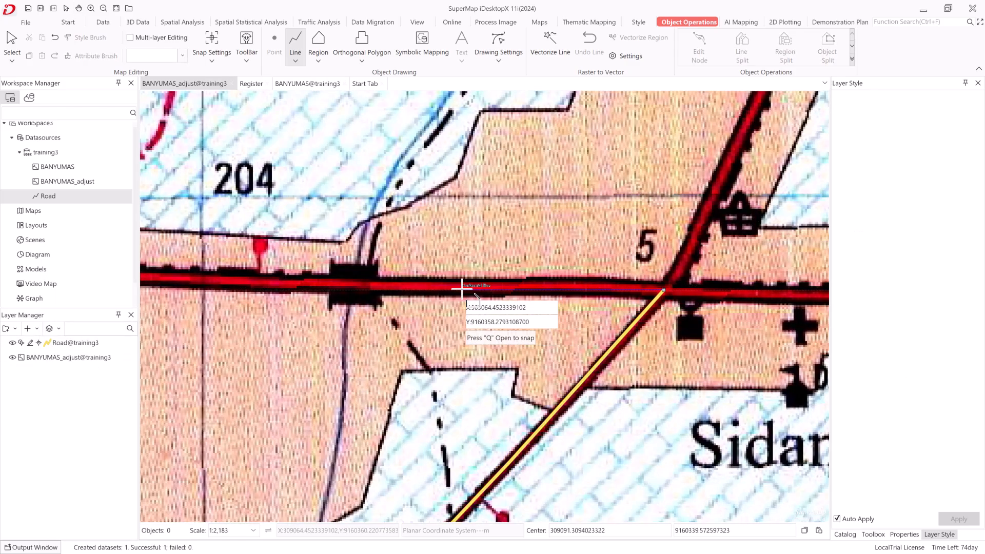
drag(262, 286, 474, 337)
click(390, 332)
click(173, 321)
scroll(291, 369, up, 3)
scroll(291, 369, down, 7)
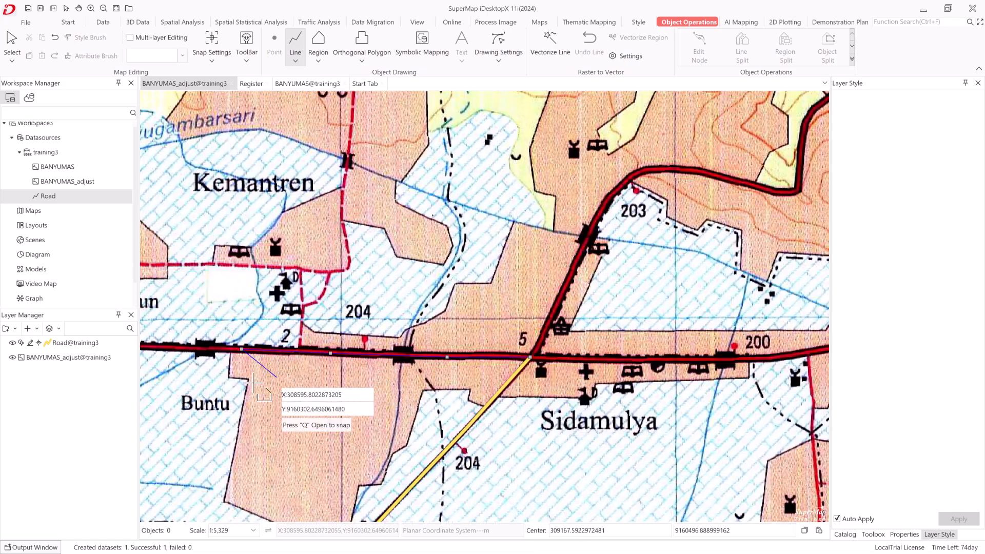
drag(267, 378, 535, 365)
scroll(378, 329, up, 6)
click(408, 350)
scroll(408, 349, down, 3)
click(257, 349)
click(204, 344)
click(156, 331)
Step: Continue the westward road line past Bangsa Kidul to the map's western edge and finish it
drag(202, 349, 508, 385)
click(226, 304)
scroll(272, 326, down, 7)
drag(282, 339, 407, 370)
scroll(369, 335, up, 7)
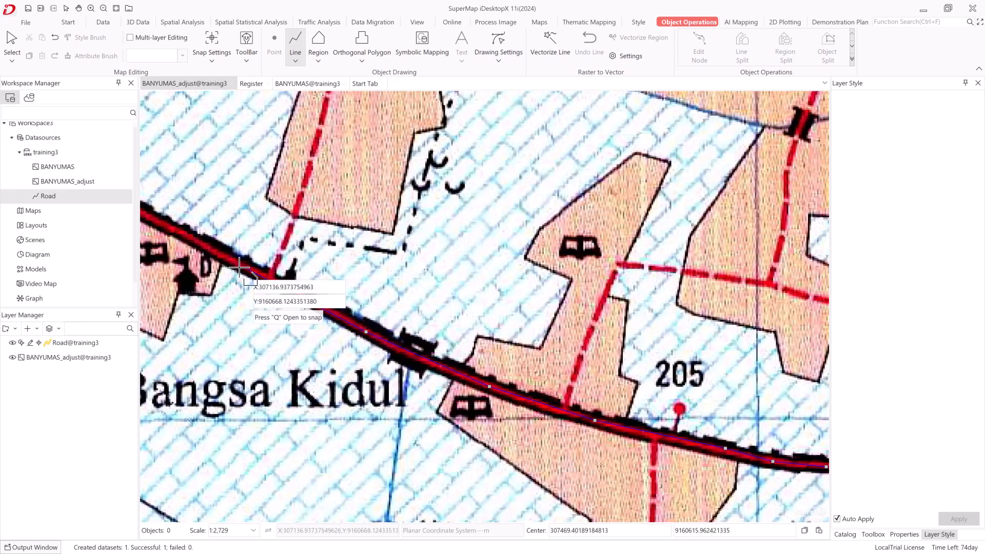
click(236, 260)
drag(239, 303, 425, 435)
click(293, 325)
drag(206, 278, 361, 373)
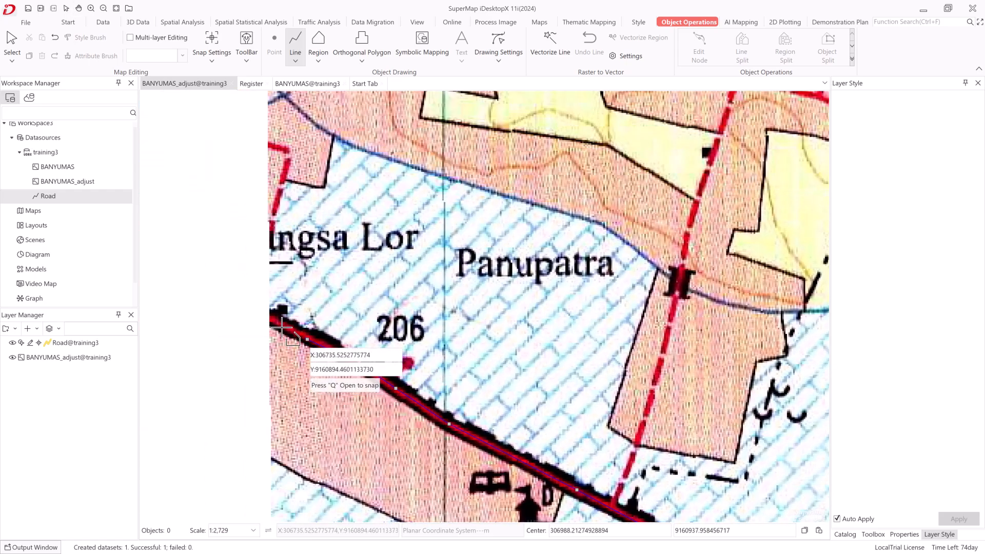
click(270, 317)
right_click(269, 318)
Step: Start another road polyline at the Sidamulya junction and trace the main road eastward past the 200 marker
scroll(327, 378, down, 5)
drag(441, 400, 282, 249)
drag(590, 385, 435, 294)
scroll(434, 299, down, 4)
drag(464, 380, 477, 239)
drag(515, 264, 394, 462)
scroll(400, 349, up, 9)
click(229, 463)
click(609, 467)
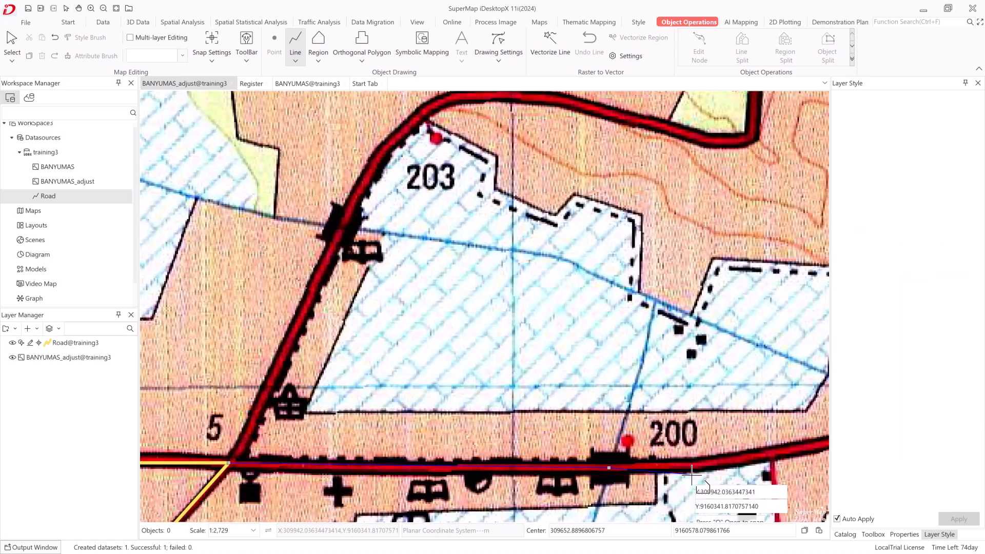
drag(718, 464, 443, 451)
click(734, 394)
drag(734, 394, 473, 347)
Step: Continue the eastbound road line south of Pringtali and past Kebarongan Wetan
click(552, 327)
click(702, 359)
drag(701, 358, 479, 288)
click(591, 313)
click(737, 321)
scroll(584, 344, down, 5)
drag(788, 357, 538, 343)
scroll(538, 343, up, 1)
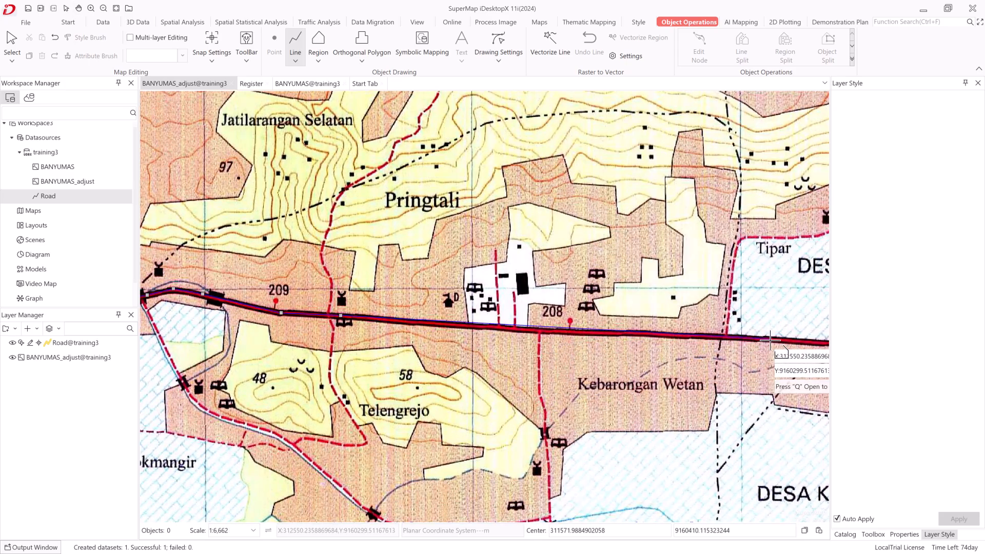
click(769, 339)
Step: Extend the eastbound road line through Kemranjen and Kecila Dua to the stretch north of Pasewan
drag(769, 339, 385, 299)
click(619, 312)
click(757, 314)
drag(750, 354, 497, 311)
click(712, 309)
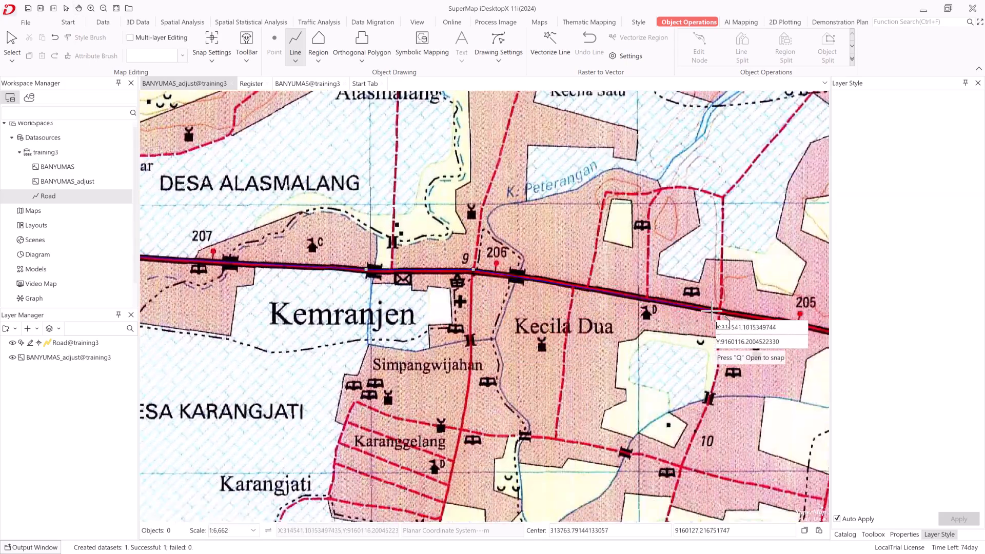
drag(714, 342, 455, 304)
click(629, 305)
Step: Trace the eastbound road southeast past Kedungpring Satu to Sumpiuh
drag(729, 358, 497, 303)
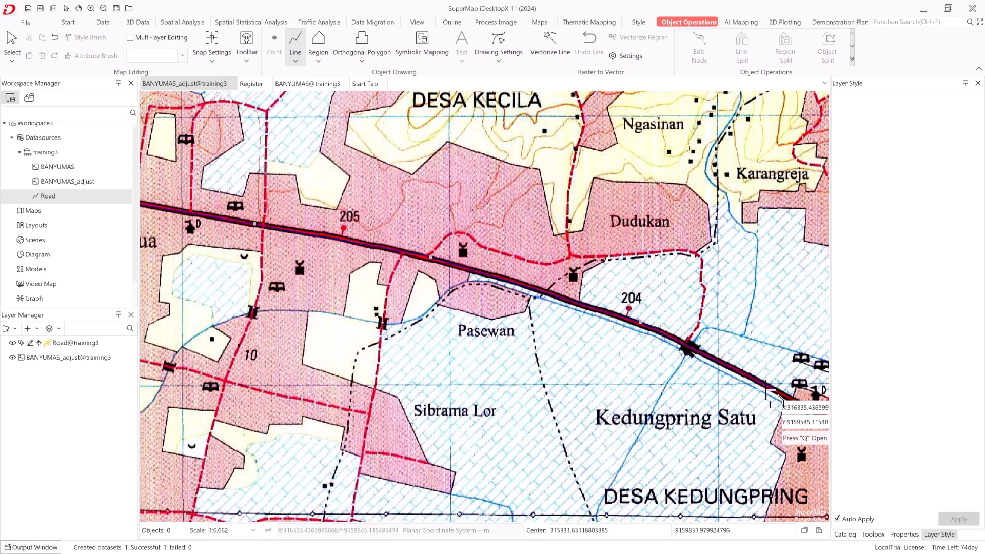
click(776, 390)
drag(776, 390, 515, 272)
click(789, 419)
drag(733, 414, 394, 262)
click(512, 304)
click(733, 424)
Step: Continue the road line from Sumpiuh past Karanggeringging to the map's eastern edge at Kradenan and finish it
drag(732, 423, 346, 265)
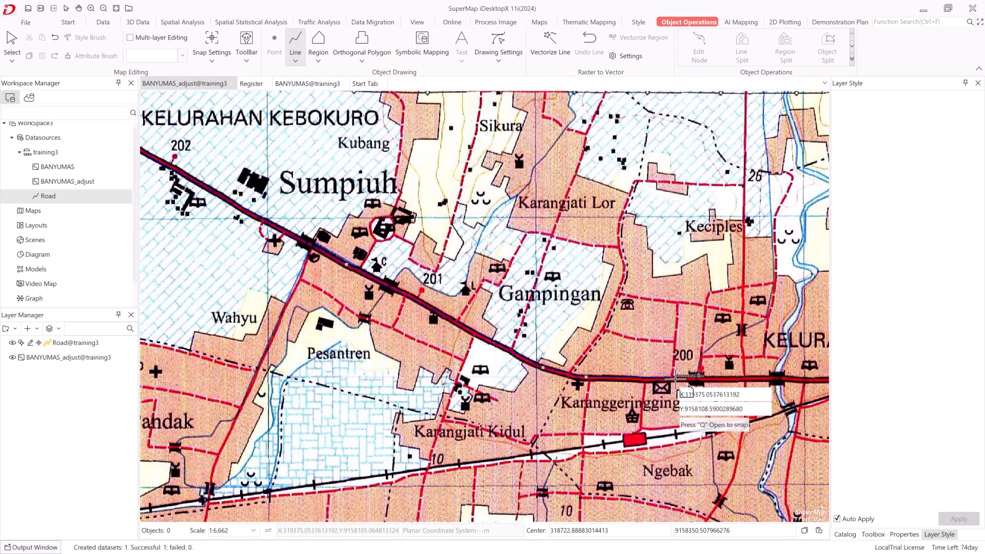
click(675, 378)
drag(726, 388, 466, 375)
click(593, 365)
click(672, 378)
click(785, 398)
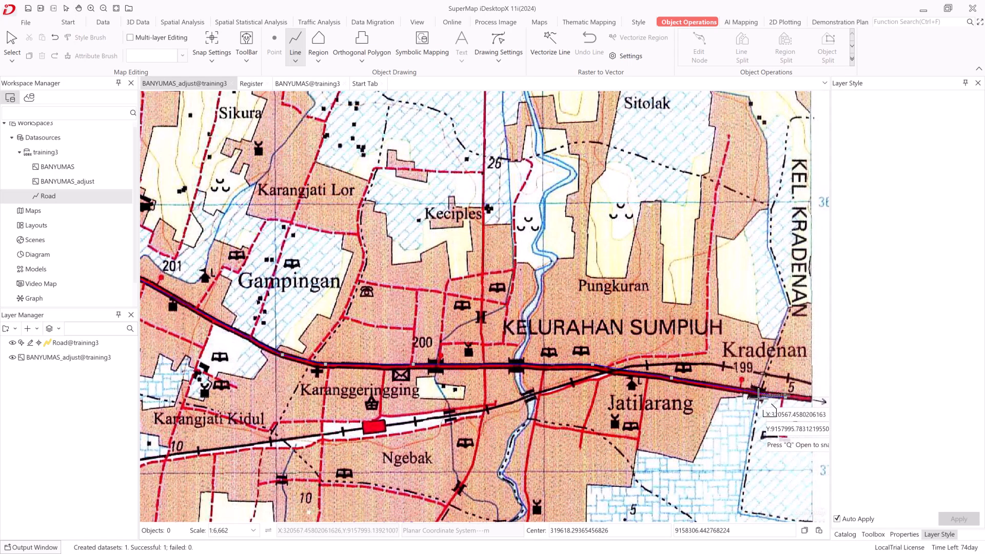
drag(759, 394, 275, 319)
click(328, 324)
right_click(332, 324)
Step: Start a road polyline at the Sidamulya junction and trace the northern branch around its bends to Tegong
scroll(354, 339, down, 20)
scroll(341, 338, up, 13)
scroll(425, 333, up, 10)
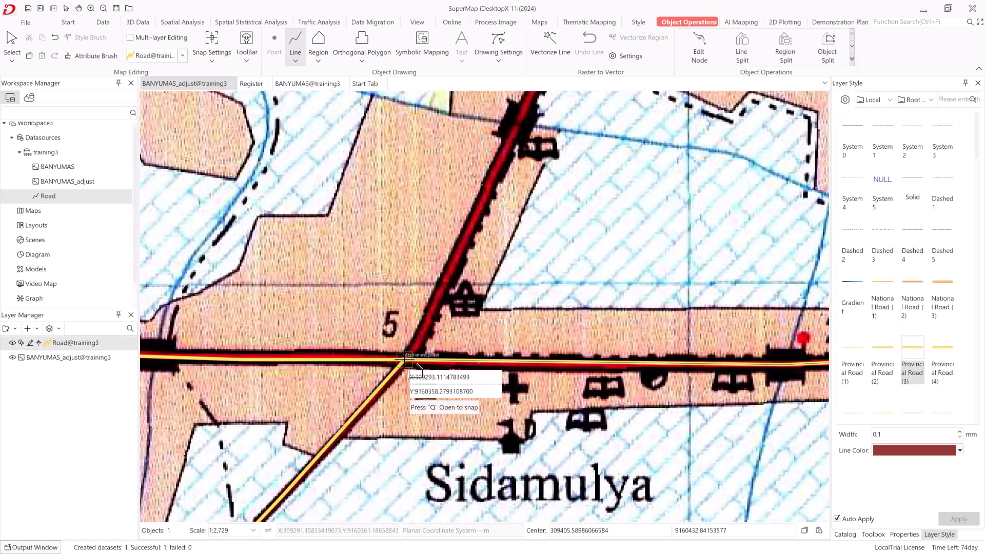
click(405, 360)
click(490, 185)
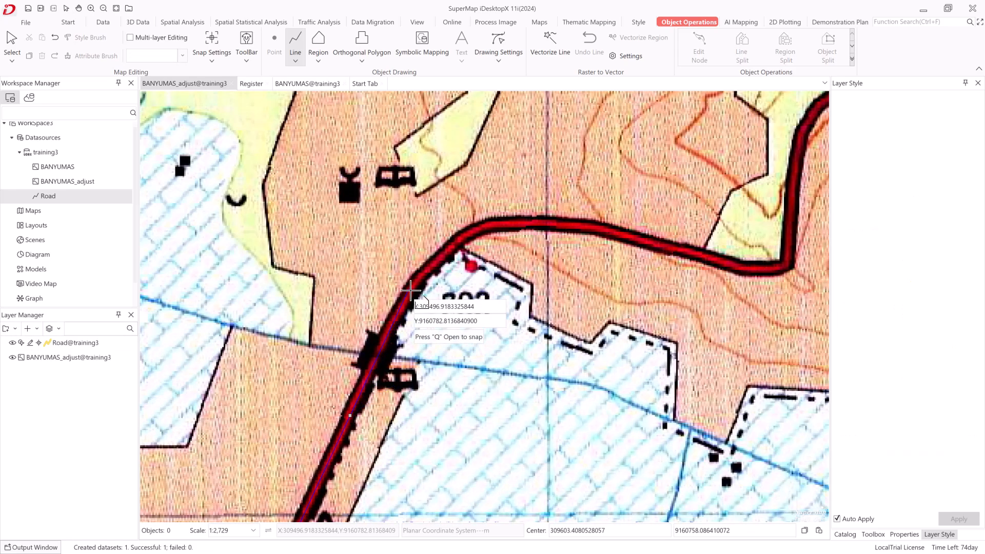
click(454, 241)
click(483, 222)
click(546, 221)
click(643, 237)
click(708, 260)
click(761, 271)
click(786, 261)
click(550, 328)
click(618, 276)
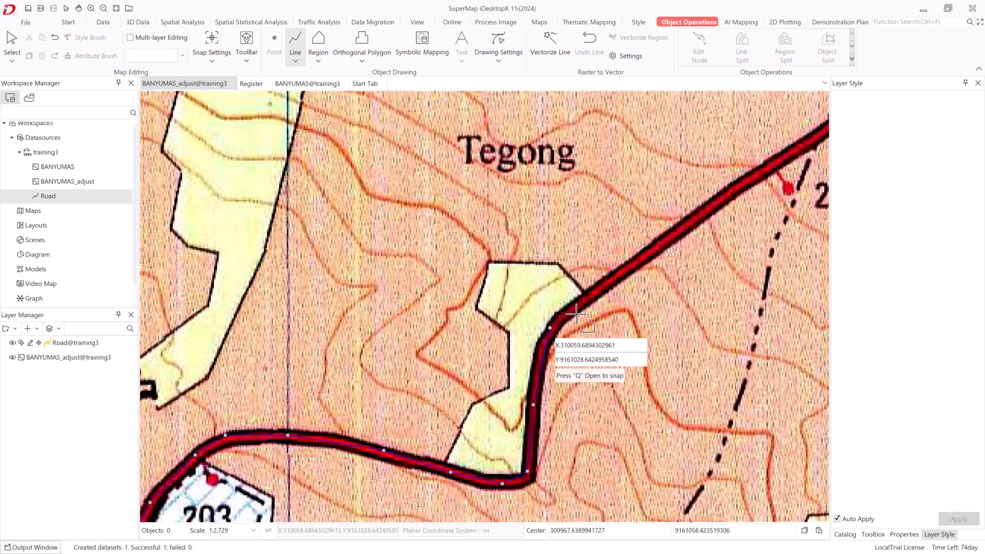
Step: Extend the northern branch line from Tegong up to the southern side of Jatilarangan
scroll(532, 377, down, 2)
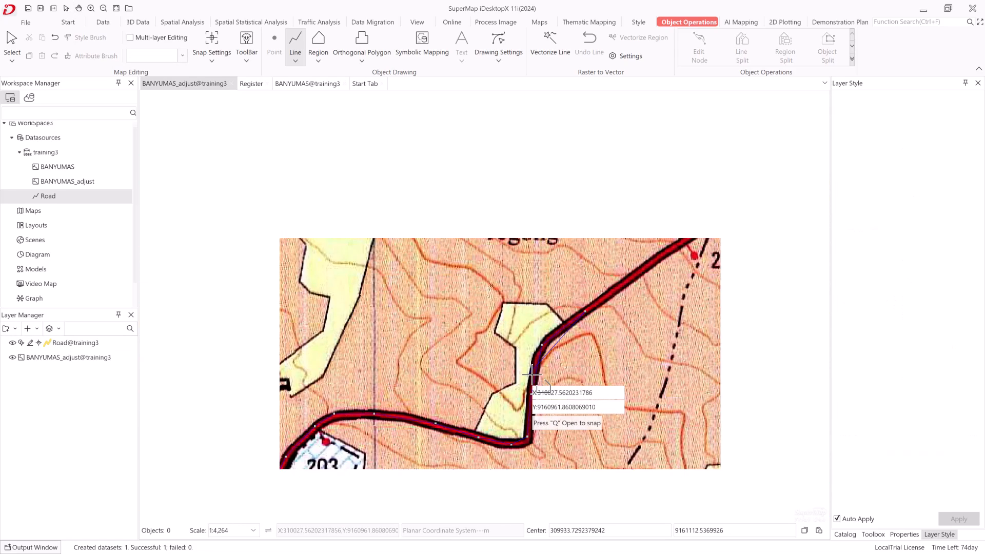
scroll(532, 376, down, 2)
click(643, 280)
click(675, 257)
click(675, 240)
click(670, 193)
click(663, 132)
Step: Continue the northern branch line past Jatilarangan and around the curve at Tambakbaya
drag(659, 148, 650, 358)
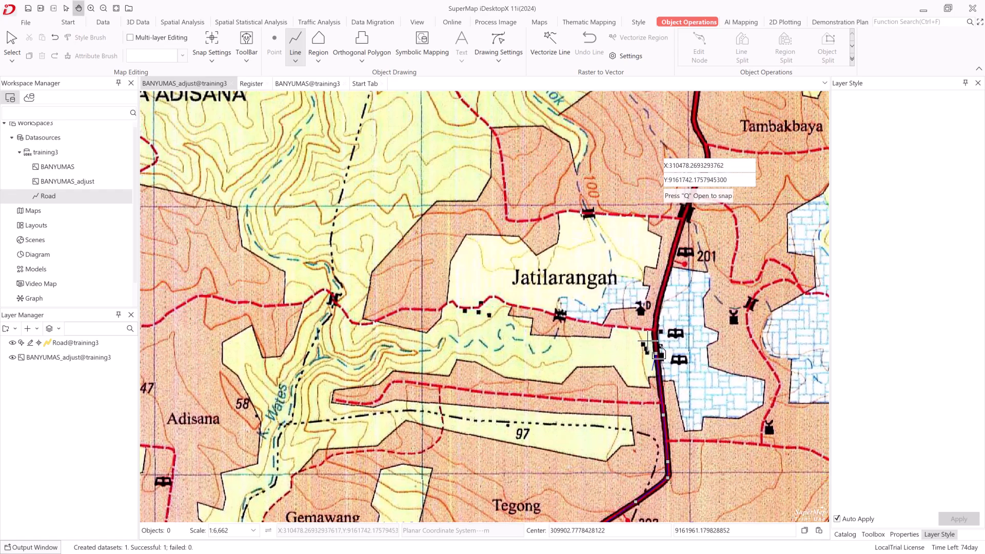
click(657, 311)
click(671, 265)
click(683, 216)
click(697, 182)
click(707, 166)
click(708, 148)
click(695, 120)
Step: Continue the northern branch line from Tambakbaya past Desa Pageralang to the road bend beside spot height 221
drag(701, 139, 630, 407)
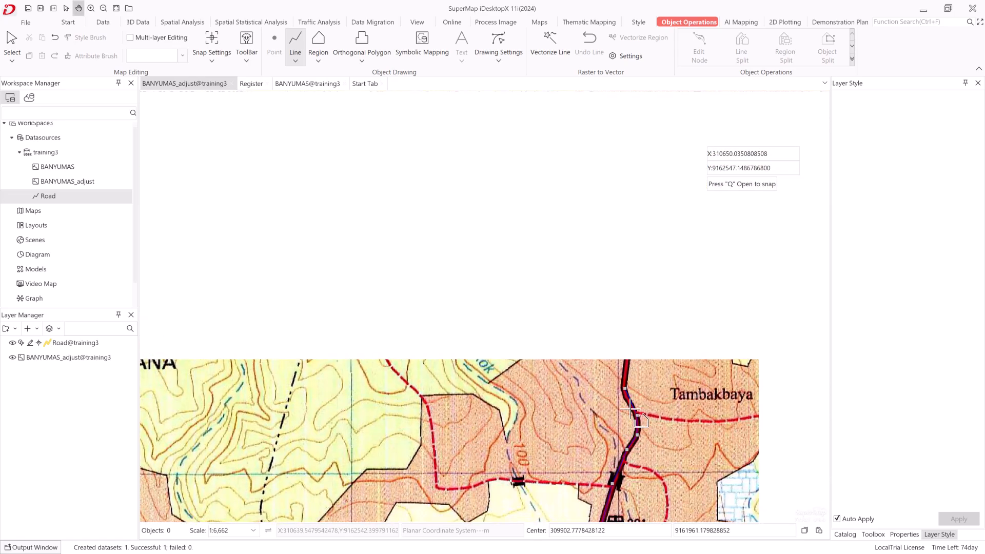
click(633, 320)
click(633, 261)
click(685, 182)
click(739, 168)
click(748, 147)
click(746, 119)
click(730, 100)
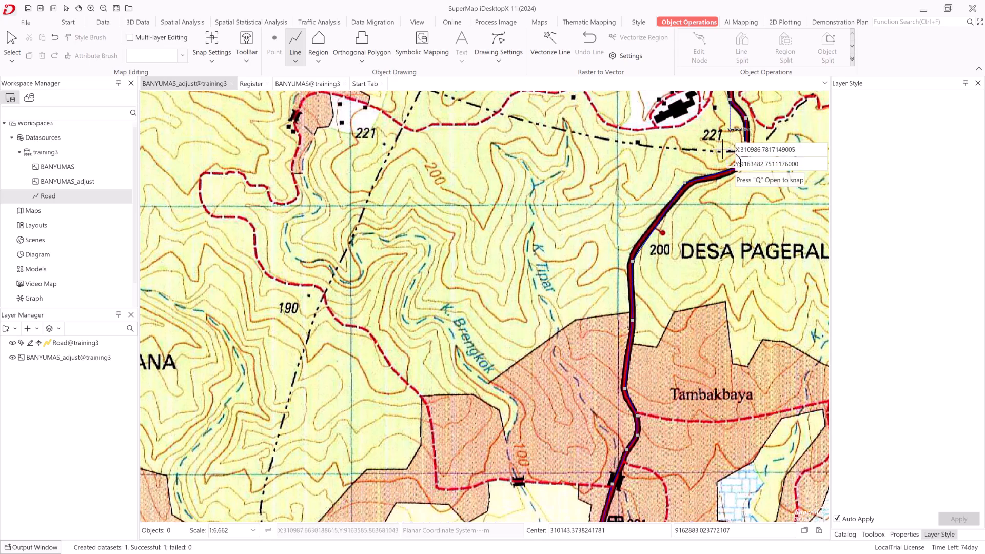
Step: Extend the northern branch line around the curves past markers 199 and 201 to Cibuk
drag(725, 145, 603, 455)
click(602, 360)
click(585, 328)
click(585, 300)
click(593, 281)
click(633, 272)
click(649, 249)
click(660, 213)
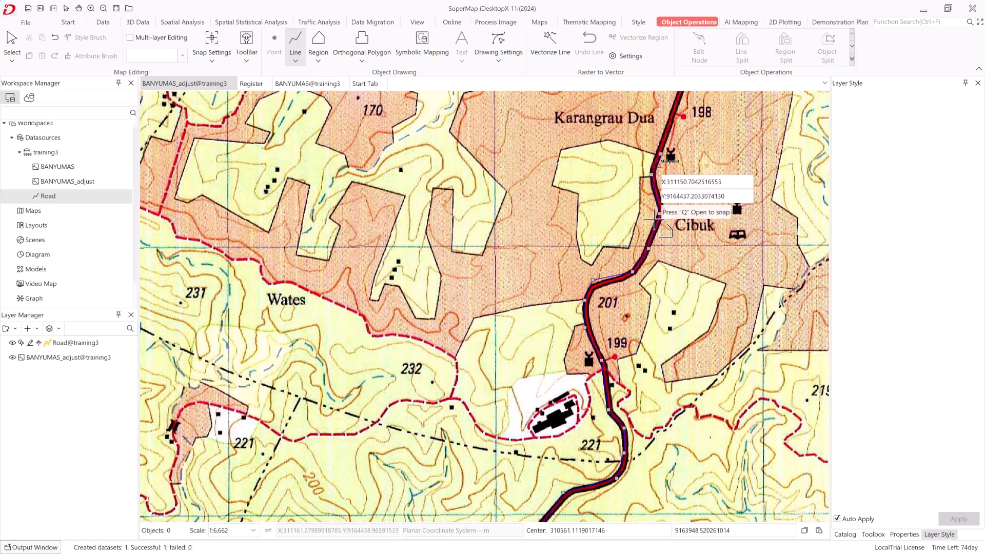
Step: Continue the road line north from Cibuk past Karangrau Dua and follow the bends beyond it
drag(657, 198, 605, 485)
click(638, 354)
click(669, 195)
click(669, 162)
drag(676, 202, 619, 429)
click(651, 326)
click(636, 272)
click(649, 194)
click(665, 136)
click(694, 105)
Step: Extend the road line along the next straight stretch and curve on the way to Banyumas
drag(683, 133, 541, 367)
click(577, 301)
click(575, 248)
click(576, 139)
click(591, 118)
click(603, 109)
Step: Trace the road line through its right-angle turns past Tambelang to the southern side of Banyumas
drag(603, 110, 594, 339)
click(594, 259)
click(571, 259)
drag(567, 123, 547, 429)
click(545, 207)
click(616, 207)
drag(629, 154, 589, 378)
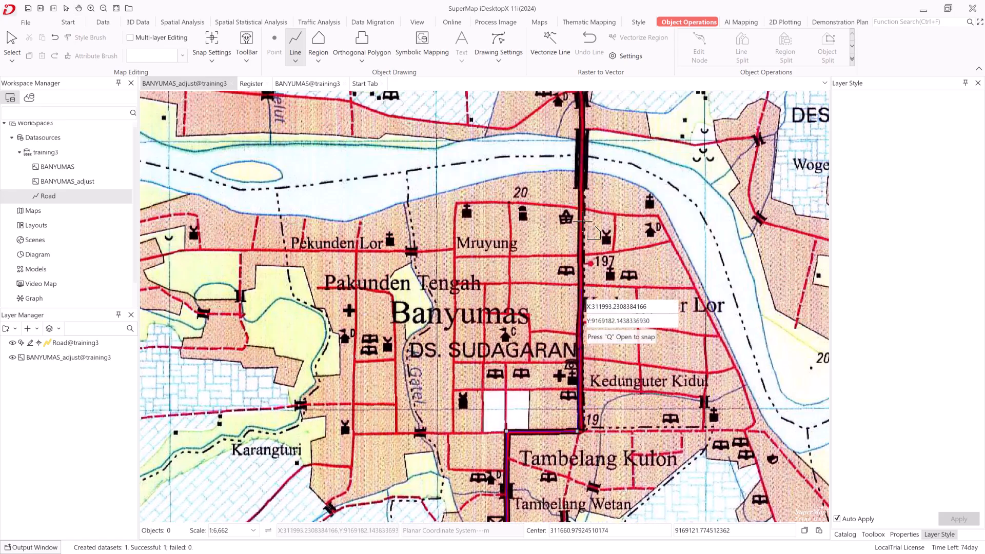
Step: Carry the road line north through Banyumas and over the river bridge, follow the bends beyond, and finish it
drag(581, 179, 590, 417)
click(590, 317)
click(618, 249)
click(635, 215)
click(661, 190)
click(697, 175)
click(708, 127)
drag(718, 150, 571, 427)
click(585, 370)
click(595, 342)
right_click(595, 342)
Step: Review the digitized roads across the map and end editing of the Road layer
scroll(609, 412, up, 4)
scroll(609, 412, down, 12)
drag(584, 487, 632, 261)
drag(611, 416, 605, 238)
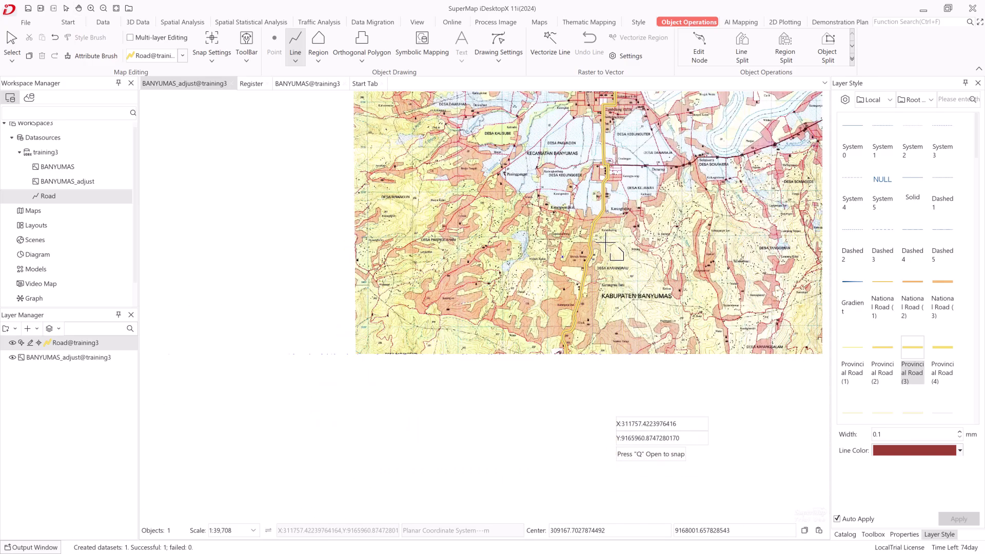
drag(575, 412, 581, 267)
drag(563, 385, 541, 322)
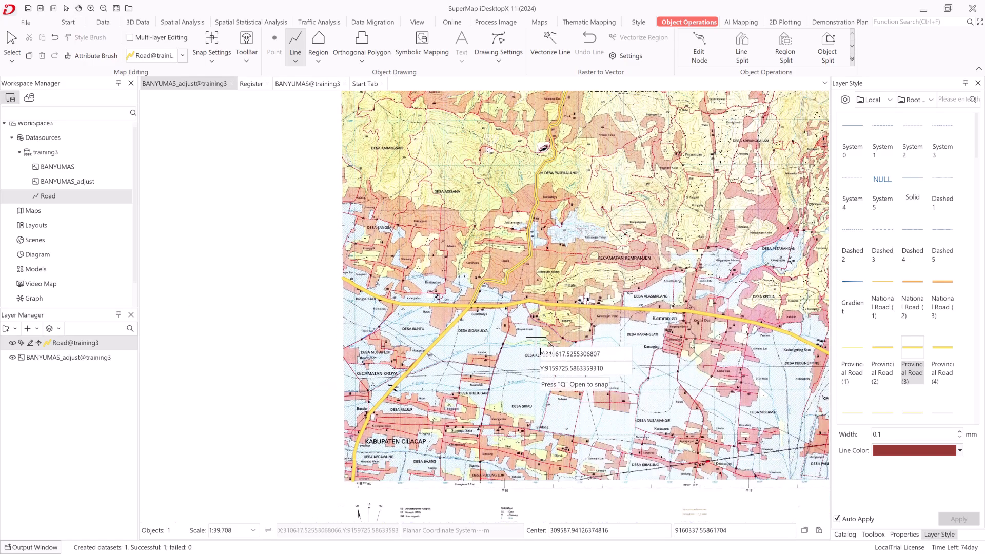
click(29, 344)
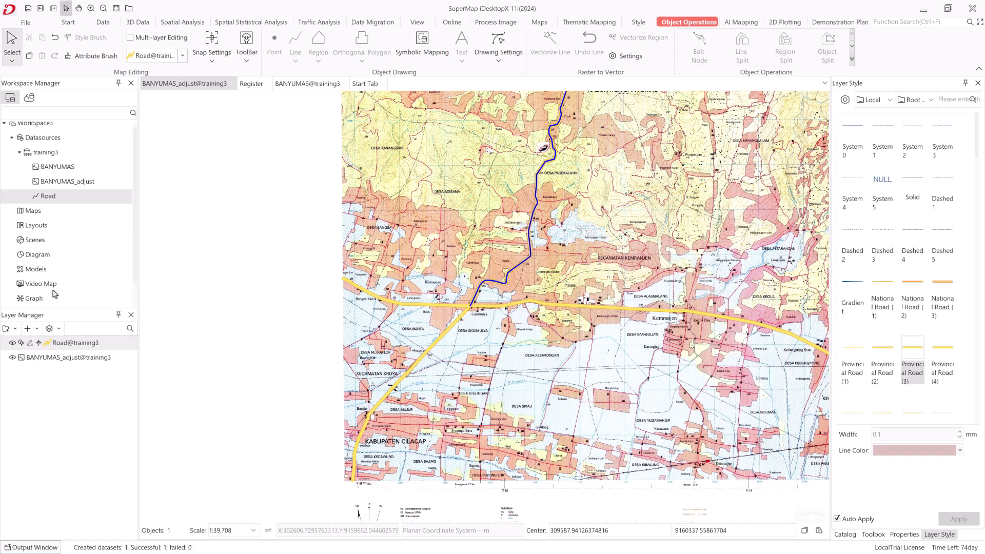
Step: Create a region dataset named Houses in training3 with the UTM Zone 49, Southern Hemisphere (WGS 1984) projection
right_click(49, 153)
mouse_move(88, 162)
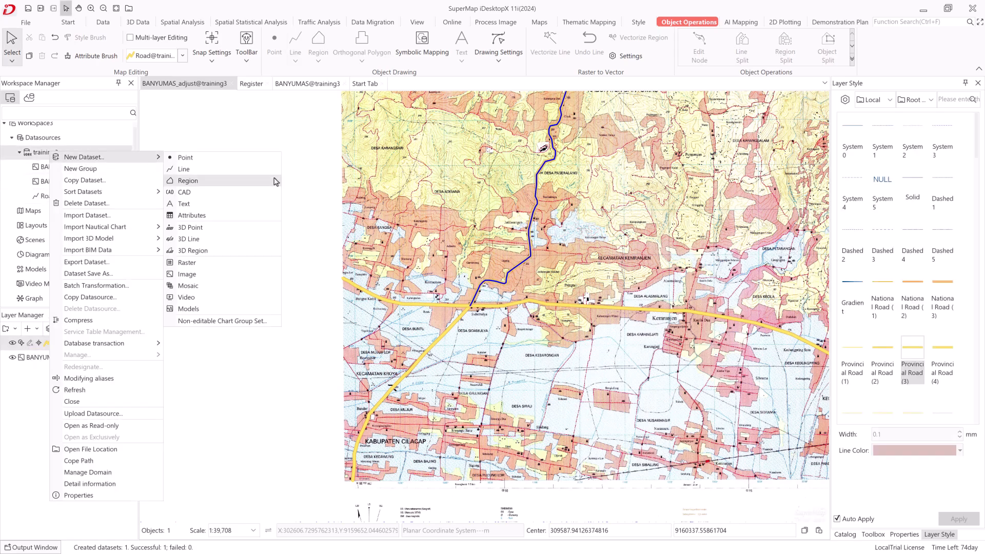
click(250, 185)
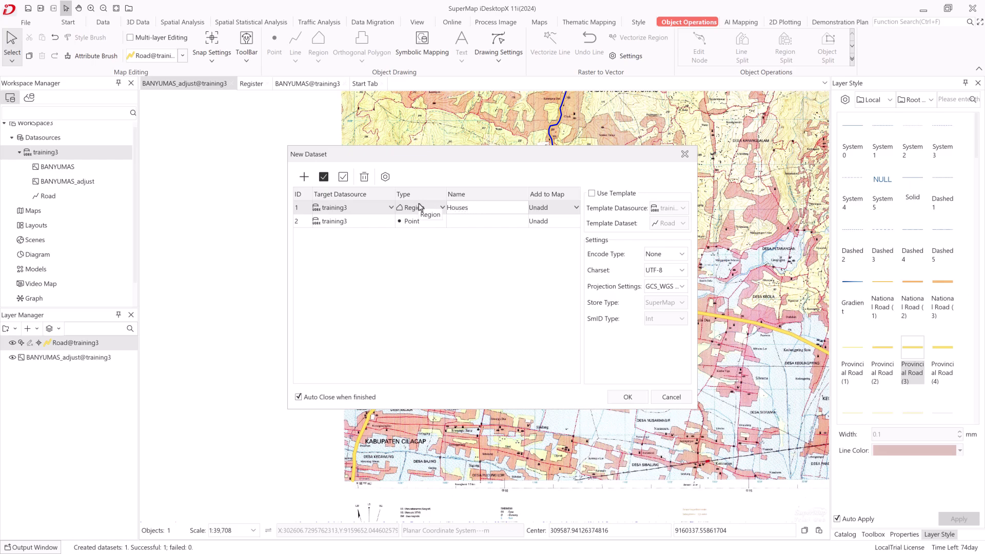
click(685, 288)
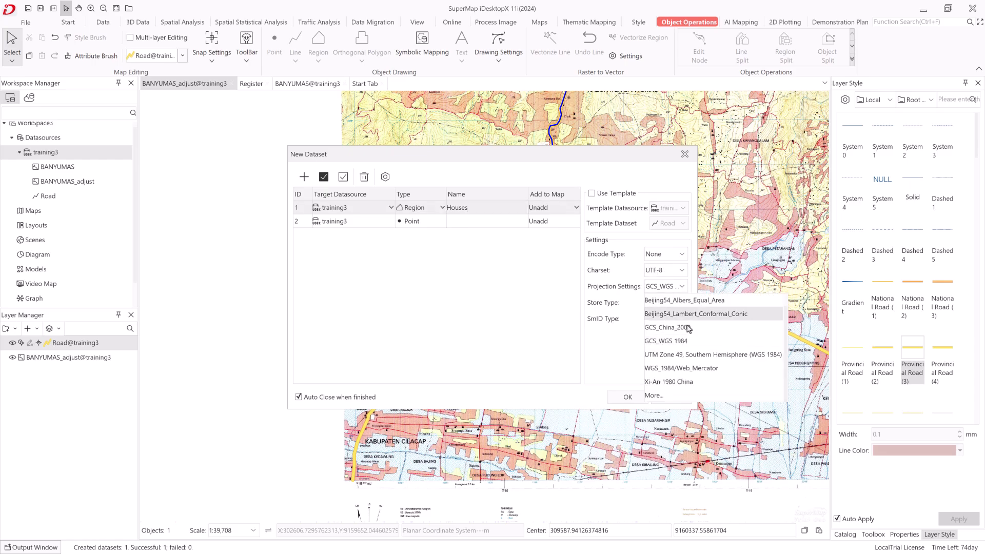
click(687, 357)
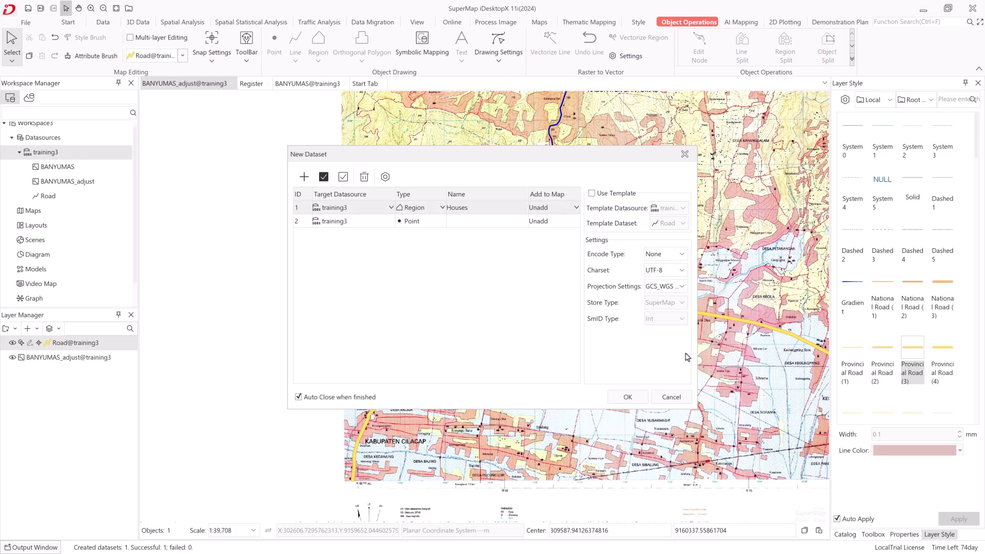
click(629, 399)
Step: Add the Houses dataset to the map as a layer and make it editable for region drawing
scroll(398, 439, up, 5)
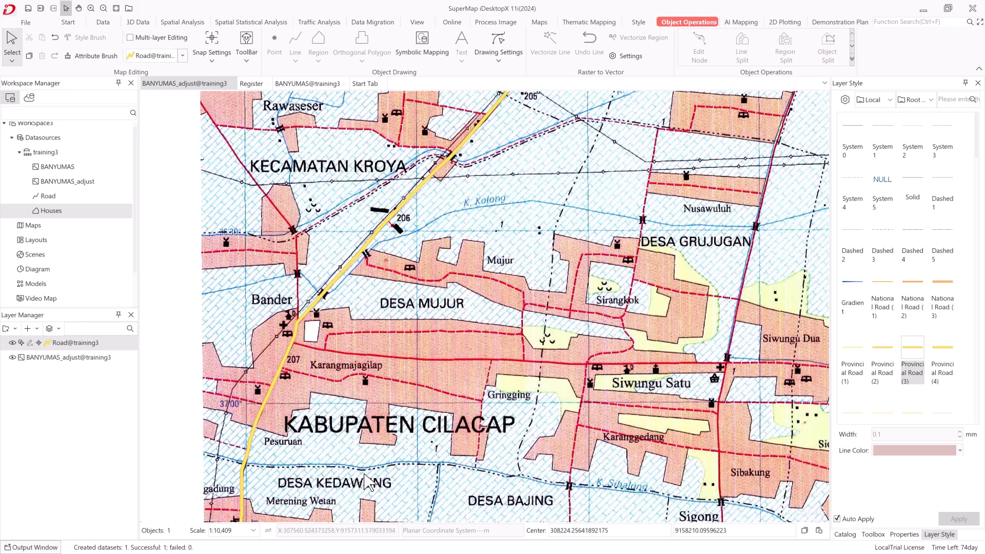
scroll(357, 462, up, 1)
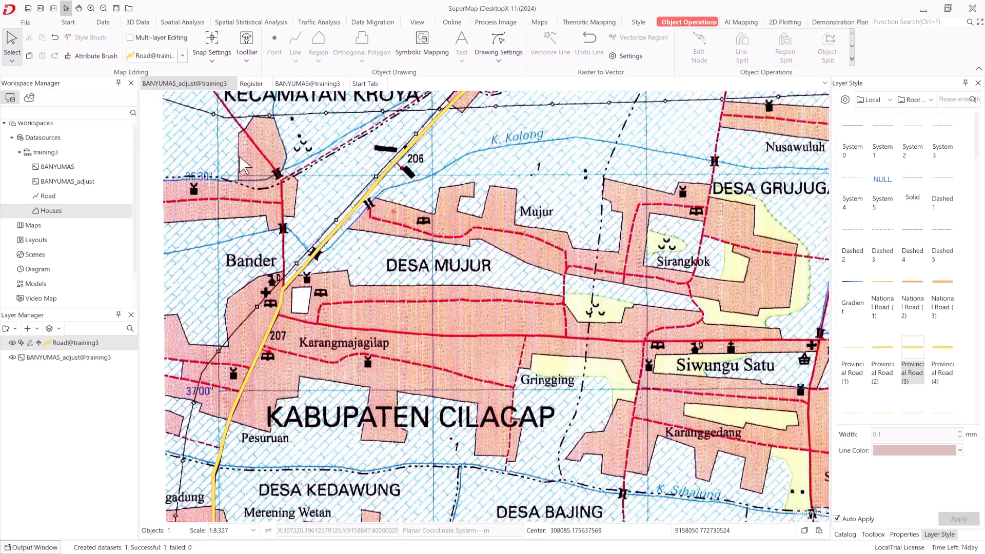
drag(52, 211, 58, 373)
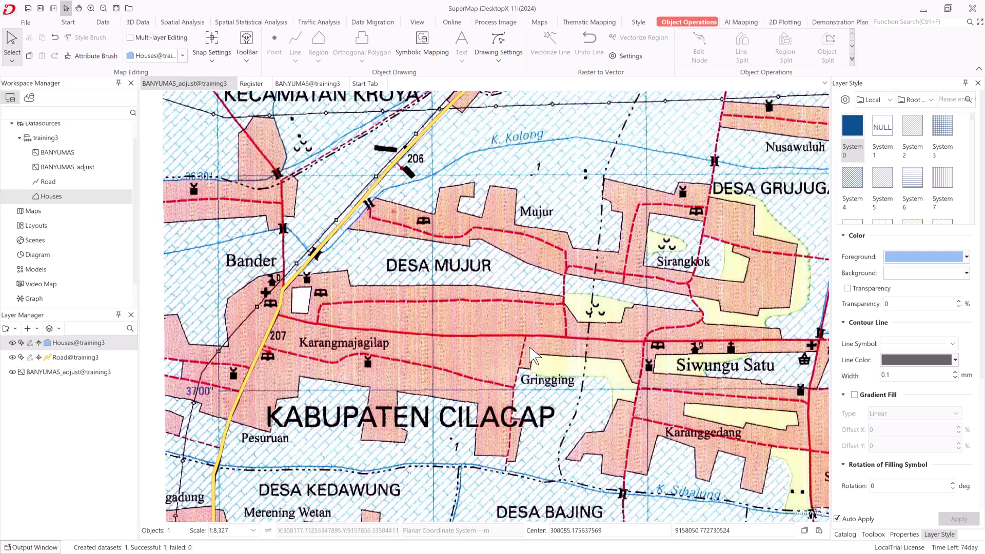
drag(540, 353, 585, 356)
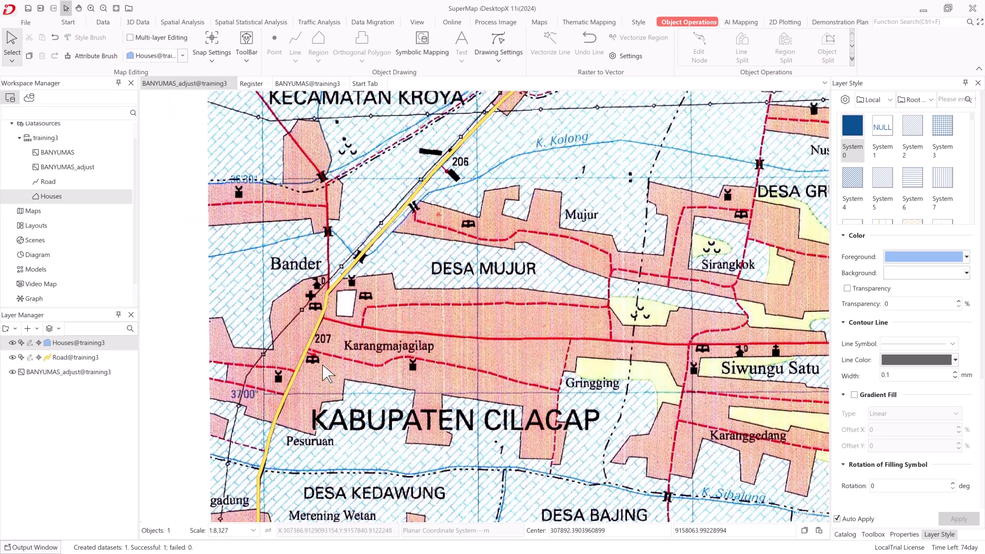
click(29, 344)
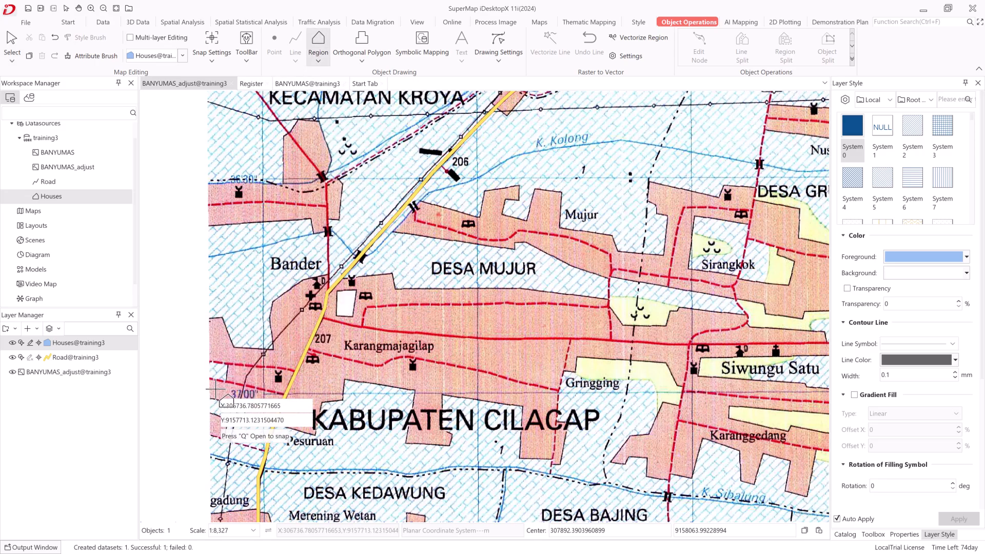
Step: Start a settlement region at the map's western edge near Karangmajagilap and trace its boundary up toward Bander
scroll(216, 400, up, 4)
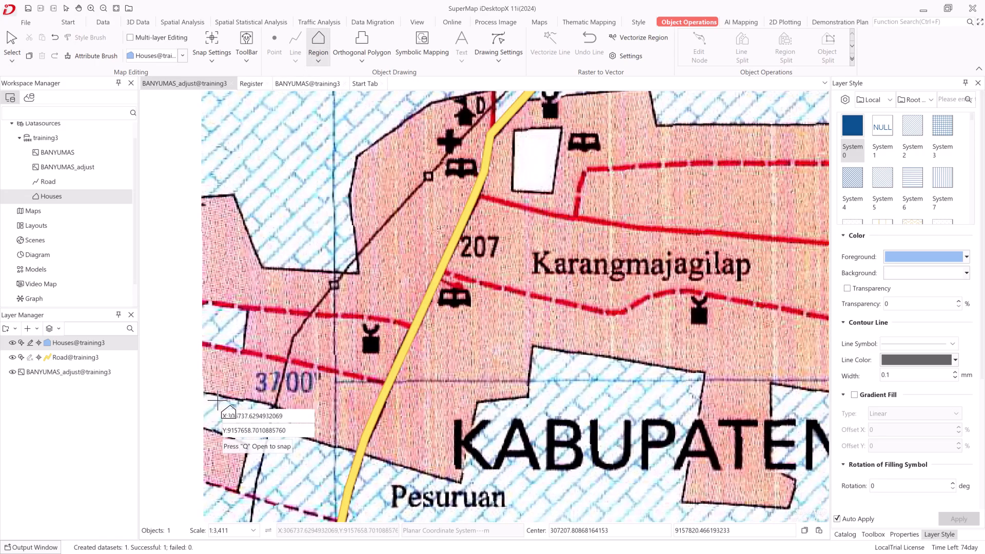
click(202, 392)
click(202, 341)
click(199, 301)
click(199, 197)
click(232, 196)
click(262, 267)
click(358, 273)
click(351, 220)
click(348, 193)
click(357, 156)
Step: Trace the settlement region's northern boundary past Bander to the edge south of Desa Mujur
drag(387, 155, 350, 246)
click(400, 190)
click(455, 179)
click(459, 222)
click(480, 194)
click(610, 178)
click(618, 215)
Step: Continue the settlement boundary east below Desa Mujur and down around the yellow area at Gringging
scroll(565, 234, down, 3)
scroll(565, 234, down, 1)
drag(678, 241, 516, 197)
scroll(601, 223, down, 3)
drag(627, 231, 472, 198)
scroll(484, 176, down, 1)
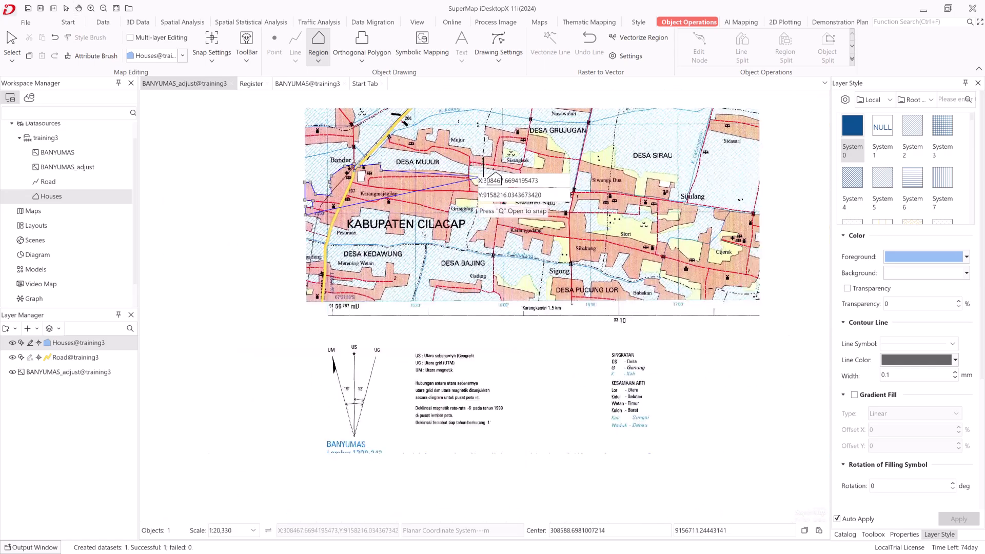
drag(629, 301, 590, 264)
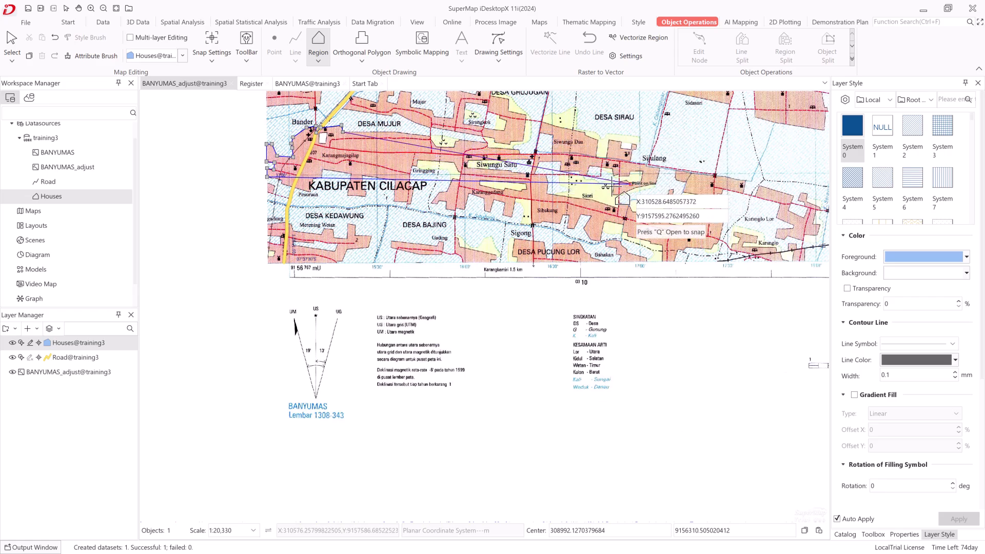
scroll(434, 128, up, 6)
click(289, 146)
click(422, 163)
click(426, 255)
click(373, 252)
click(369, 274)
click(351, 275)
Step: Trace the settlement boundary around the southward projection below Gringging and back up its western side
click(343, 305)
click(343, 420)
click(328, 419)
click(328, 411)
click(282, 411)
click(287, 333)
Step: Trace the boundary around the smaller southward projection behind the KABUPATEN CILACAP label
drag(161, 326, 308, 334)
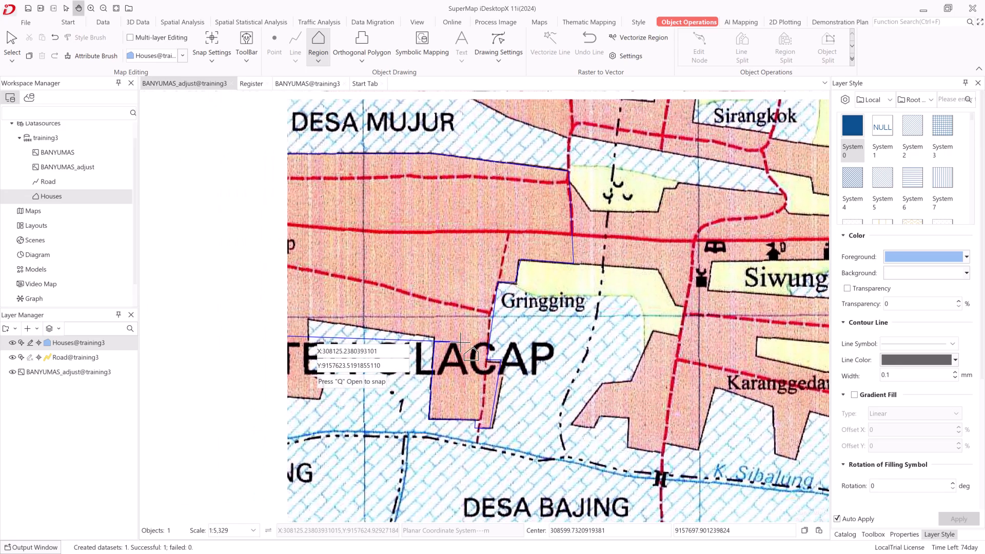
click(310, 320)
click(306, 371)
click(324, 380)
click(316, 398)
click(251, 398)
click(267, 311)
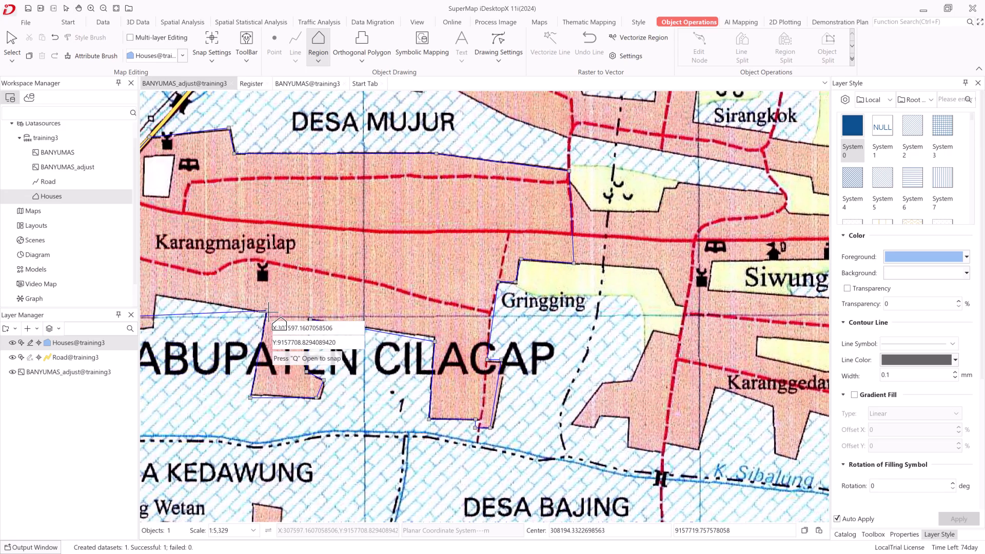
Step: Continue the settlement boundary west along the stepped edge to Pesuruan and finish the region
click(226, 304)
drag(226, 305, 382, 309)
click(311, 302)
click(309, 335)
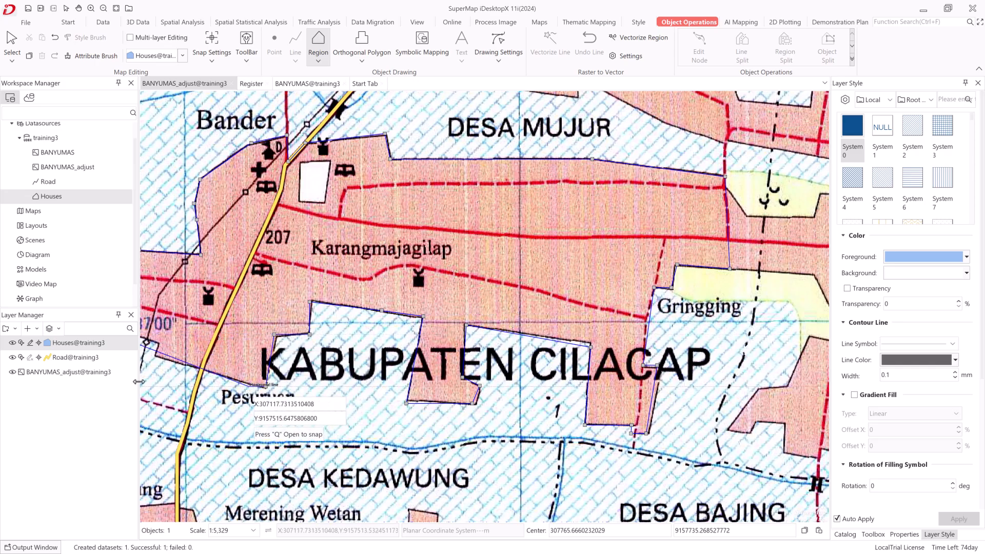
drag(177, 367, 388, 273)
click(373, 327)
right_click(373, 327)
Step: Draw a small four-corner settlement region at the map's western edge, west of Pesuruan
scroll(382, 329, down, 2)
scroll(388, 273, up, 5)
click(266, 254)
click(320, 278)
click(306, 336)
click(262, 318)
right_click(263, 319)
Step: Start a settlement region at the western edge south of Desa Kedawung and trace its boundary toward Merening Wetan
drag(314, 487, 294, 332)
click(243, 406)
click(391, 392)
click(419, 405)
click(435, 459)
Step: Trace the Merening Wetan region's notched northern edge, then its eastern and southern edges, and finish the region
drag(639, 505, 517, 347)
click(529, 324)
click(546, 279)
click(612, 290)
click(617, 350)
click(717, 356)
click(718, 247)
click(778, 254)
scroll(622, 321, down, 3)
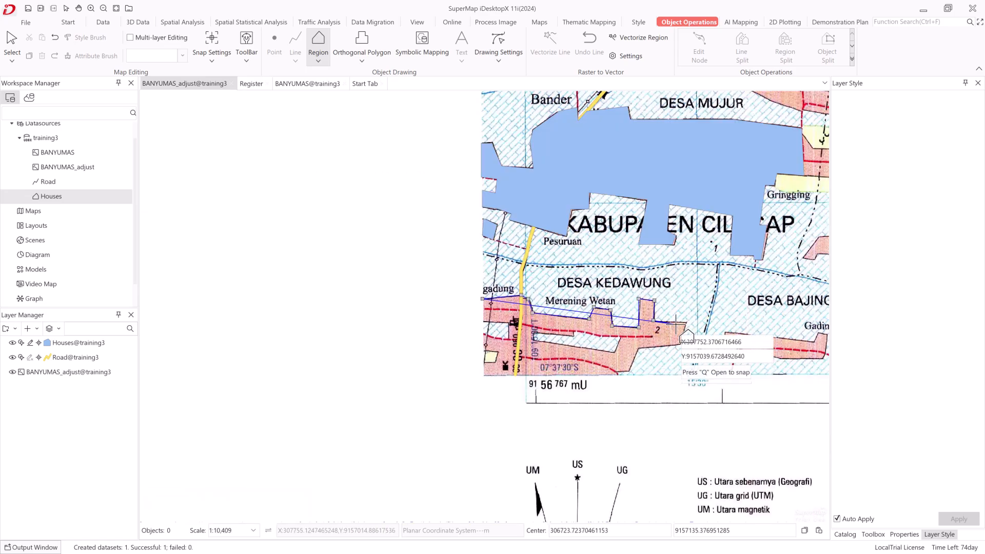
right_click(621, 369)
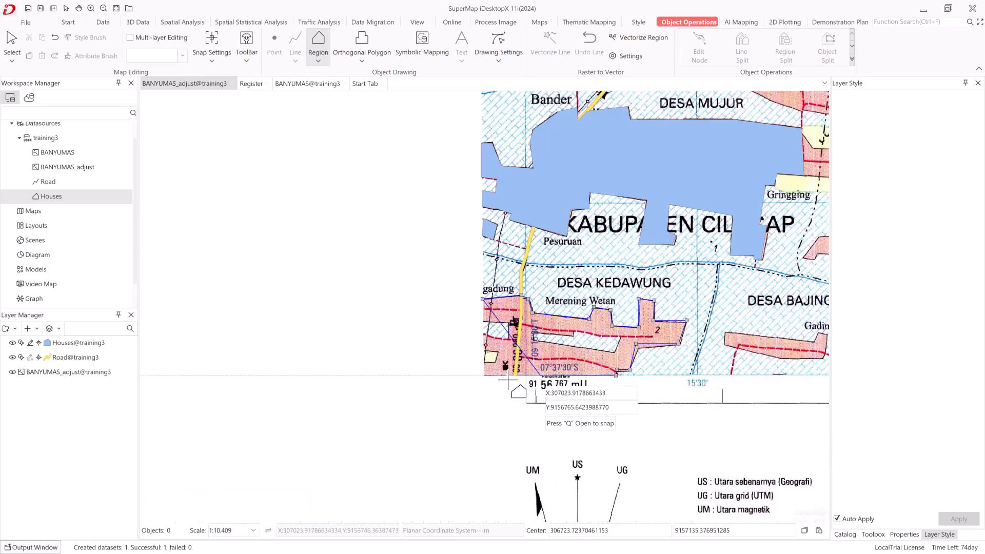
Step: Review the drawn settlement regions and end editing of the Houses layer
scroll(572, 307, down, 4)
drag(572, 305, 496, 367)
scroll(496, 364, down, 3)
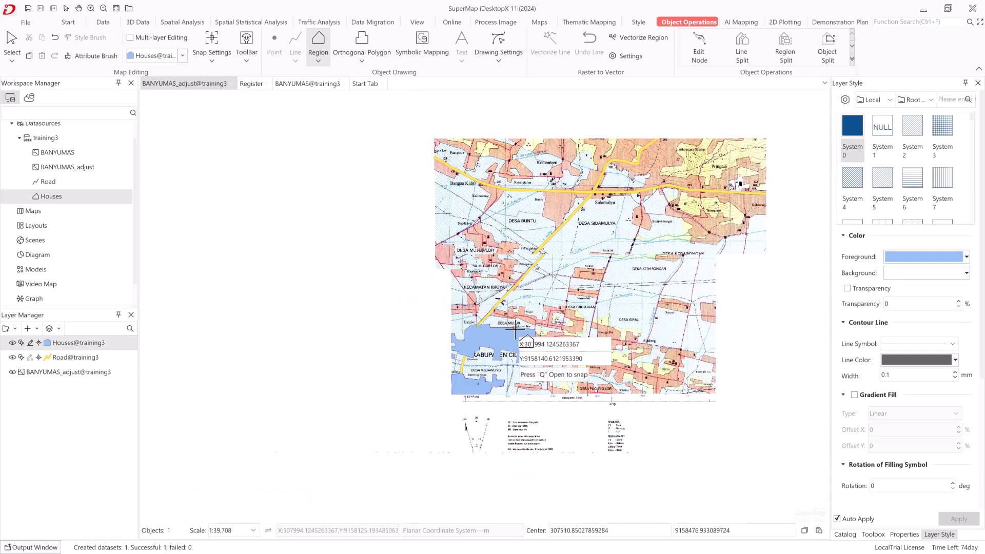
scroll(496, 359, up, 4)
click(30, 343)
Step: Create a line dataset named River in training3 with the UTM Zone 49, Southern Hemisphere (WGS 1984) projection
right_click(49, 137)
mouse_move(82, 142)
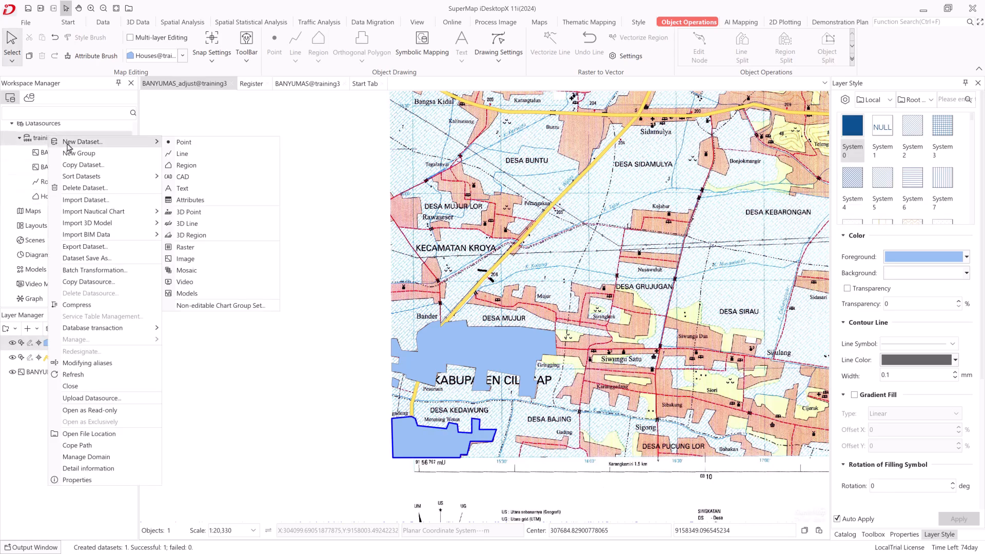
click(209, 158)
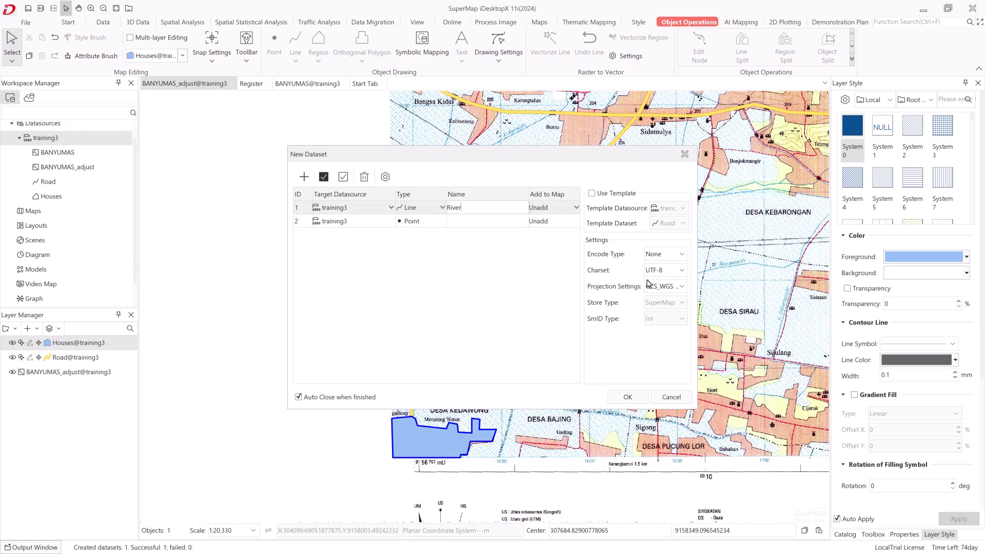
click(667, 286)
click(665, 357)
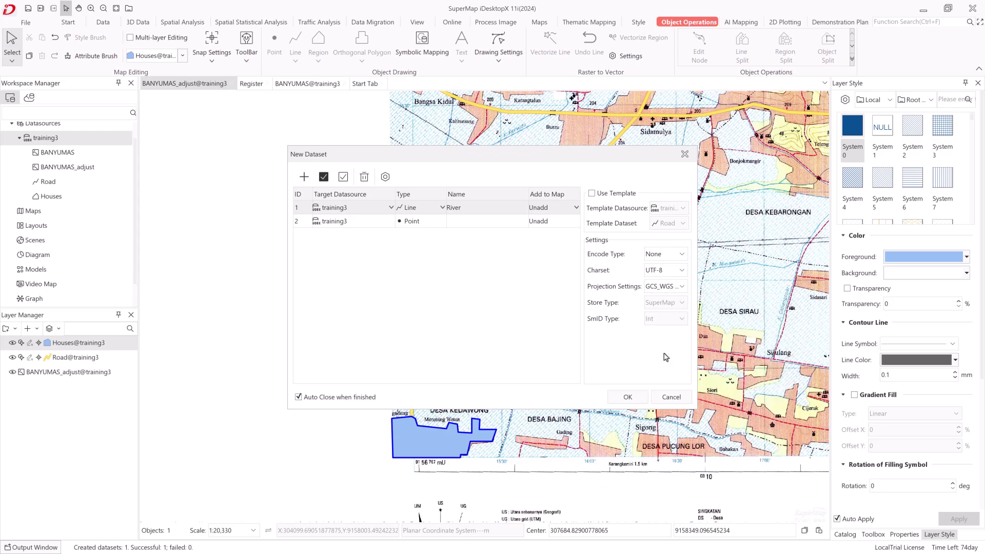
click(640, 398)
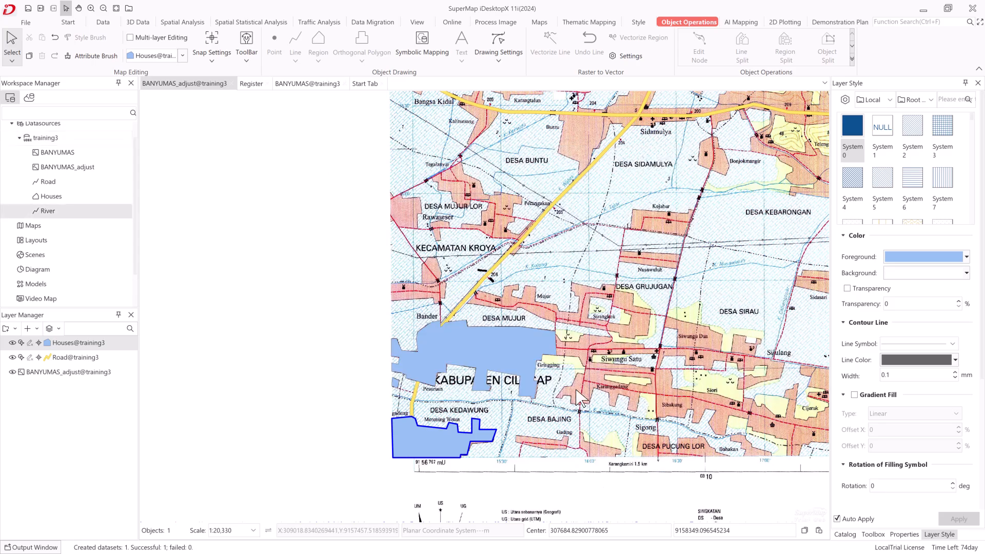
Step: Add the River dataset to the map as a layer and style it as a solid dark blue line
drag(51, 212, 51, 378)
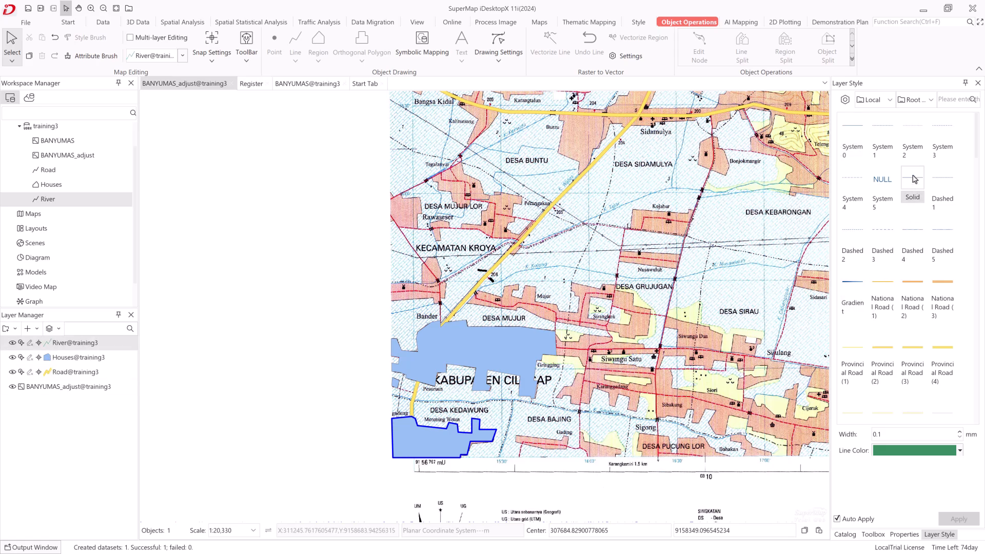
scroll(864, 291, down, 1)
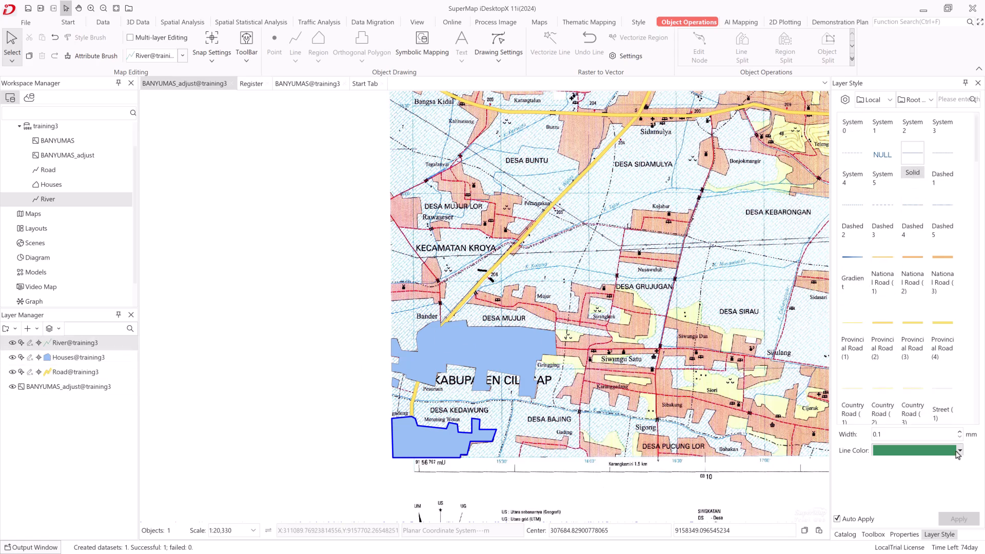
click(957, 451)
click(141, 289)
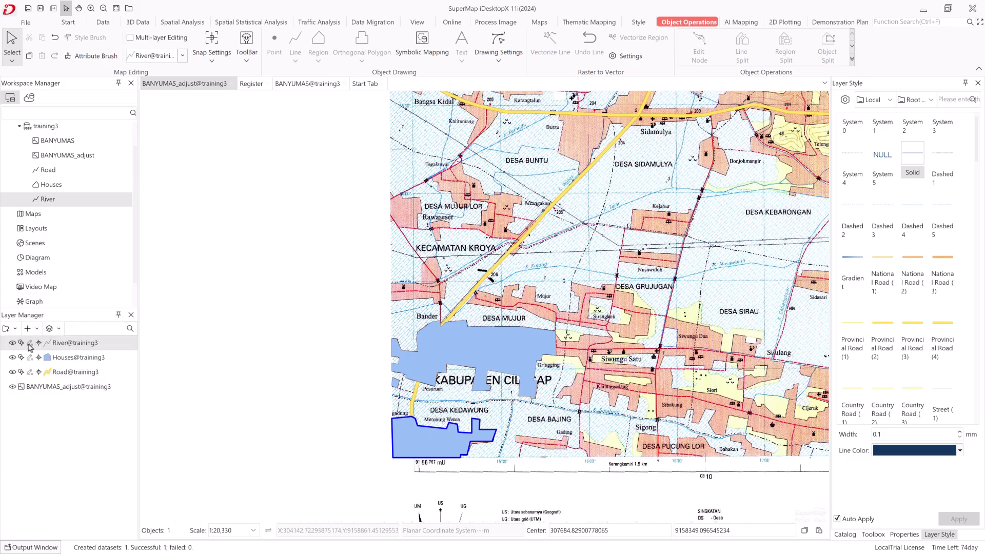
Step: Make the River layer editable and start a line at the map's western edge, tracing the river past Bander to the main road bridge
click(30, 344)
scroll(434, 315, up, 3)
click(295, 46)
scroll(368, 308, up, 3)
click(324, 319)
click(430, 297)
click(510, 276)
click(534, 300)
click(555, 316)
Step: Continue the river line northeast from the main road bridge, past the settlement north of Desa Mujur
click(574, 311)
click(609, 280)
click(660, 219)
click(686, 213)
click(739, 196)
click(781, 170)
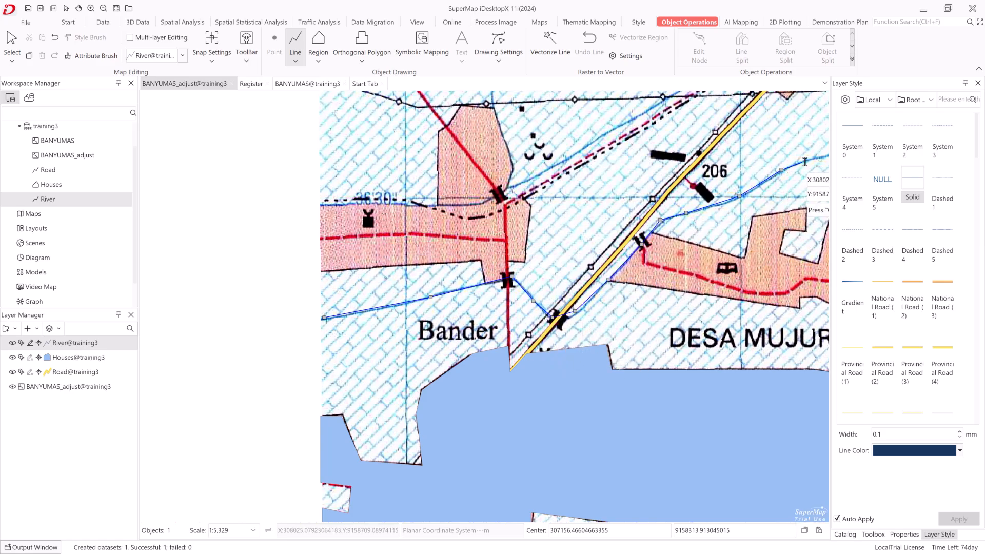
click(805, 160)
Step: Trace the river line eastward along K. Kalapa toward the Nusawuluh settlement
drag(770, 184, 466, 262)
click(556, 225)
click(626, 216)
click(663, 213)
drag(722, 215, 511, 201)
click(570, 221)
click(667, 240)
click(766, 247)
Step: Extend the river line across the road bridge near Desa Grujugan and along the labelled stretch of K. Nusawuluh
drag(803, 252, 515, 248)
click(584, 248)
click(636, 241)
click(760, 208)
drag(797, 207, 440, 260)
click(511, 245)
click(592, 246)
Step: Trace the eastern bend of K. Nusawuluh up to its junction with K. Cabangtipar and on to the dashed red road
click(650, 256)
click(677, 253)
click(713, 231)
click(723, 213)
click(737, 175)
click(752, 160)
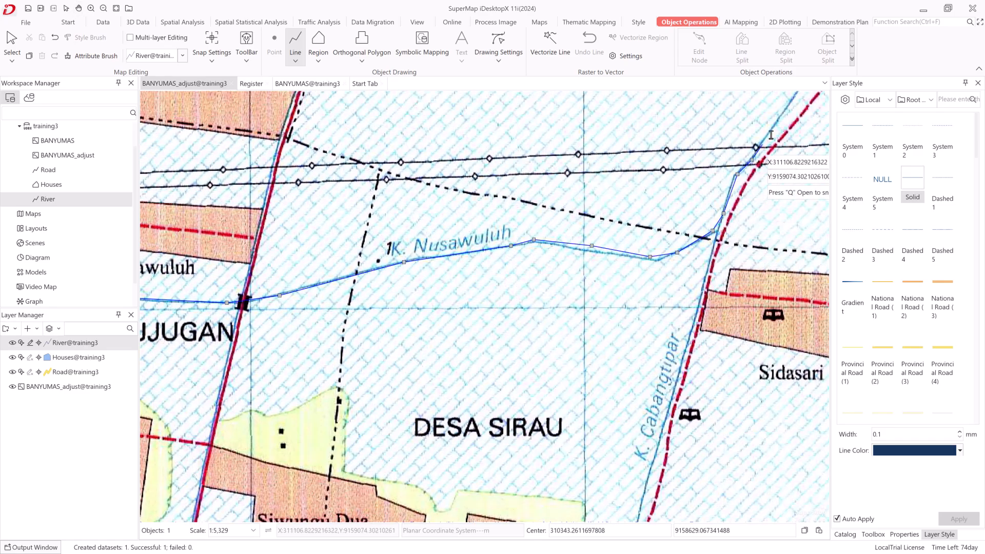
Step: Finish the river line at the settlement northeast of Desa Kebarongan and end editing of the River layer
drag(769, 137, 580, 314)
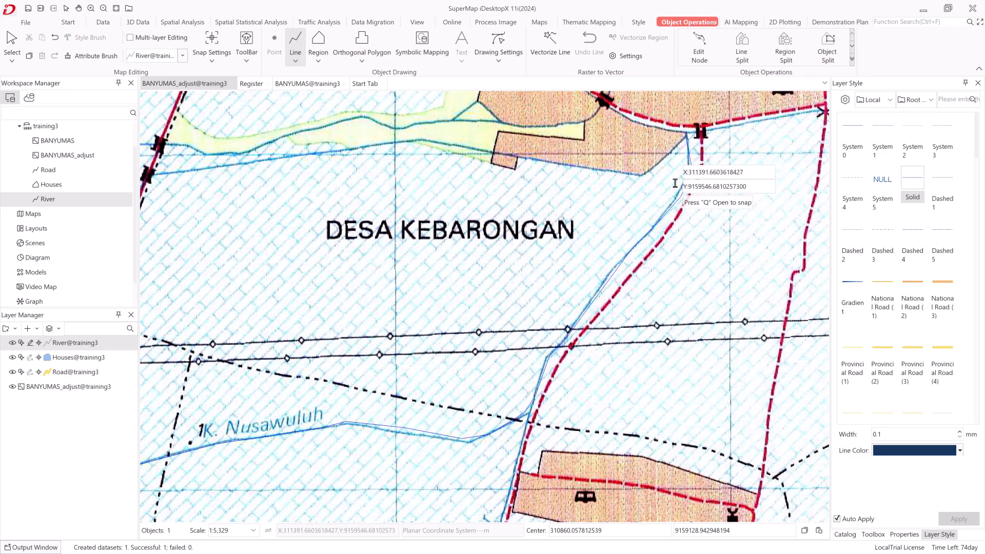
scroll(669, 200, down, 3)
click(30, 343)
scroll(282, 348, down, 3)
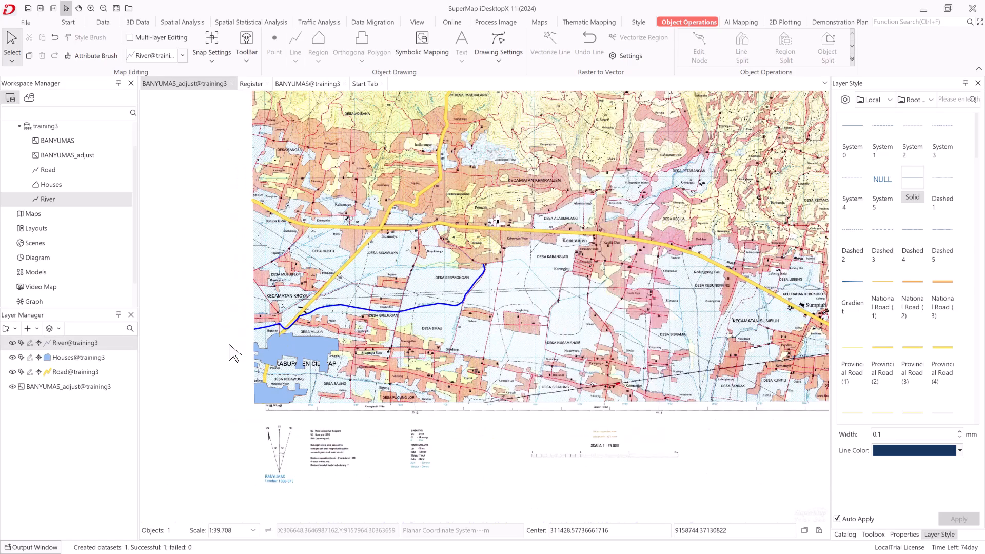
Step: Examine the digitized roads, settlements and river first with the BANYUMAS_adjust raster hidden, then over the scanned map
click(13, 387)
scroll(304, 351, down, 3)
scroll(365, 336, up, 2)
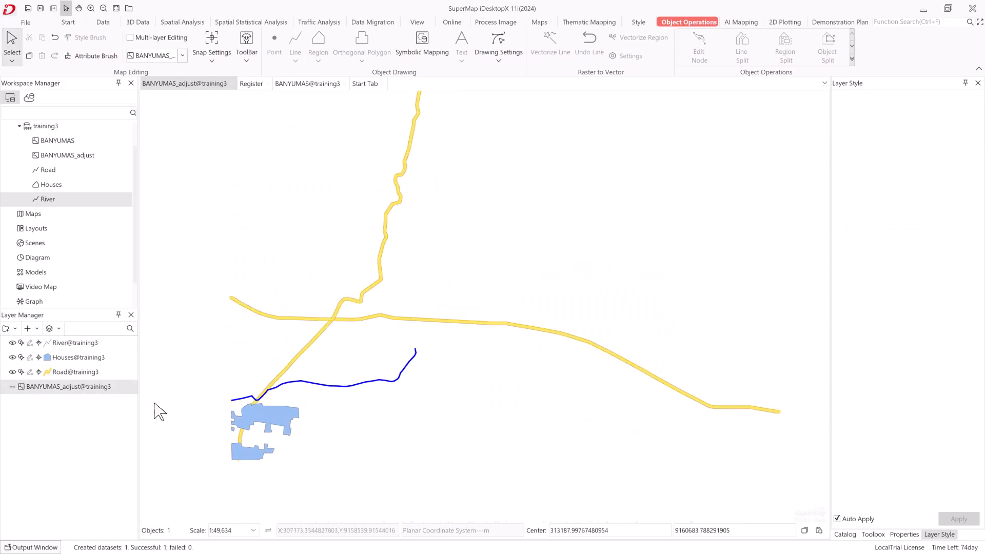
click(22, 343)
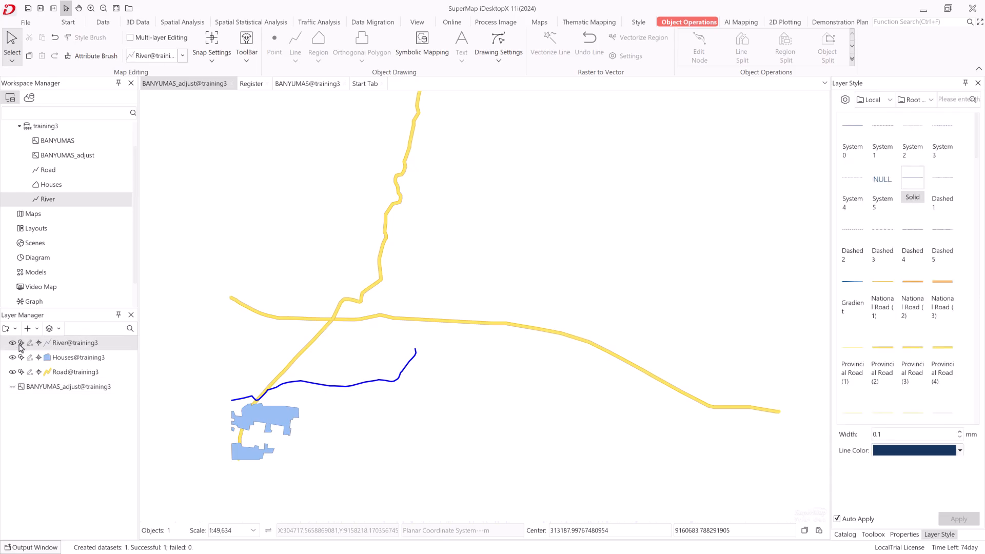
click(16, 387)
scroll(328, 331, up, 2)
click(380, 327)
drag(403, 335, 549, 331)
scroll(425, 344, down, 3)
scroll(426, 345, up, 7)
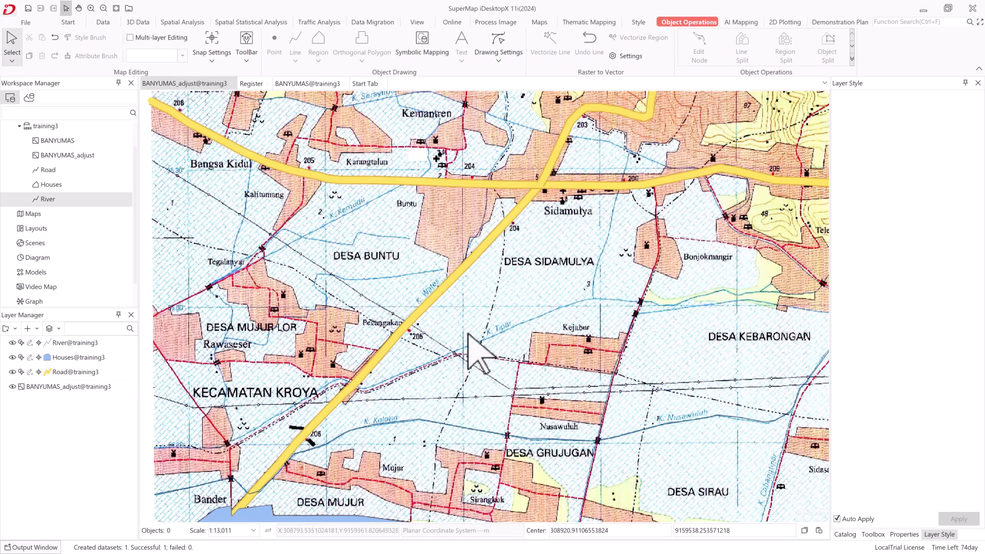
Step: Toggle the BANYUMAS_adjust raster's visibility to compare the digitized features around Desa Mujur with the scan
click(11, 387)
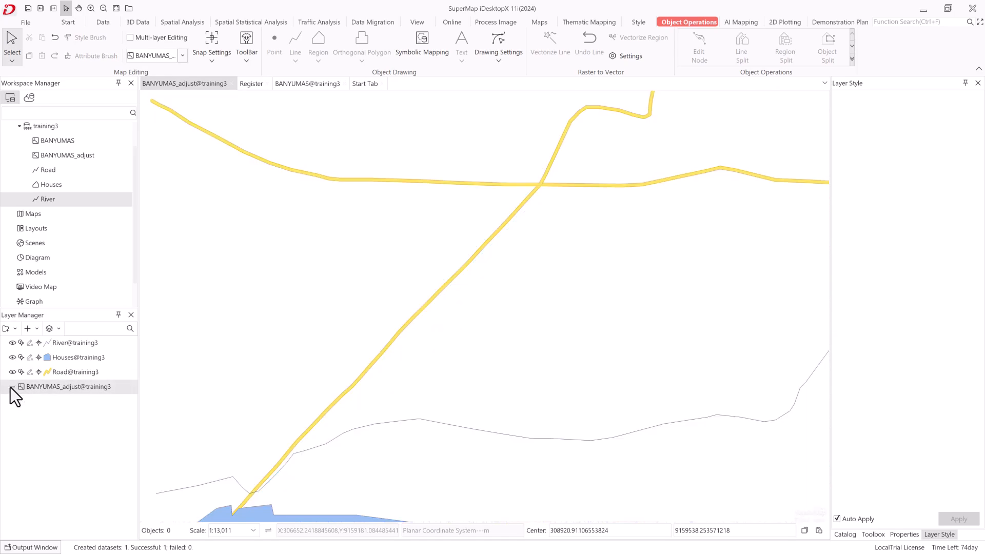
drag(258, 385, 354, 229)
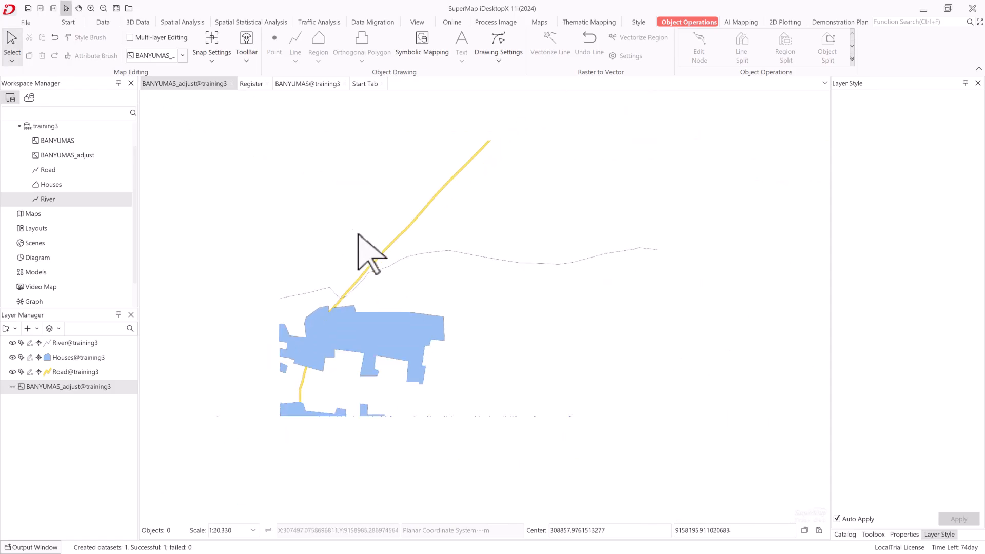
scroll(354, 230, down, 2)
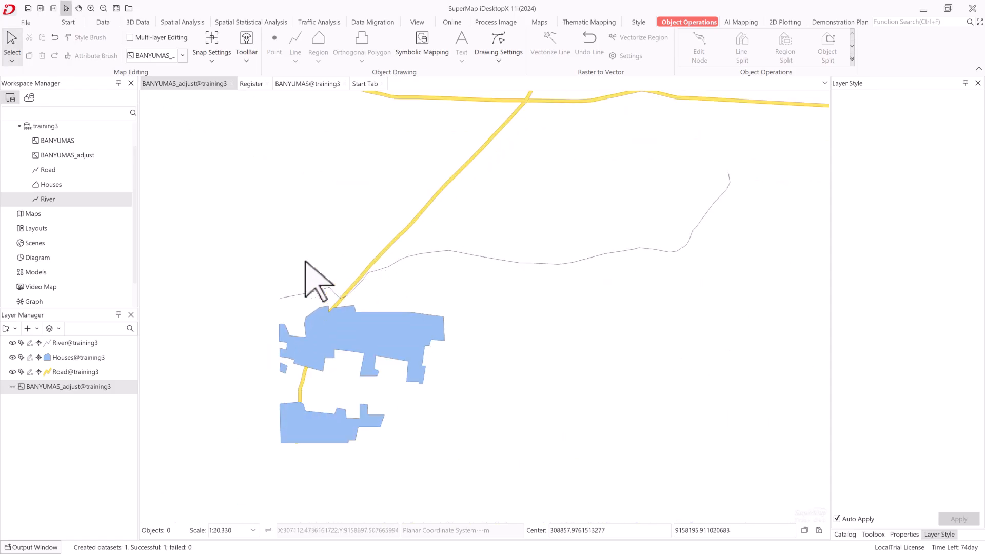
click(11, 387)
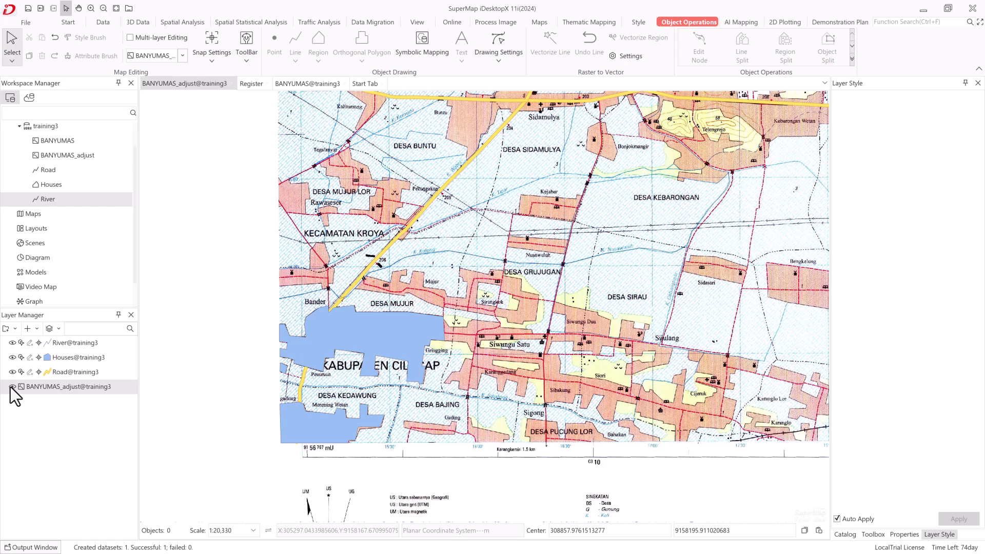
click(11, 387)
click(11, 387)
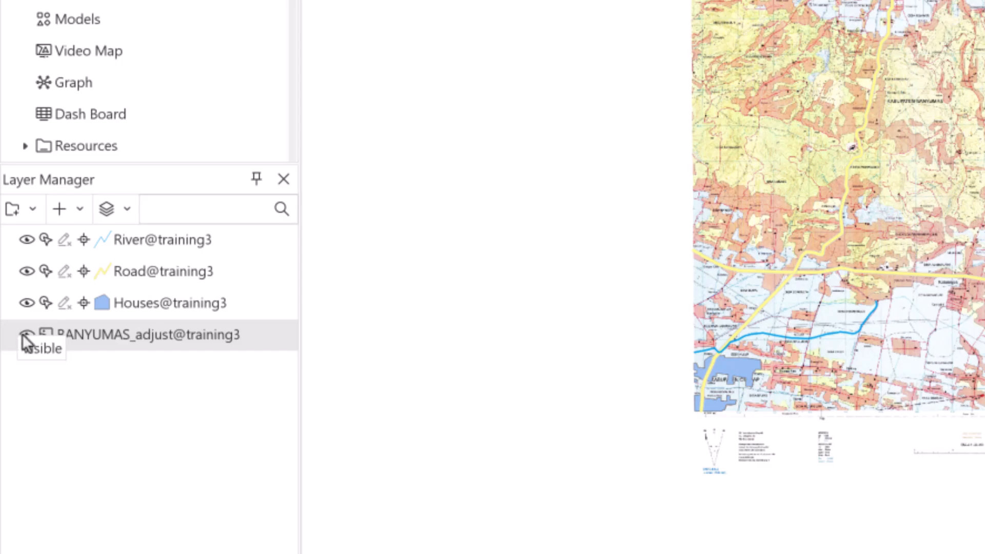
Step: Hide the BANYUMAS_adjust raster, enable multi-layer editing and make the Road, River and Houses layers editable
click(26, 339)
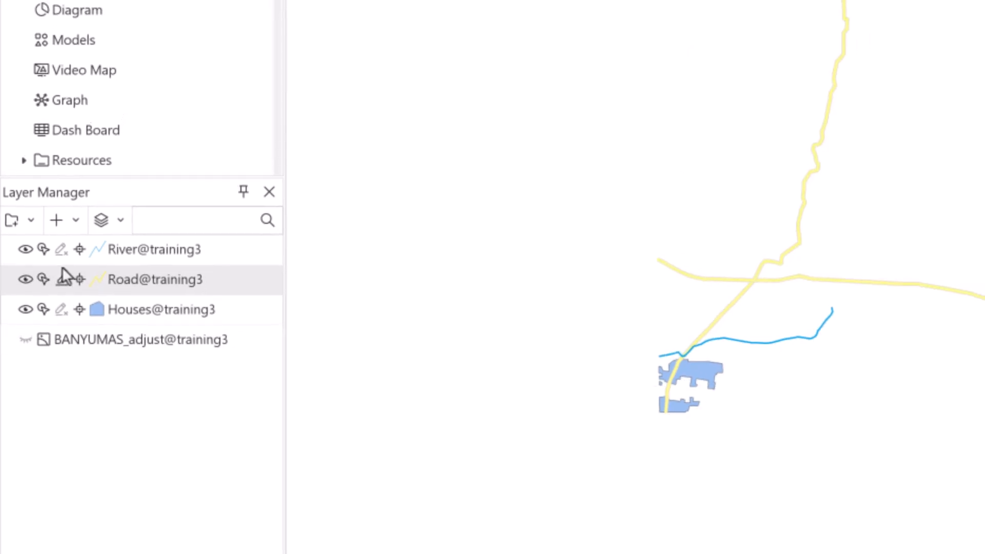
click(62, 278)
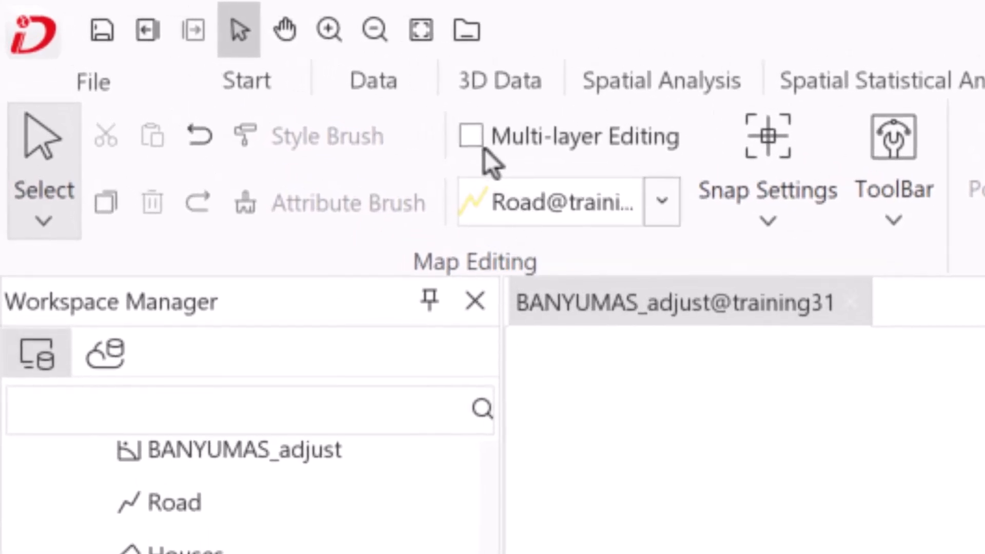
click(470, 137)
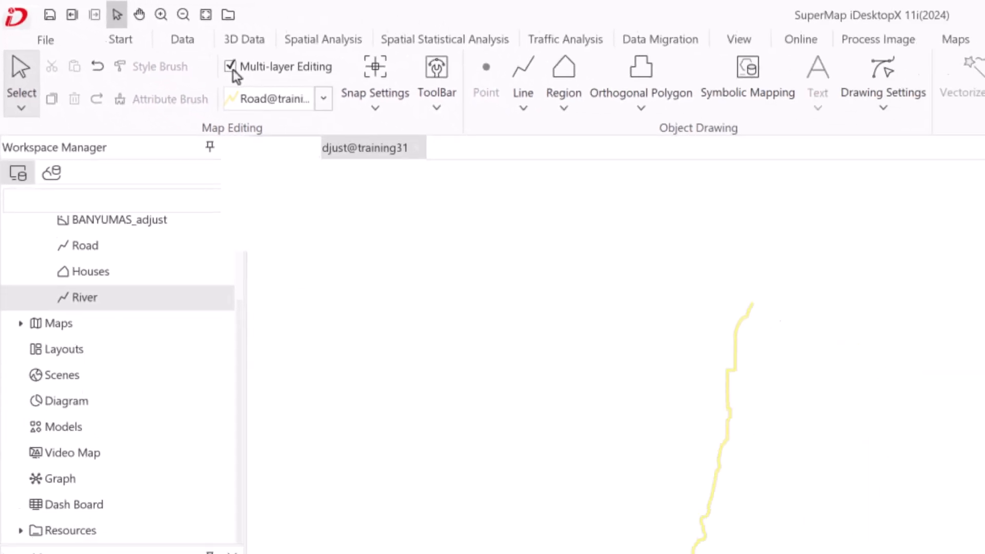
click(30, 343)
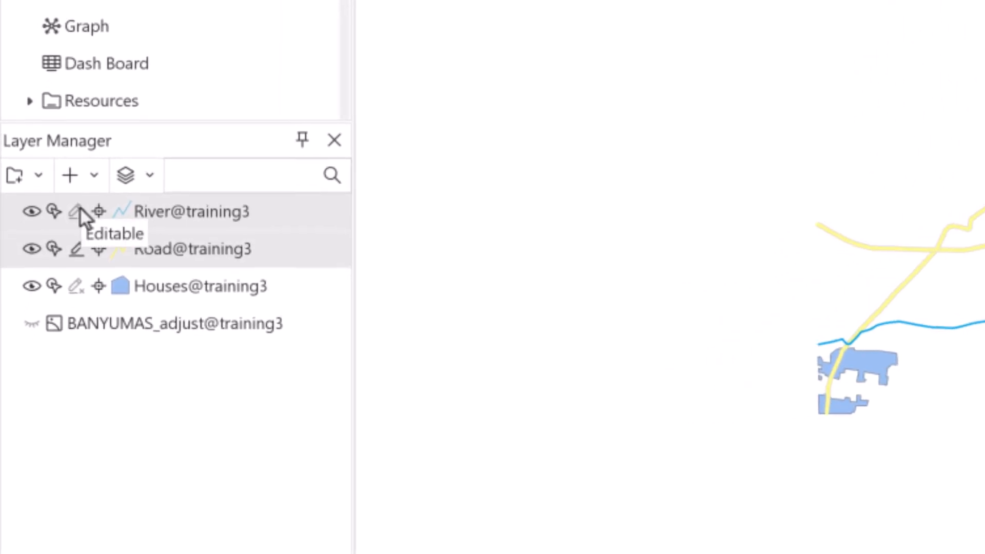
click(76, 286)
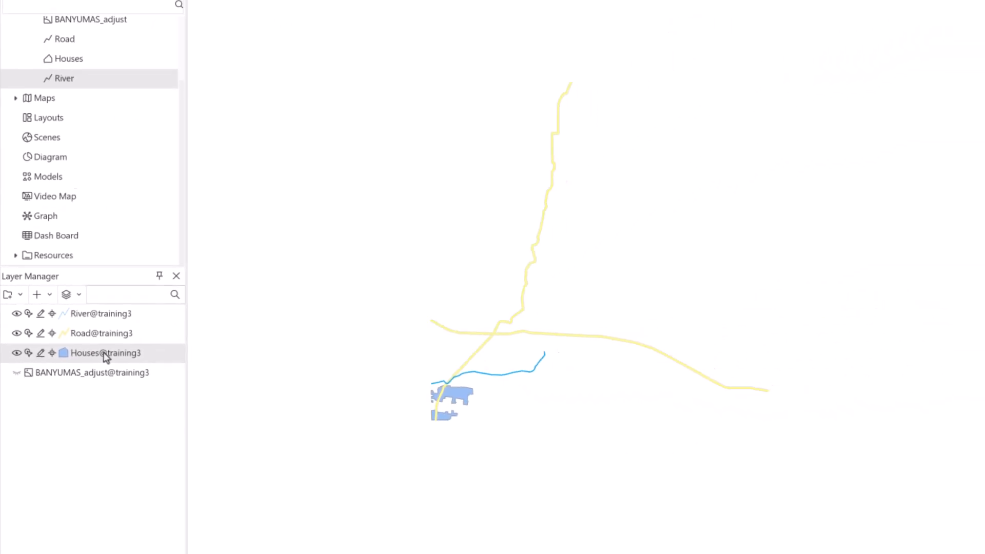
Step: Make Road the current editing layer and draw a short zigzag polyline east of the north-south road
click(71, 358)
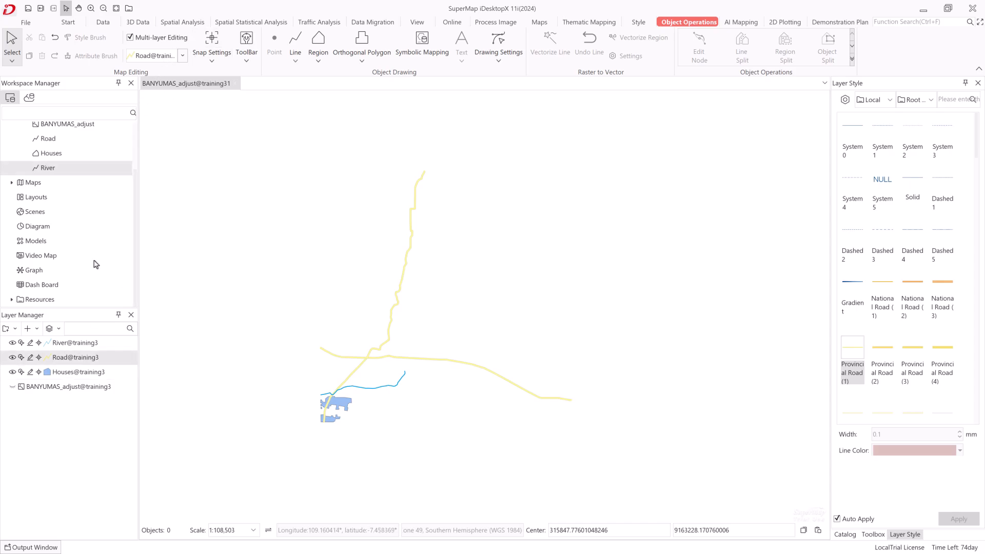
click(67, 346)
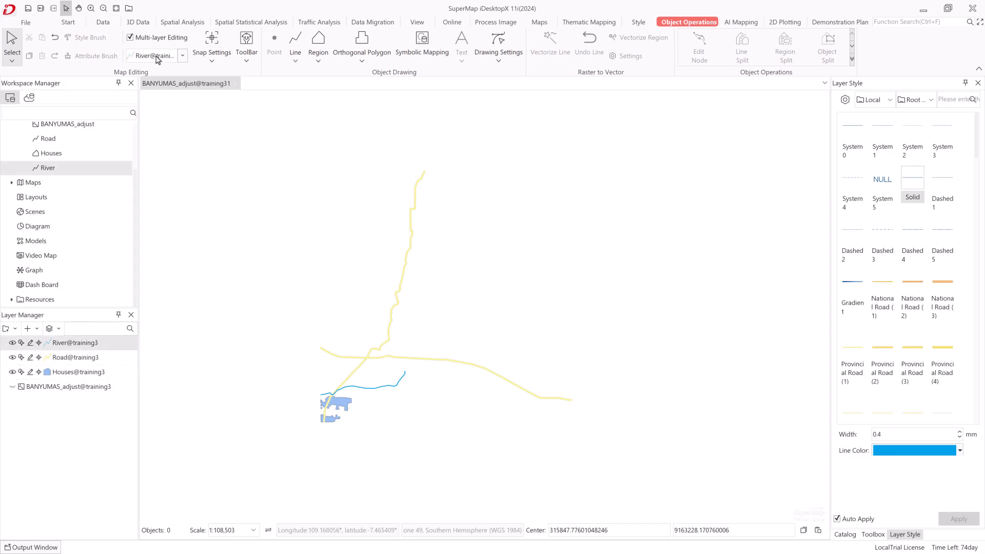
click(62, 360)
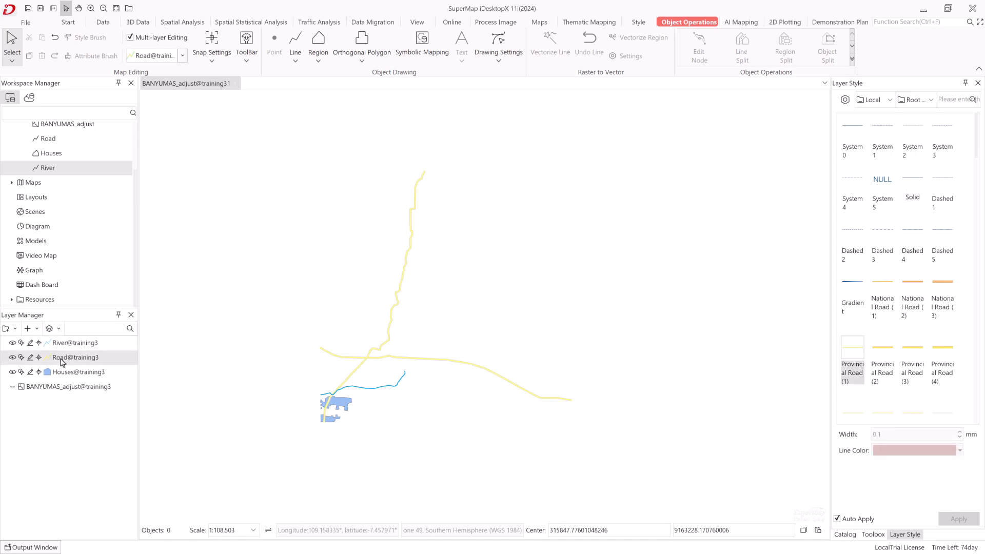
click(296, 62)
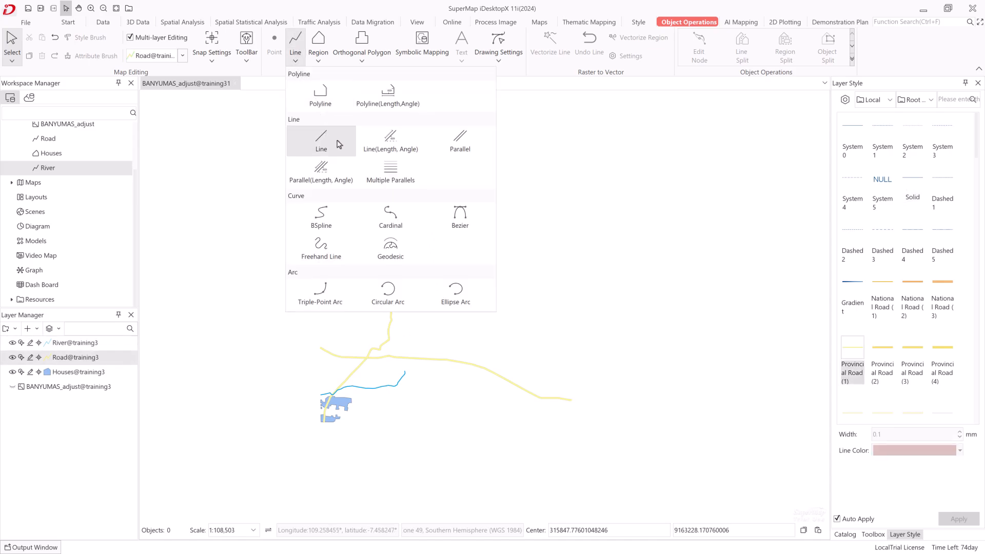
click(323, 104)
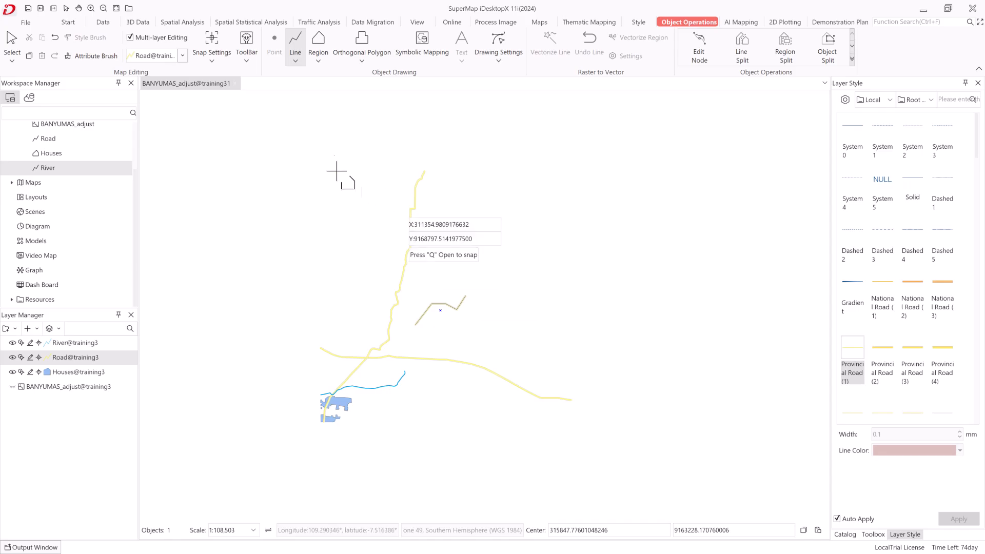
Step: Make Houses the current editing layer and draw a five-sided region east of the river's end, south of the main road
click(97, 373)
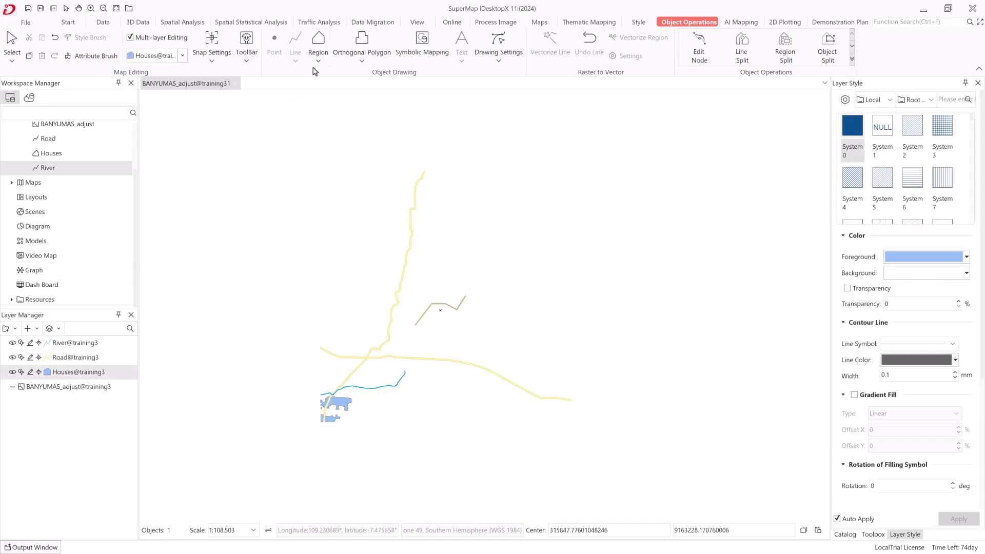
click(318, 52)
click(419, 402)
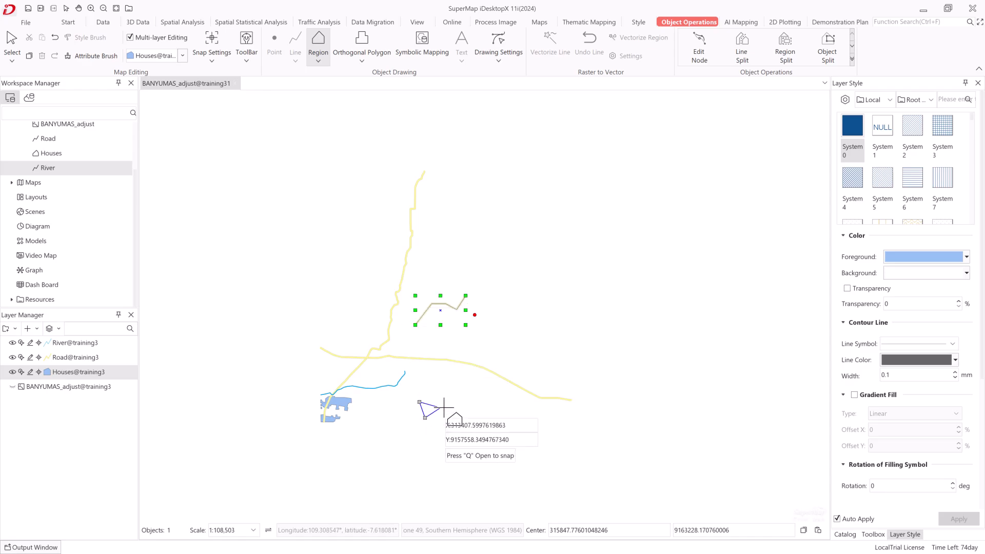
click(440, 388)
right_click(458, 379)
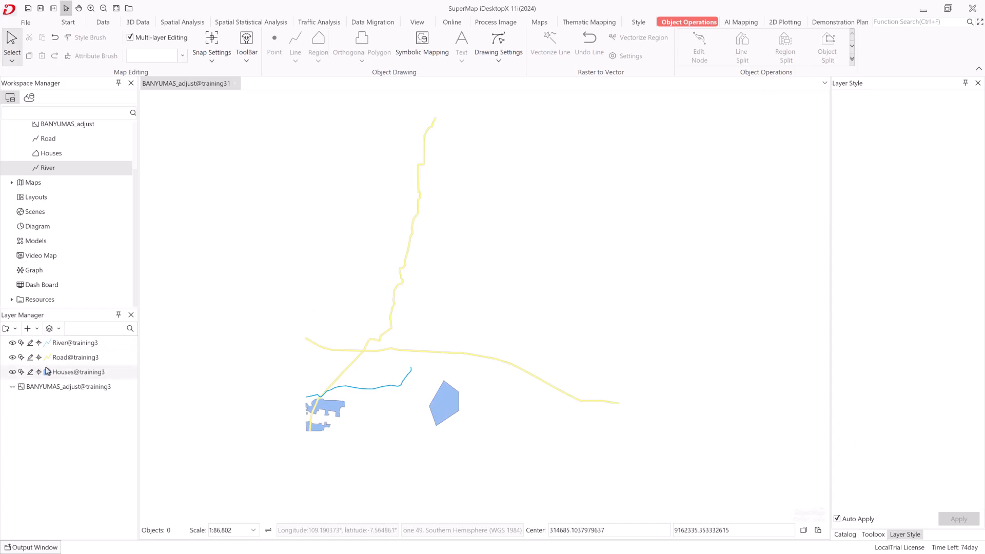
Step: Draw a zigzag parallel line about 86 m wide in the Road layer, east of the north-south road
click(66, 359)
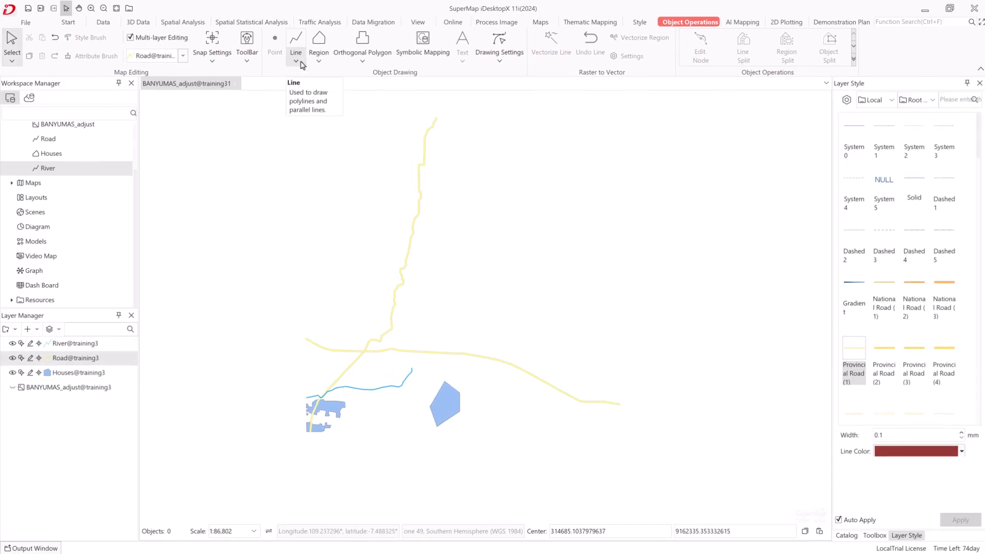
click(296, 63)
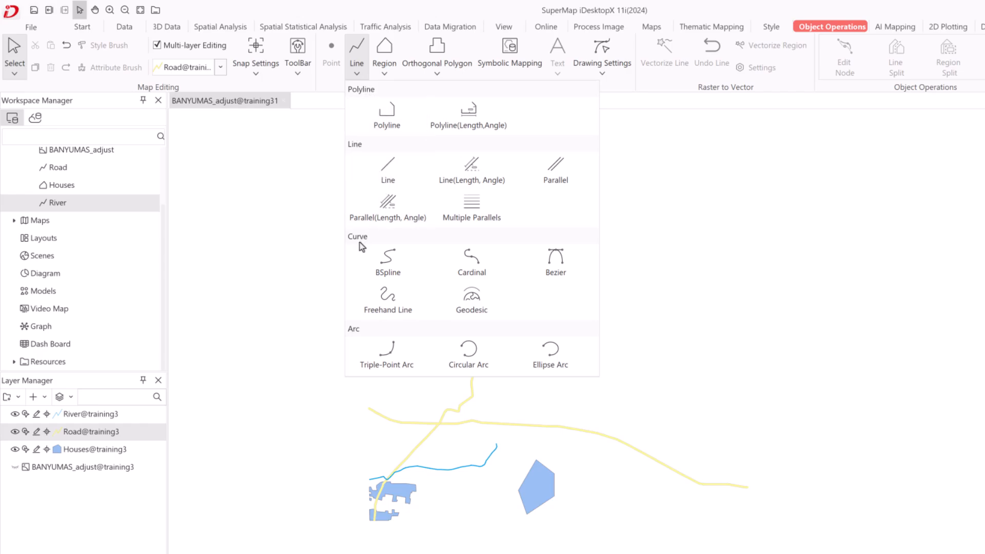
click(549, 179)
scroll(527, 375, up, 2)
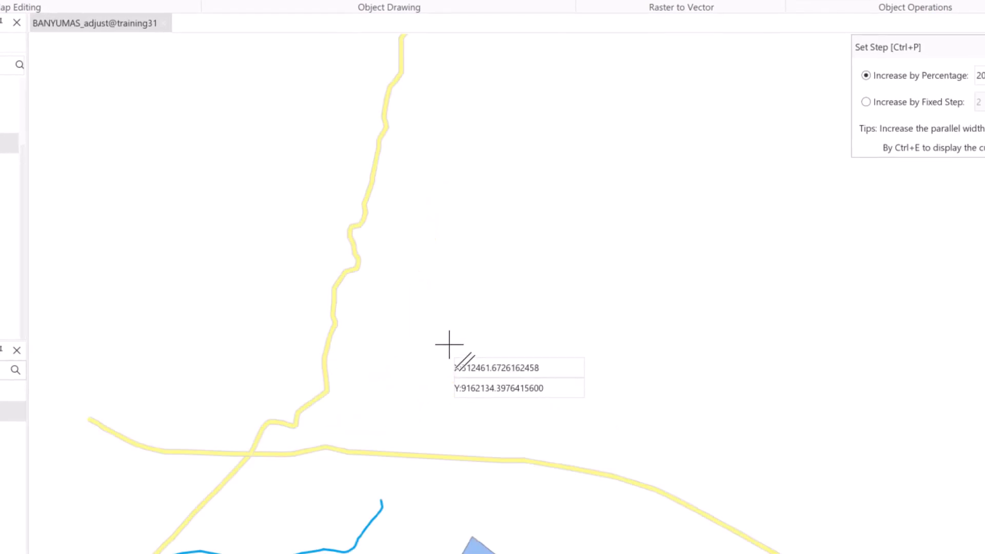
scroll(405, 381, up, 1)
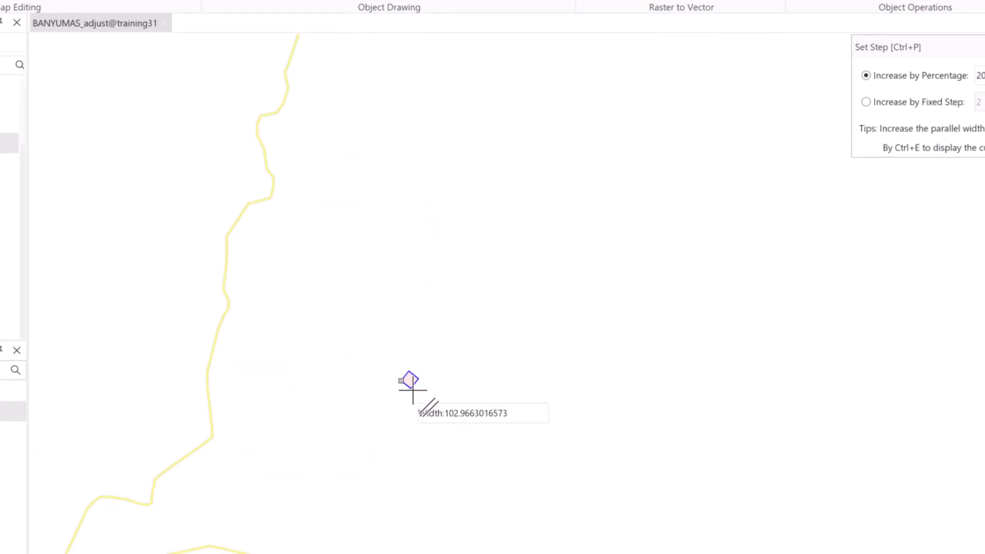
click(532, 252)
scroll(526, 272, down, 2)
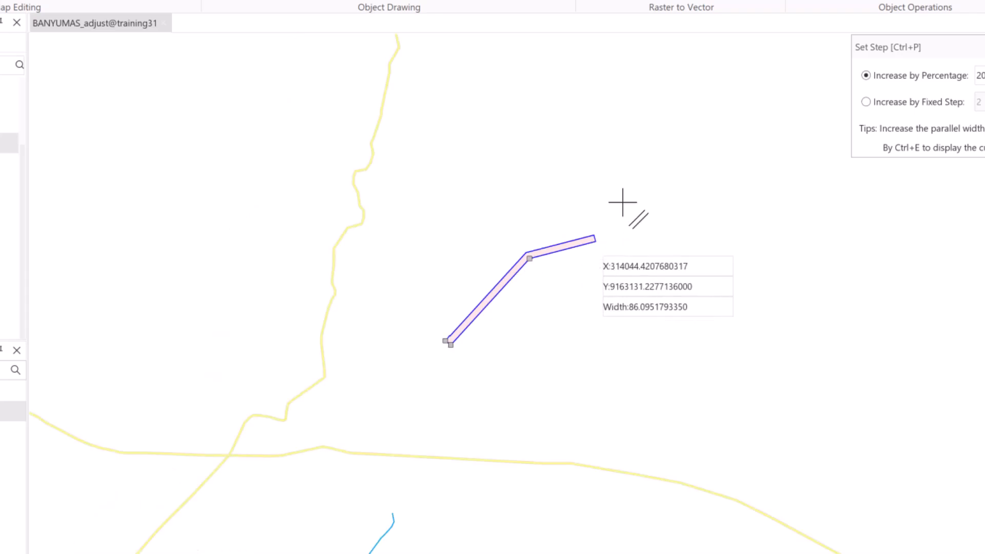
click(595, 240)
click(654, 149)
drag(700, 254, 605, 324)
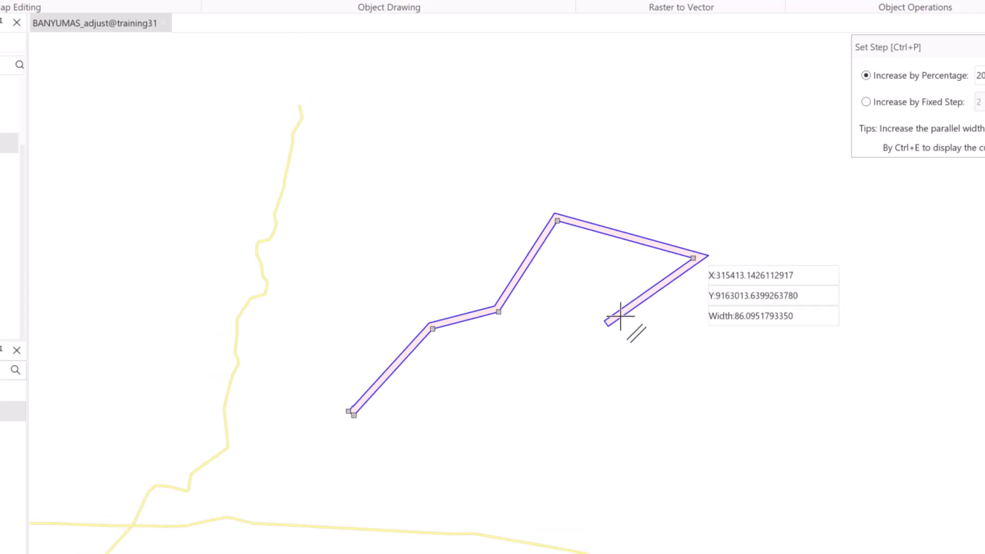
right_click(860, 207)
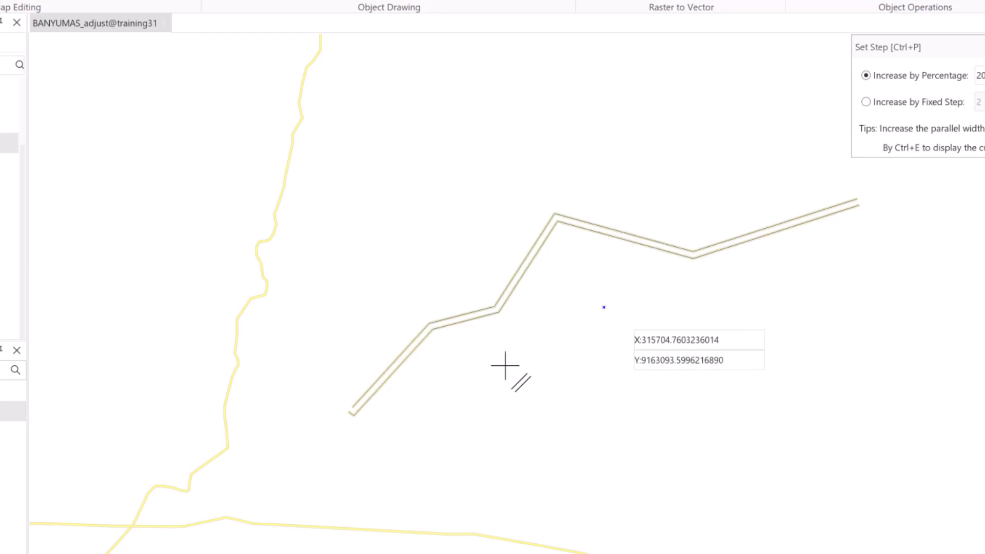
Step: Draw a second parallel line about 130 m wide in the Road layer, bending up to end on the first parallel line's eastern segment
click(585, 366)
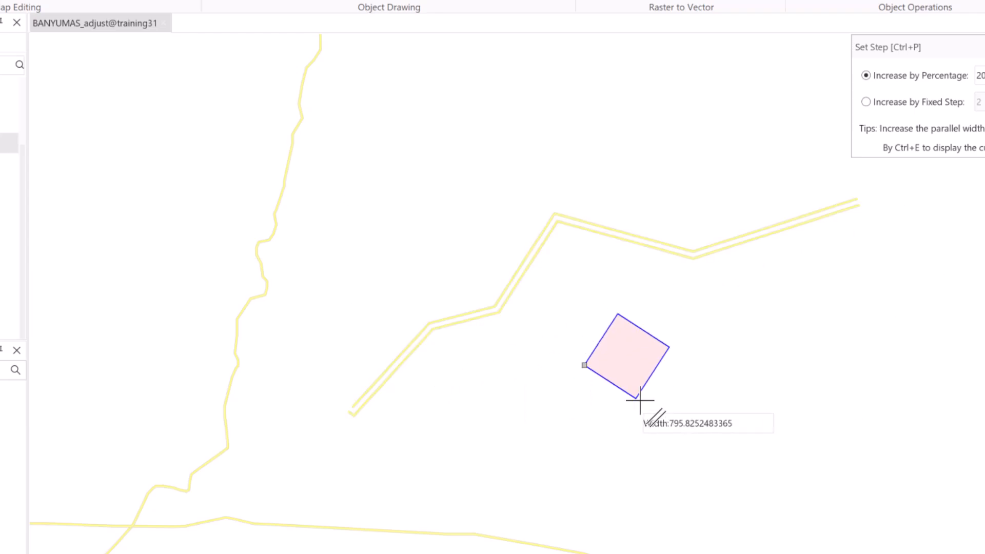
click(594, 361)
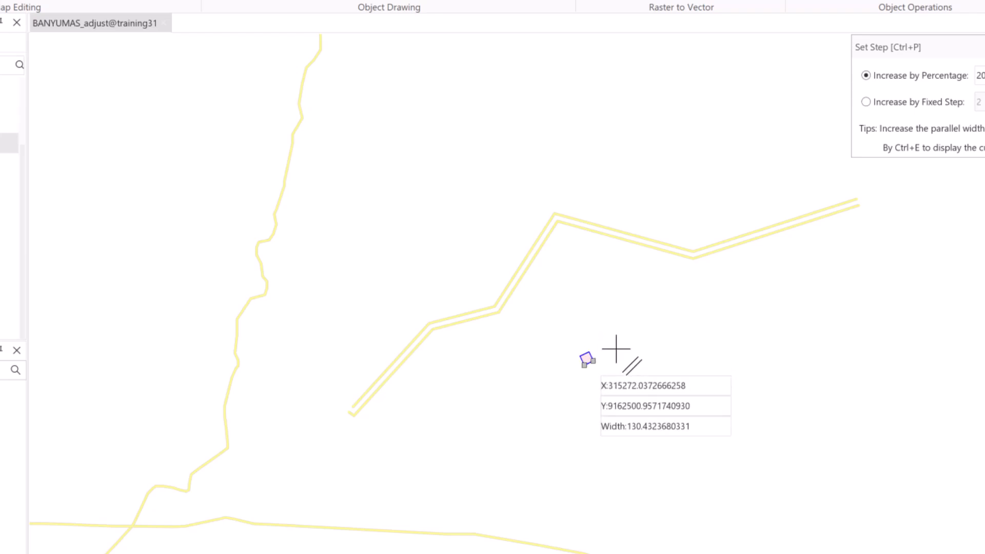
click(709, 322)
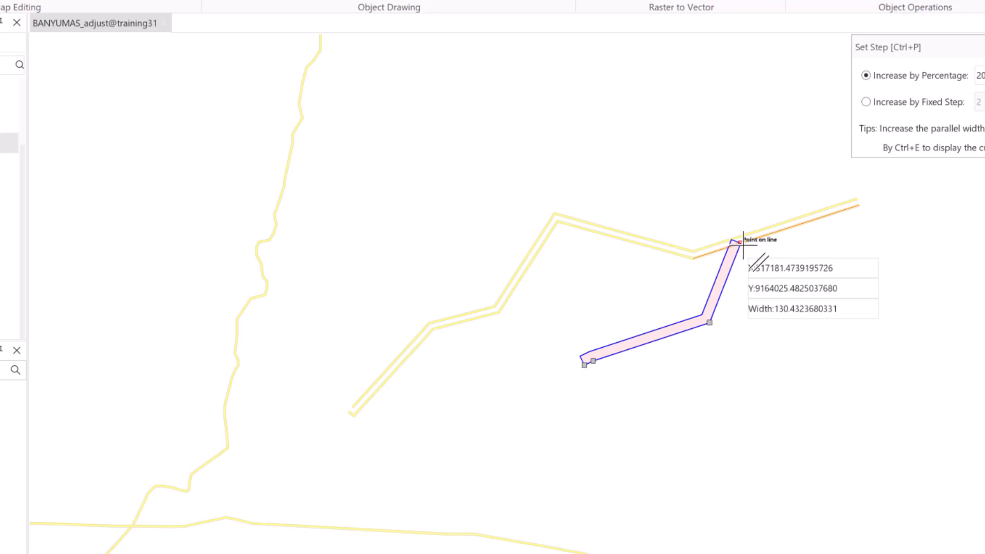
click(743, 242)
right_click(743, 241)
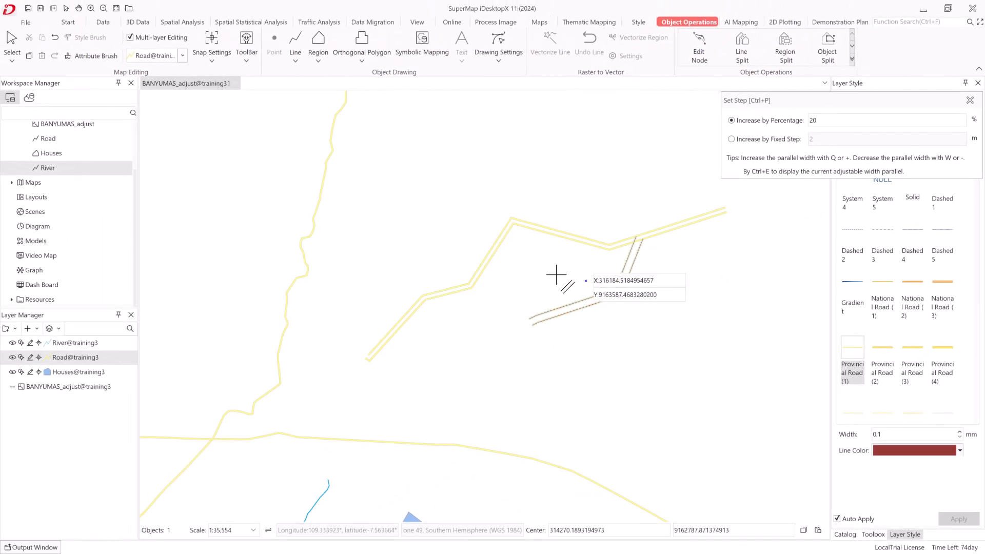
Step: Draw a long B-spline curve in the Road layer, sweeping around the south, east and north of the two parallel lines
click(296, 49)
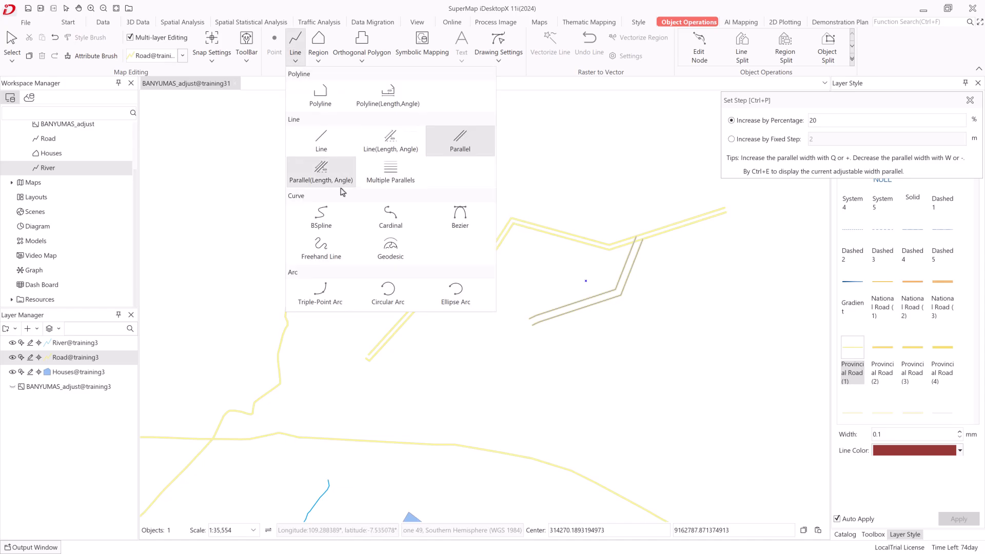
click(327, 218)
click(538, 401)
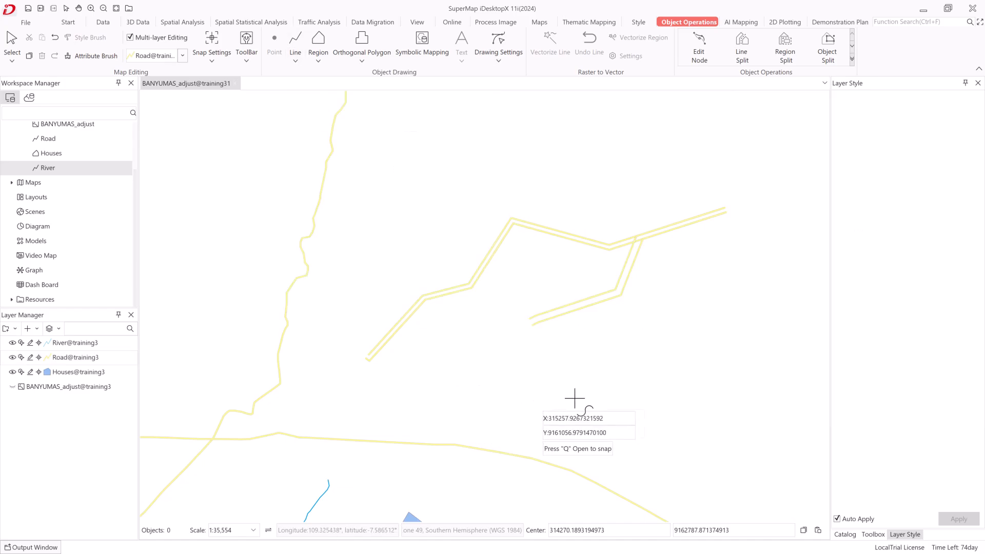
click(694, 375)
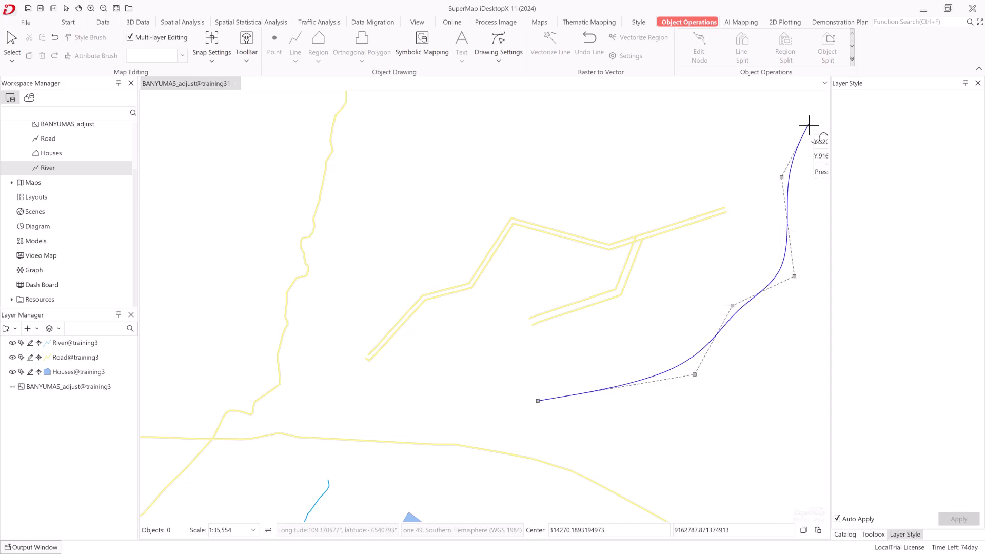
click(692, 107)
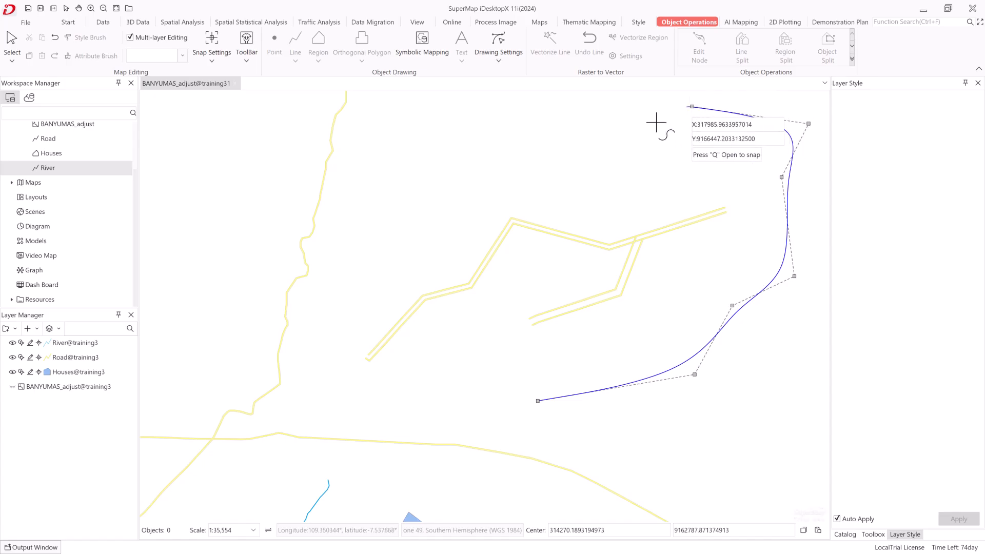
right_click(612, 169)
Step: Make Houses the current editing layer and draw a thin horizontal right-angle rectangle and a nearly square one east of the B-spline curve
drag(531, 303, 288, 267)
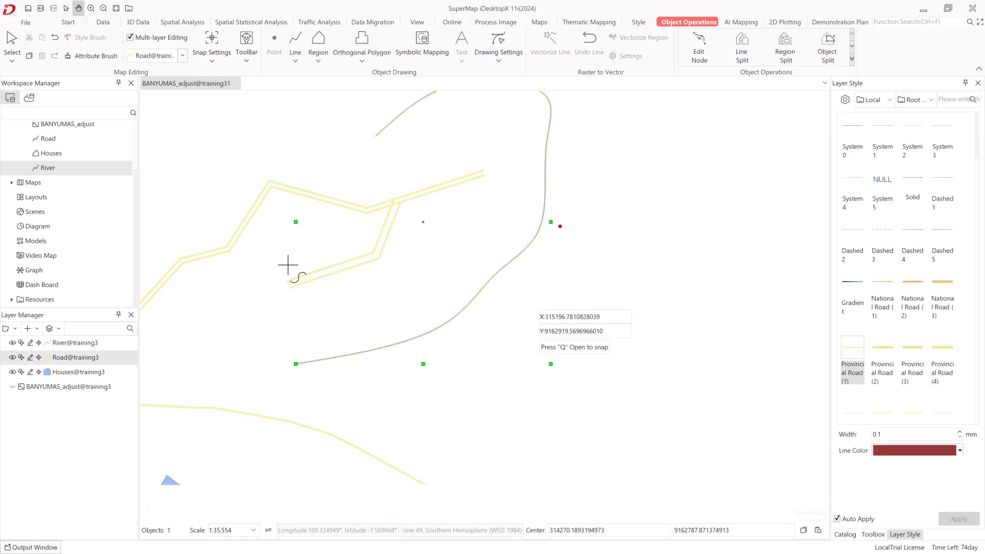
click(94, 373)
click(363, 63)
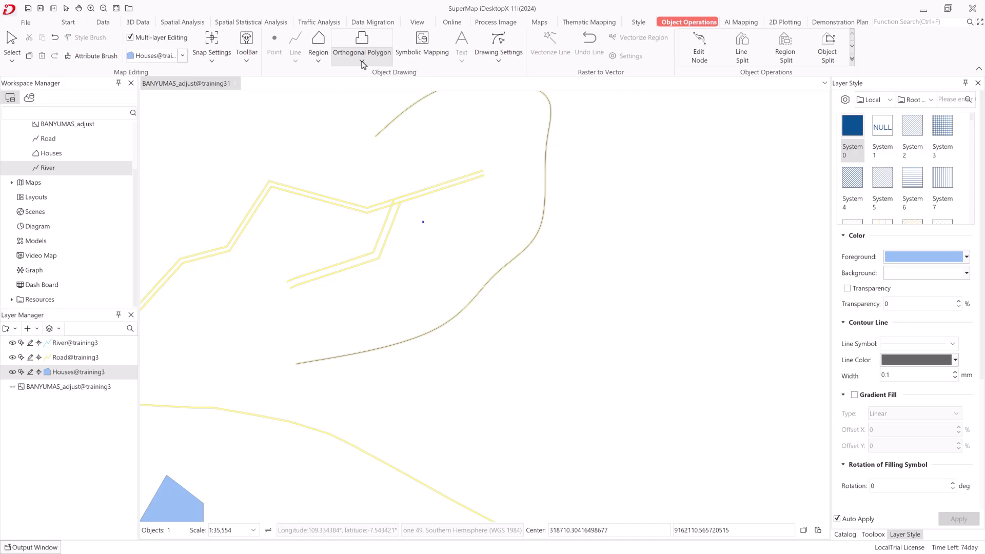
click(318, 60)
click(366, 100)
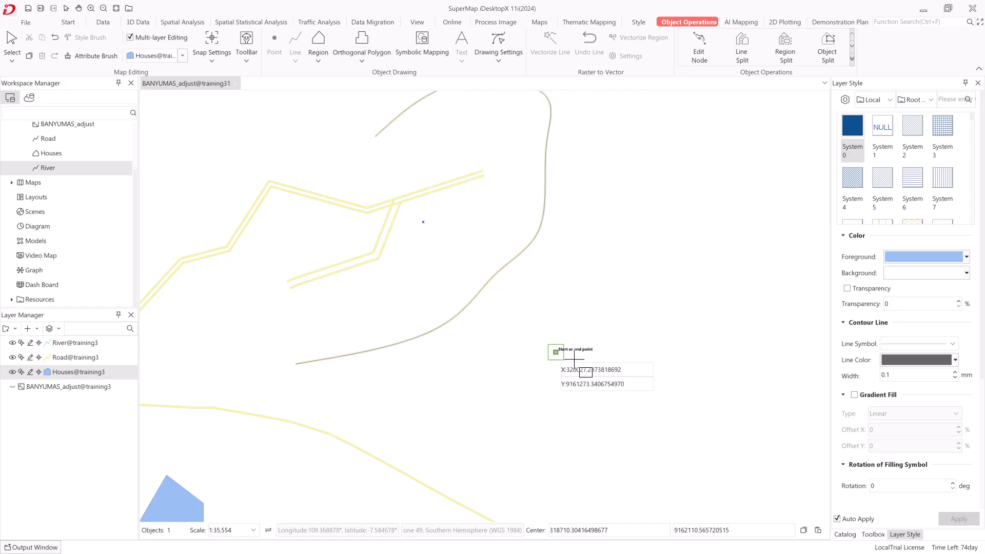
click(556, 344)
click(649, 352)
click(653, 234)
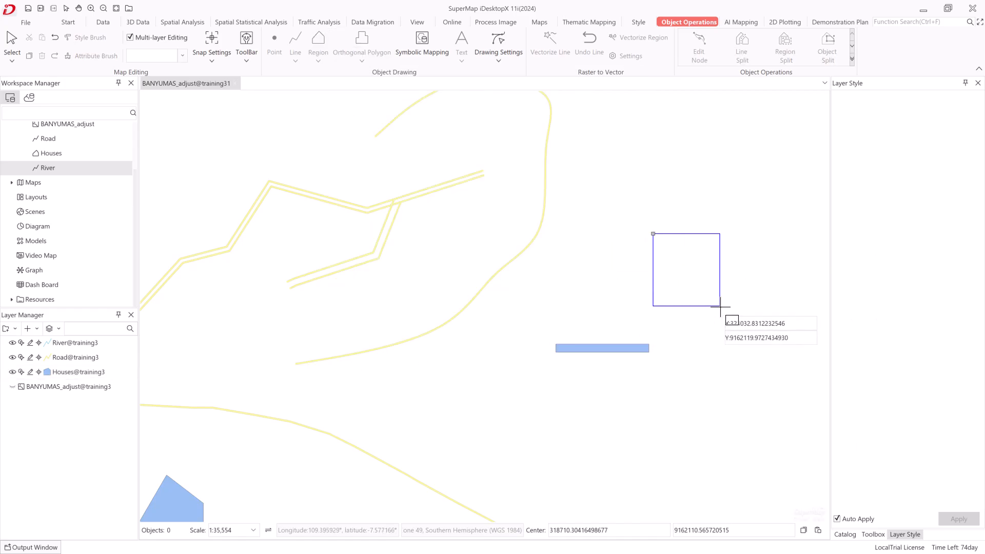
click(720, 305)
right_click(710, 321)
Step: Draw a right-leaning parallelogram region in the Houses layer, north of the nearly square rectangle
click(319, 61)
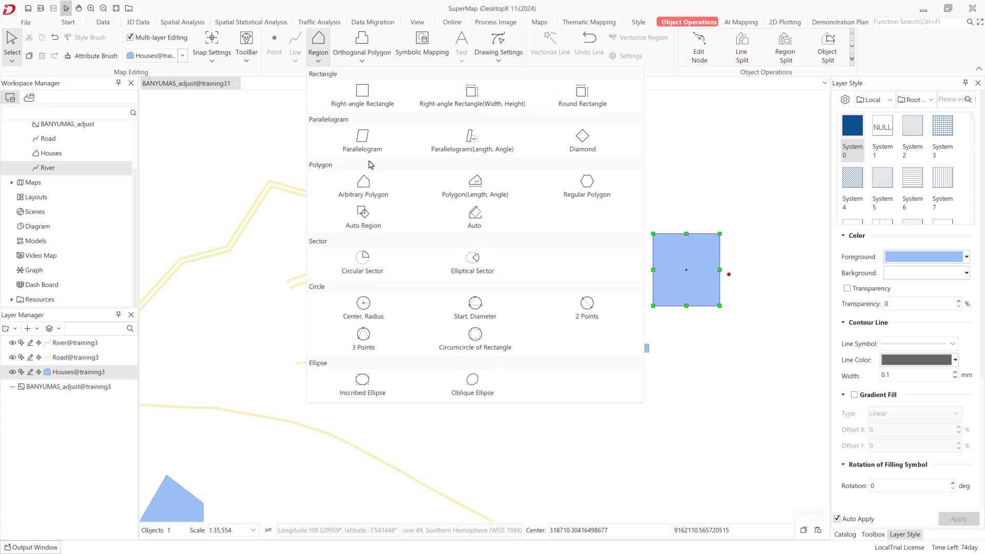
click(364, 137)
click(597, 193)
click(664, 193)
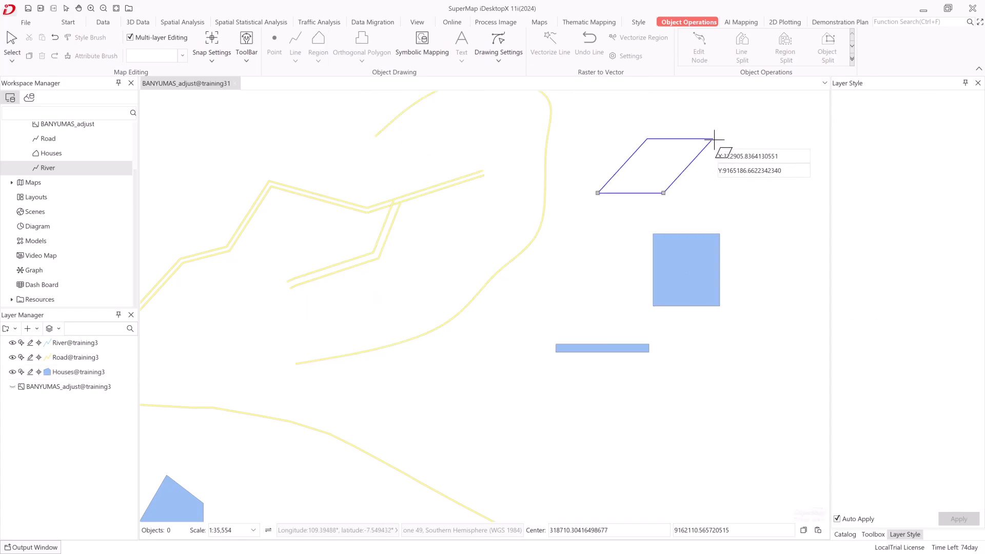
click(731, 134)
Step: Draw a diamond region in the Houses layer, southeast of the thin rectangle
click(318, 61)
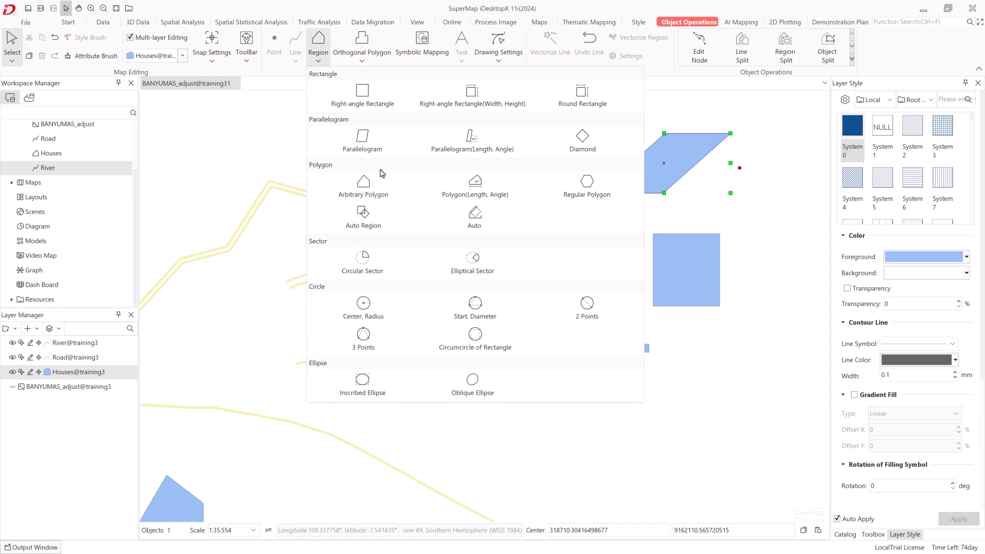
click(583, 140)
click(664, 426)
click(713, 390)
click(736, 477)
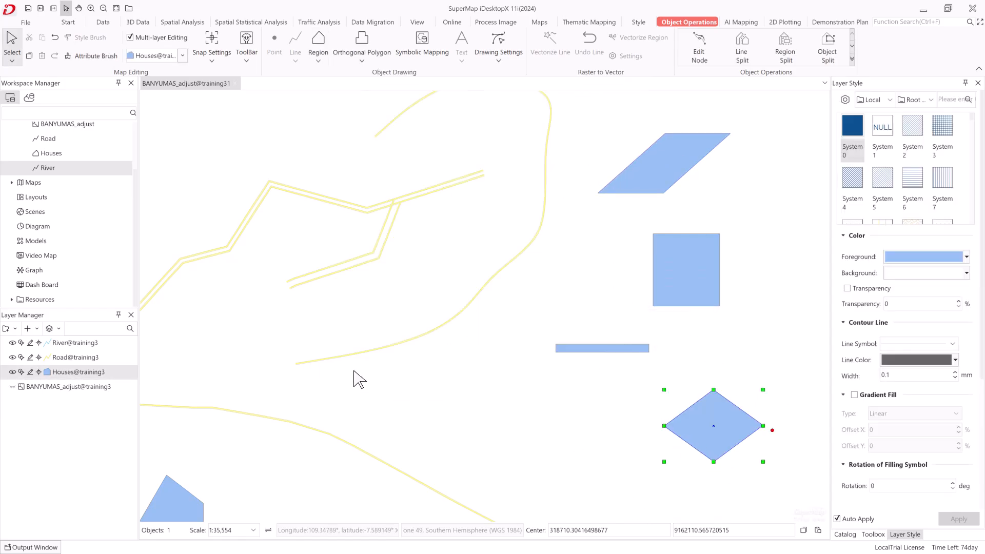
Step: Clear the selection and turn the Houses layer's selectability off and back on
click(555, 204)
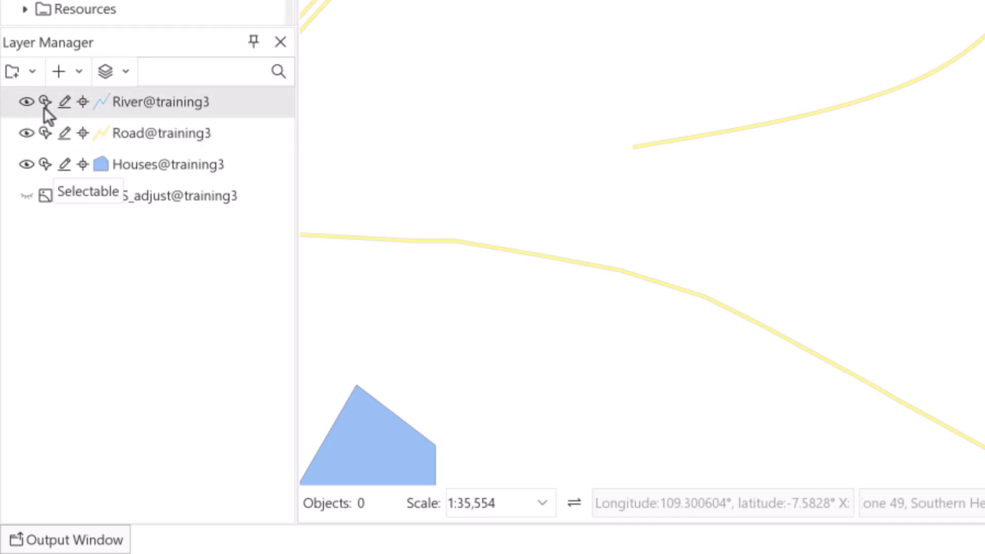
click(46, 167)
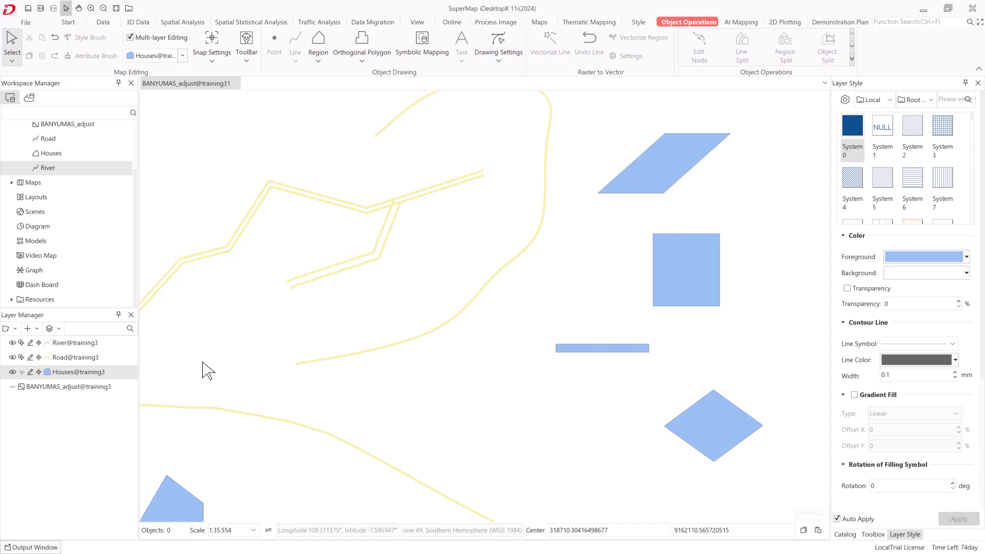
click(22, 372)
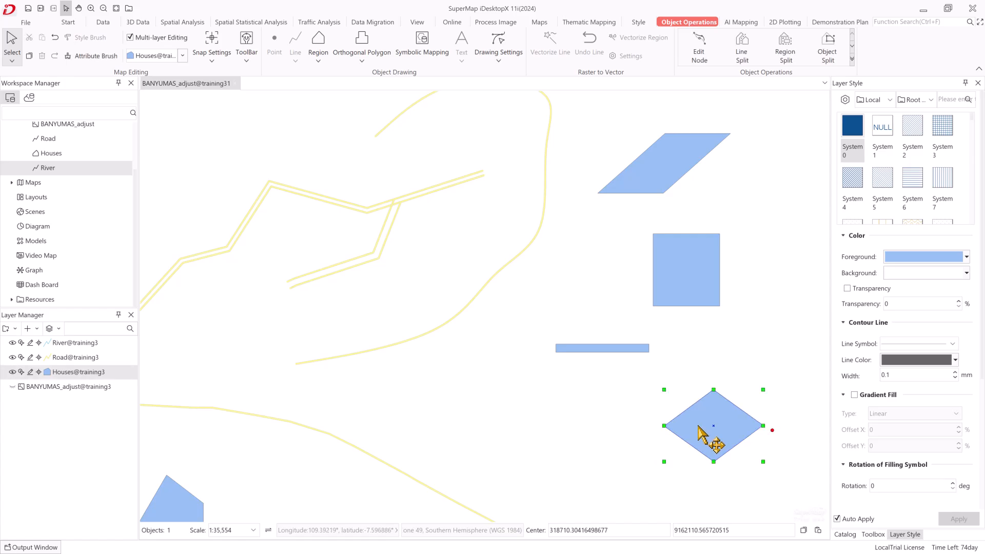
Step: Delete the diamond, thin rectangle, nearly square rectangle and parallelogram from the Houses layer
key(Delete)
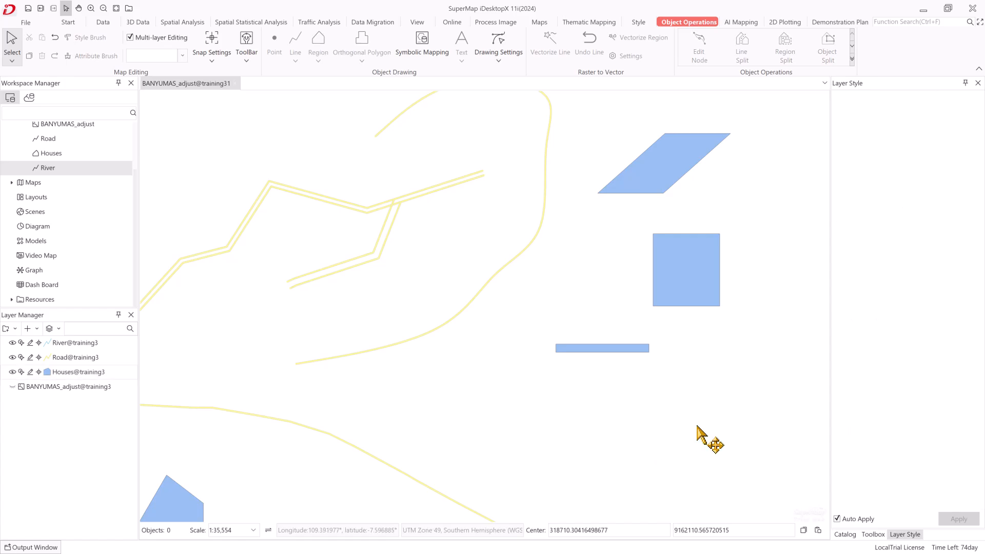
click(630, 350)
right_click(637, 351)
click(657, 338)
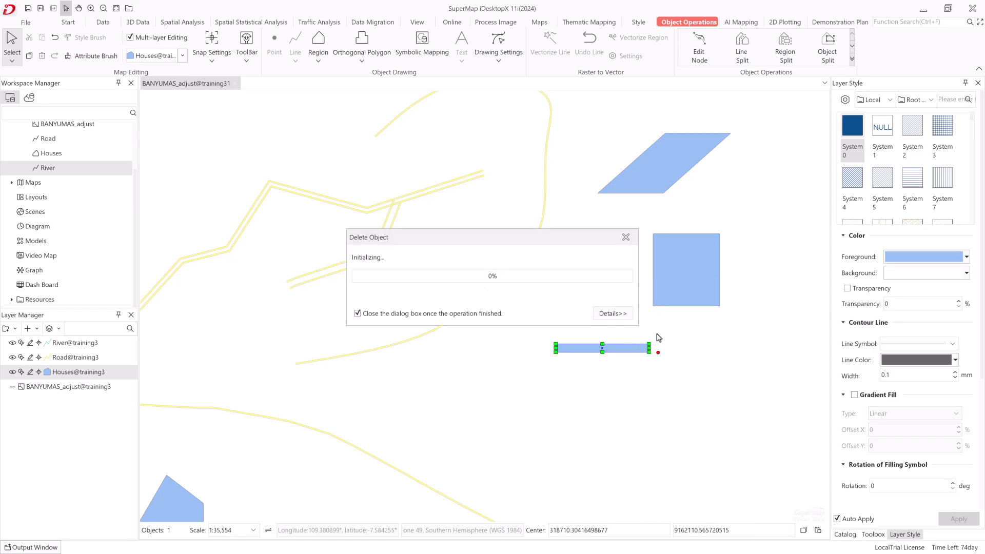
right_click(675, 282)
click(652, 286)
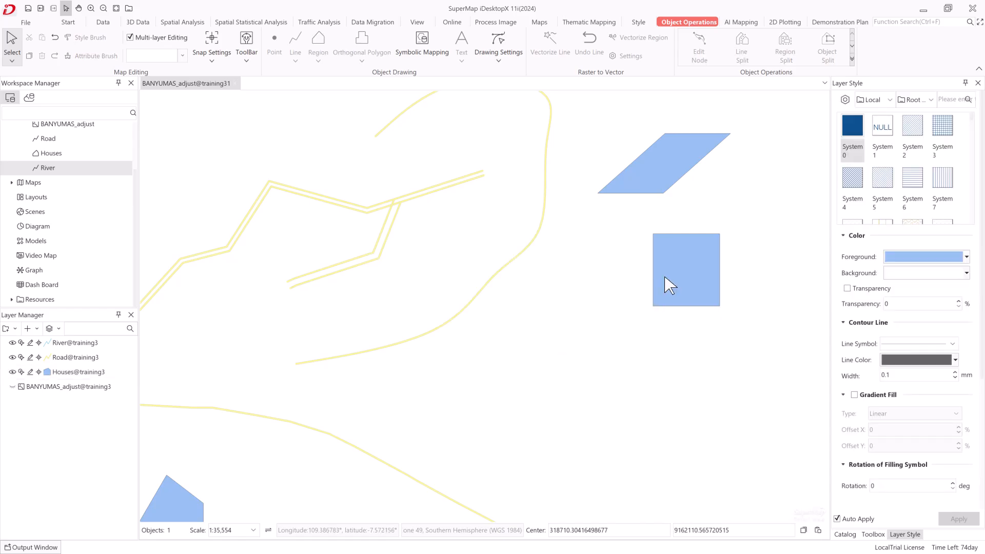
right_click(665, 278)
click(694, 331)
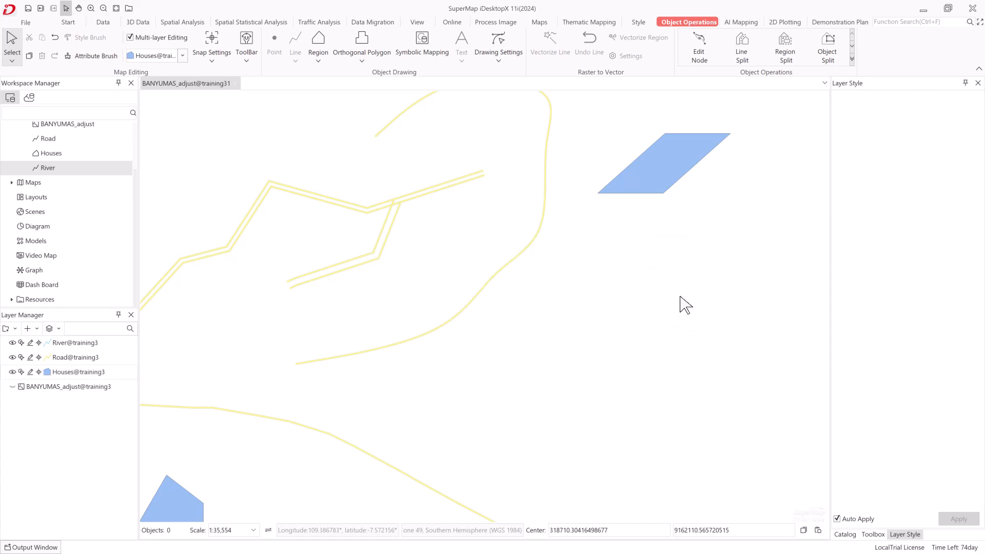
click(638, 188)
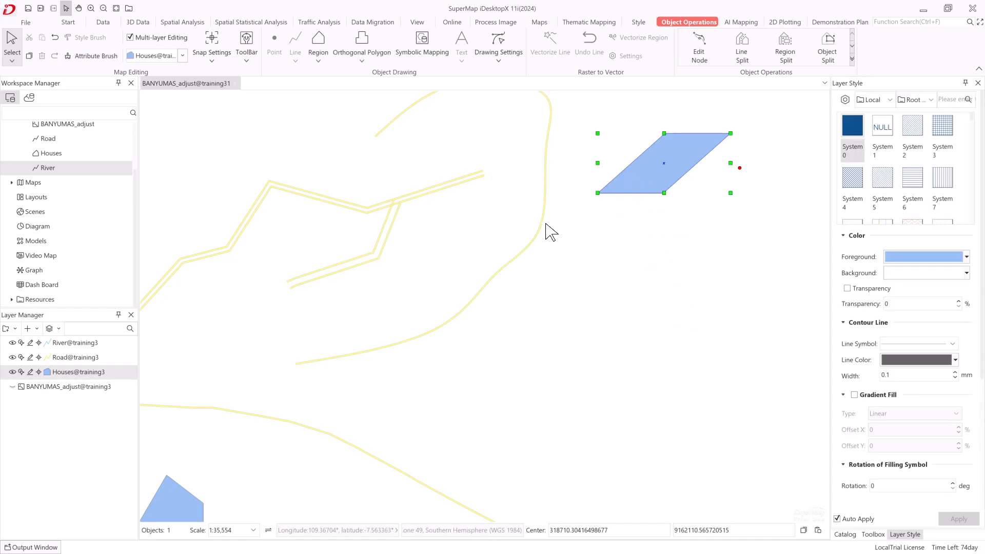
key(Delete)
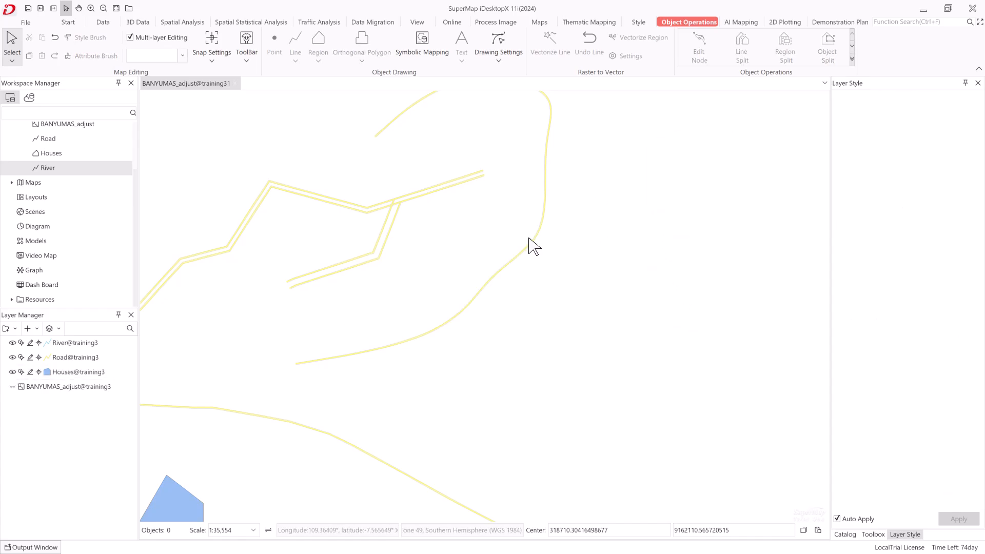
Step: Delete the B-spline curve and both parallel lines from the Road layer
click(533, 243)
key(Delete)
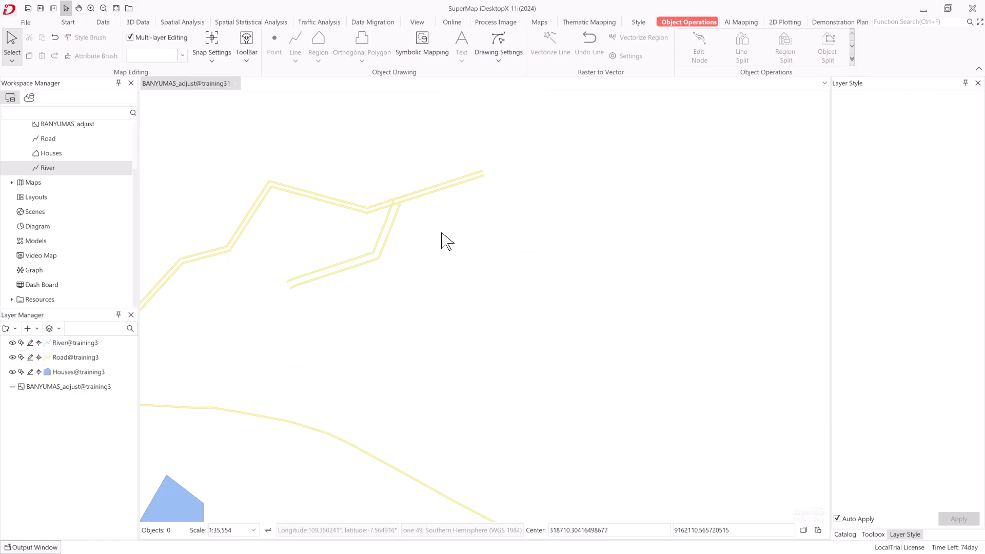
click(409, 203)
key(Delete)
click(385, 251)
key(Delete)
Step: Delete the five-sided Houses region east of the river's end, south of the main road
scroll(409, 294, down, 3)
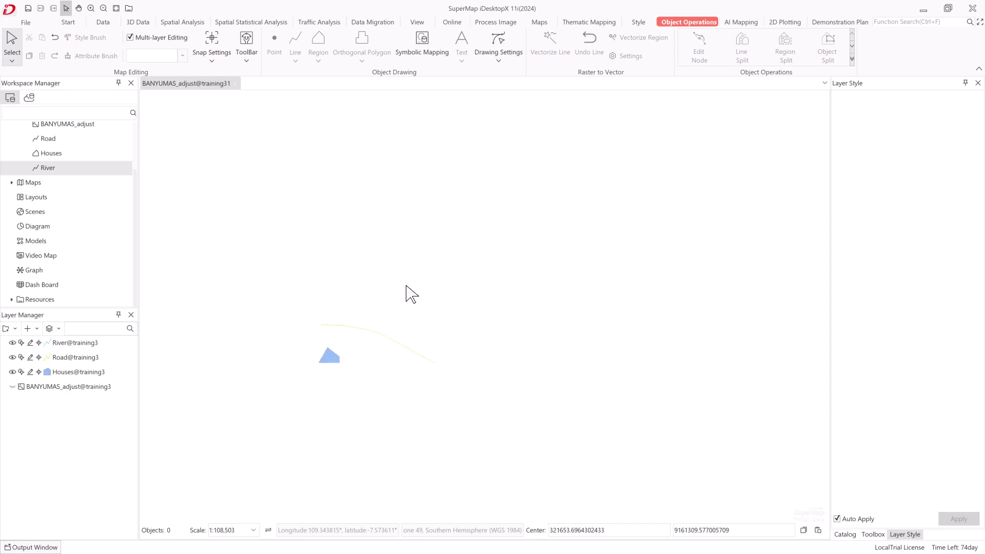
drag(396, 355, 430, 356)
click(415, 361)
key(Delete)
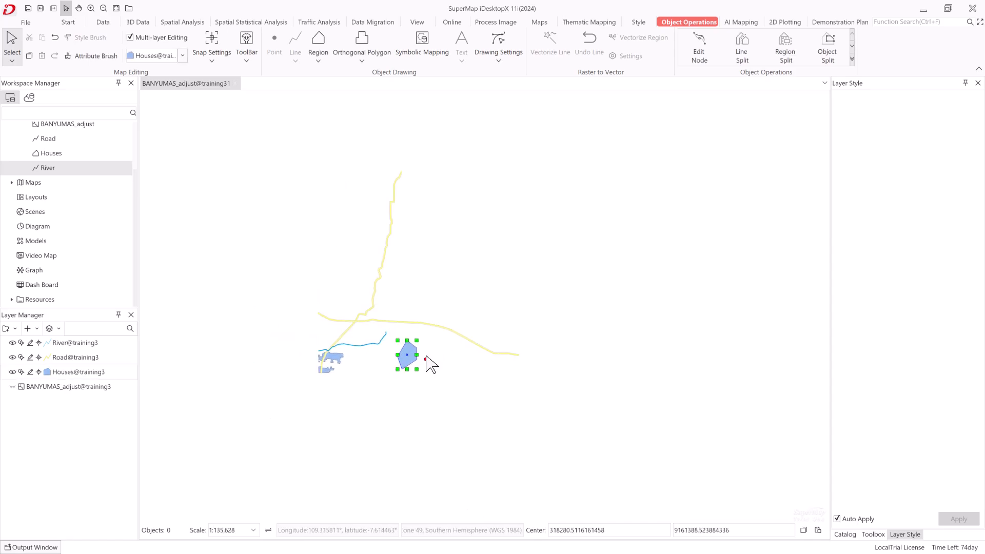